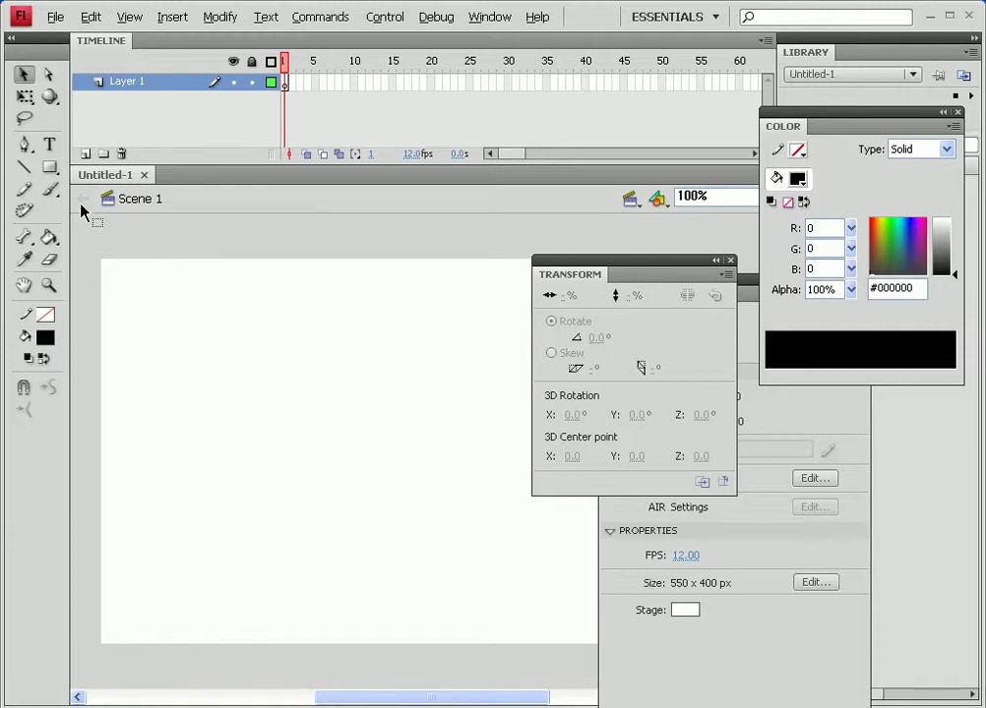
# Step: Import the image 00936_truecolorsofstrasbourg_2560x1600.jpg from the img_sample2 folder to the stage
pyautogui.click(55, 19)
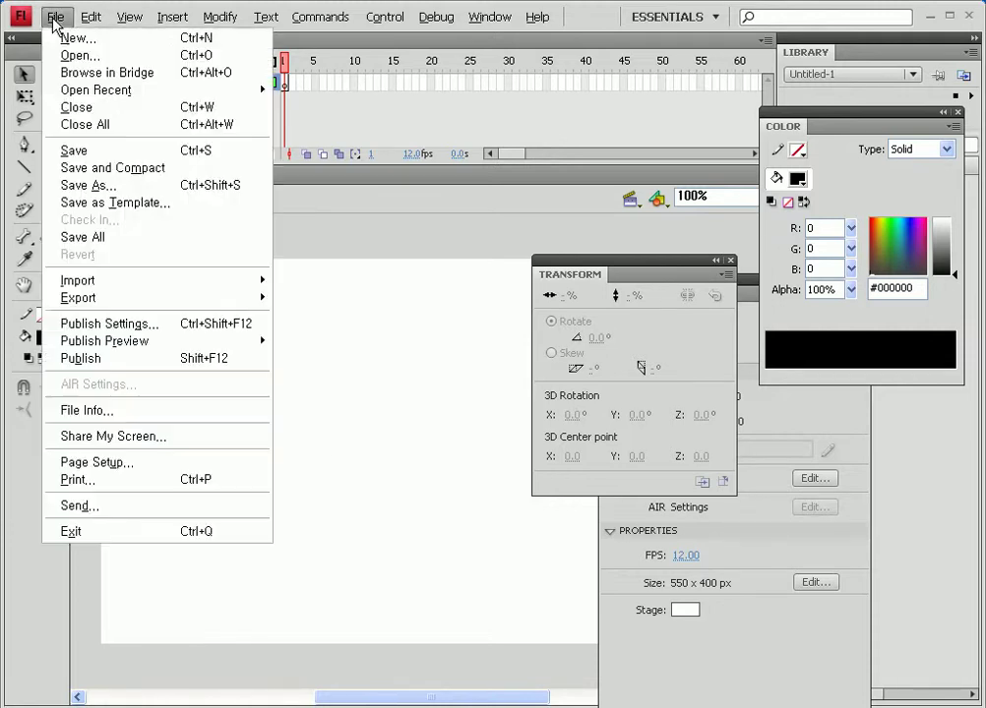
pyautogui.moveTo(79, 286)
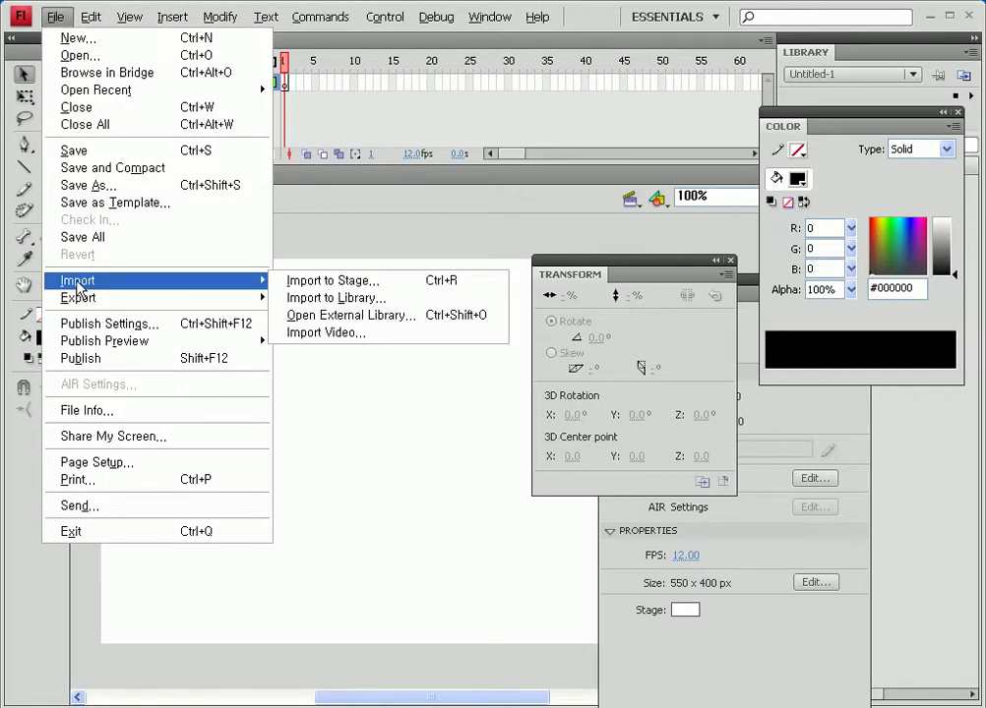
pyautogui.click(321, 279)
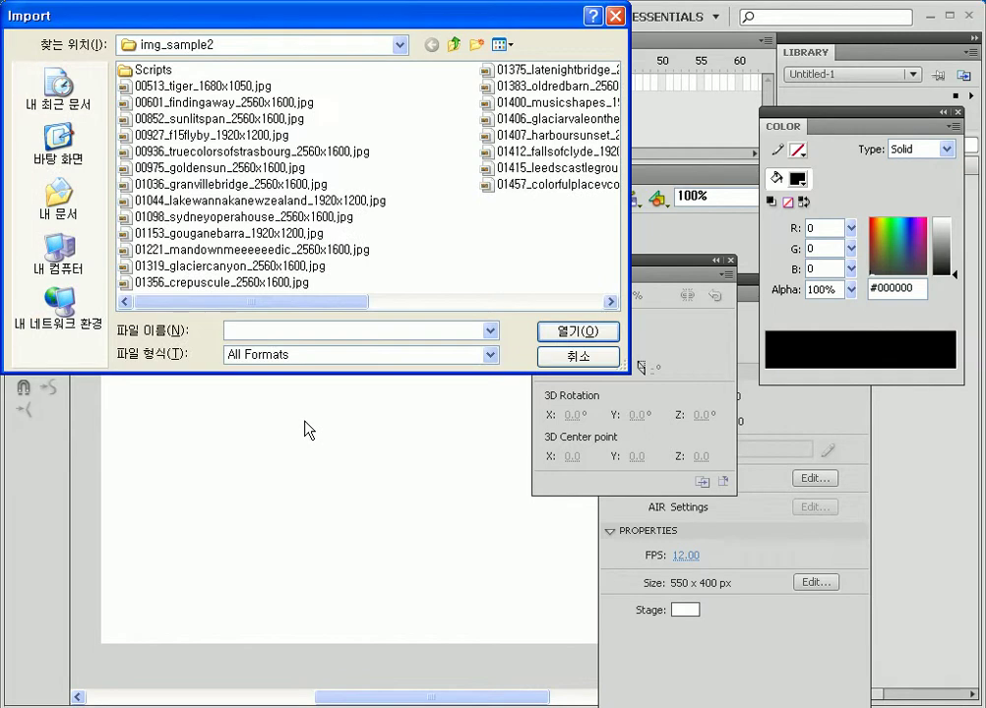
pyautogui.click(508, 45)
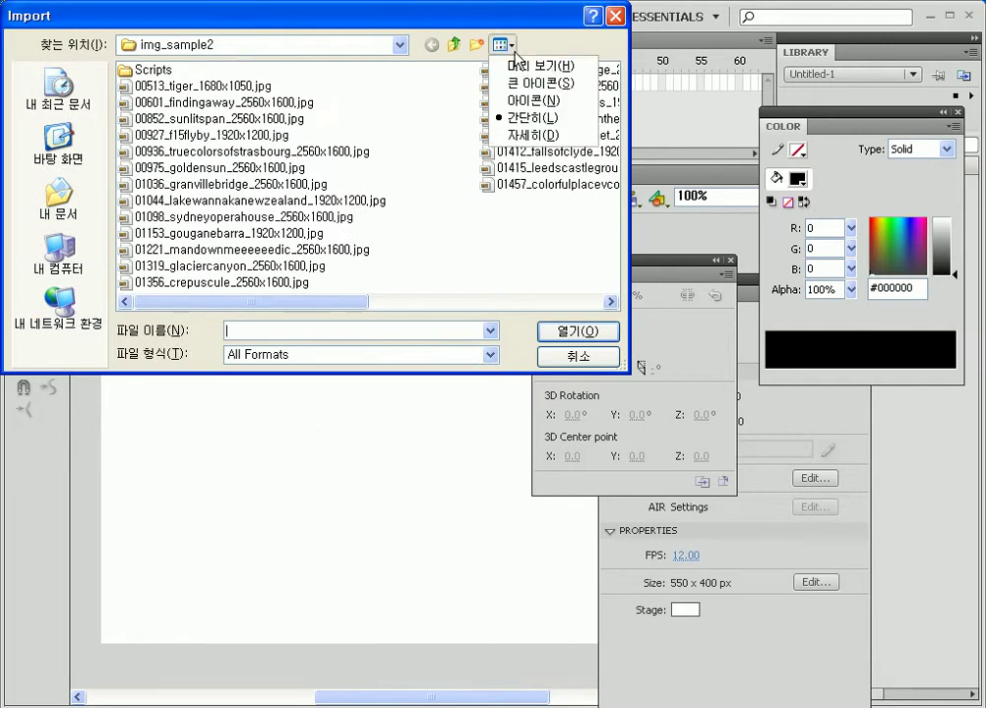
pyautogui.click(512, 67)
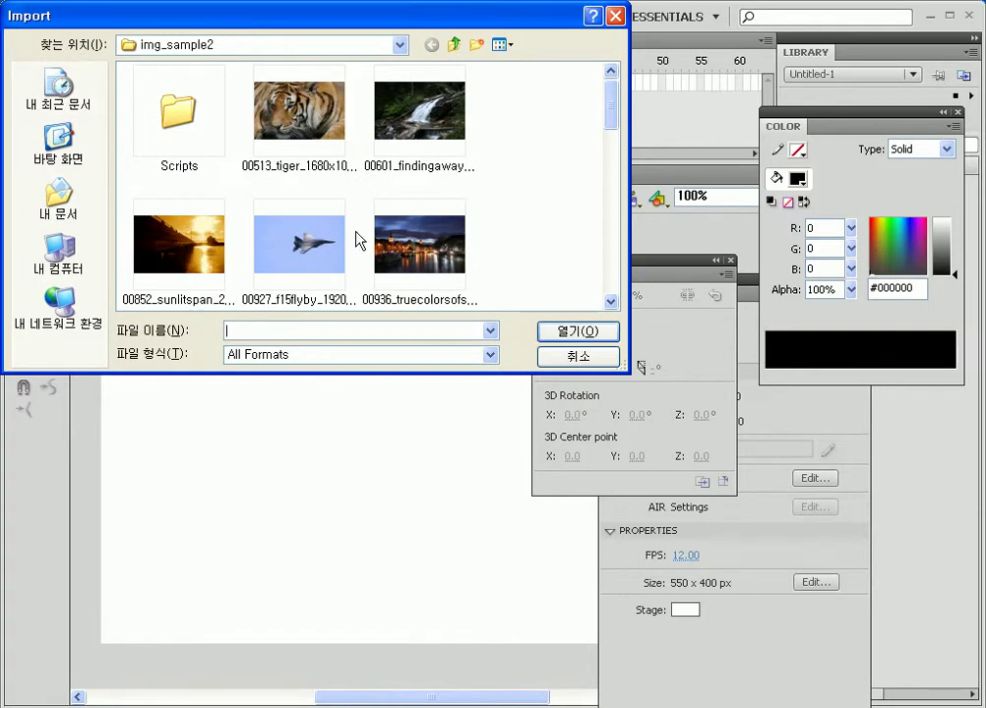
pyautogui.moveTo(612, 116)
pyautogui.mouseDown()
pyautogui.moveTo(611, 152)
pyautogui.moveTo(611, 128)
pyautogui.mouseUp()
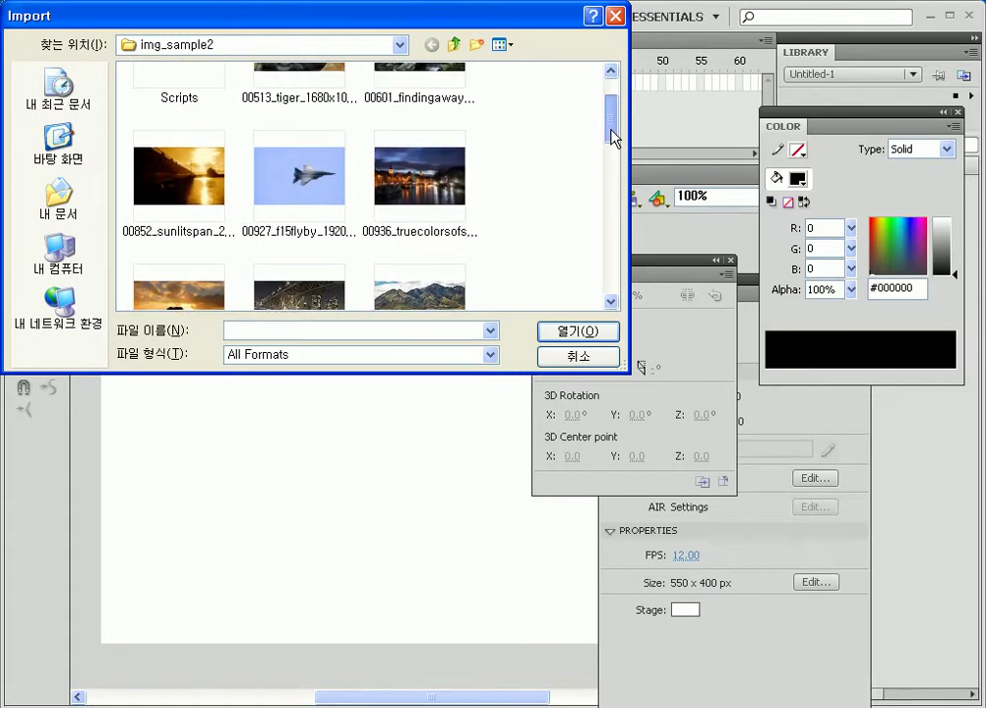
pyautogui.moveTo(610, 138); pyautogui.dragTo(611, 139)
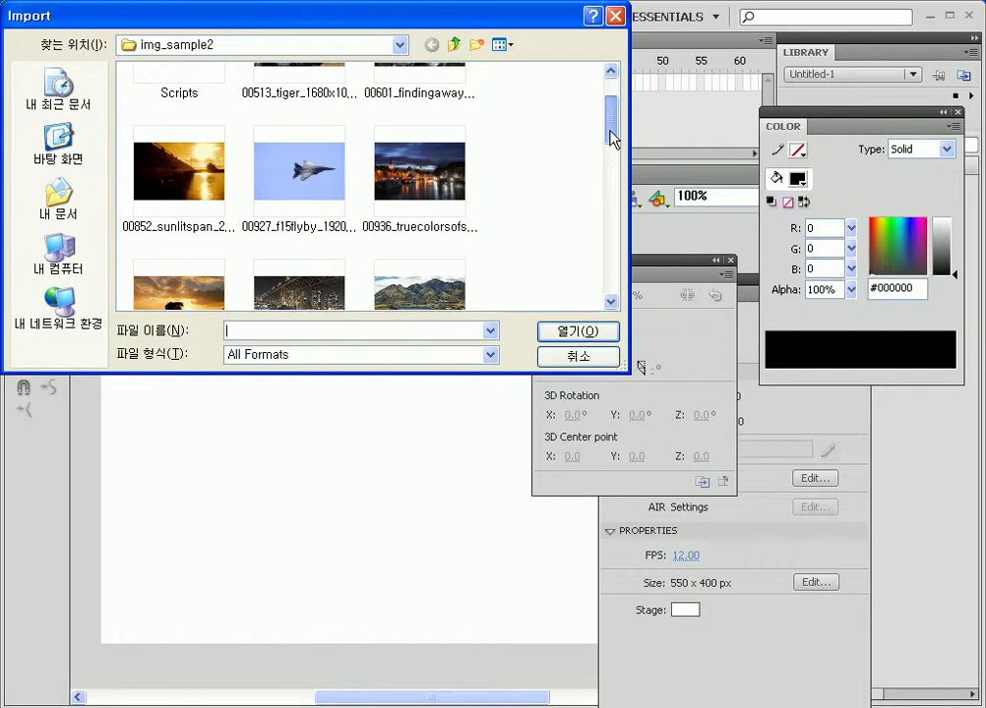
pyautogui.click(425, 177)
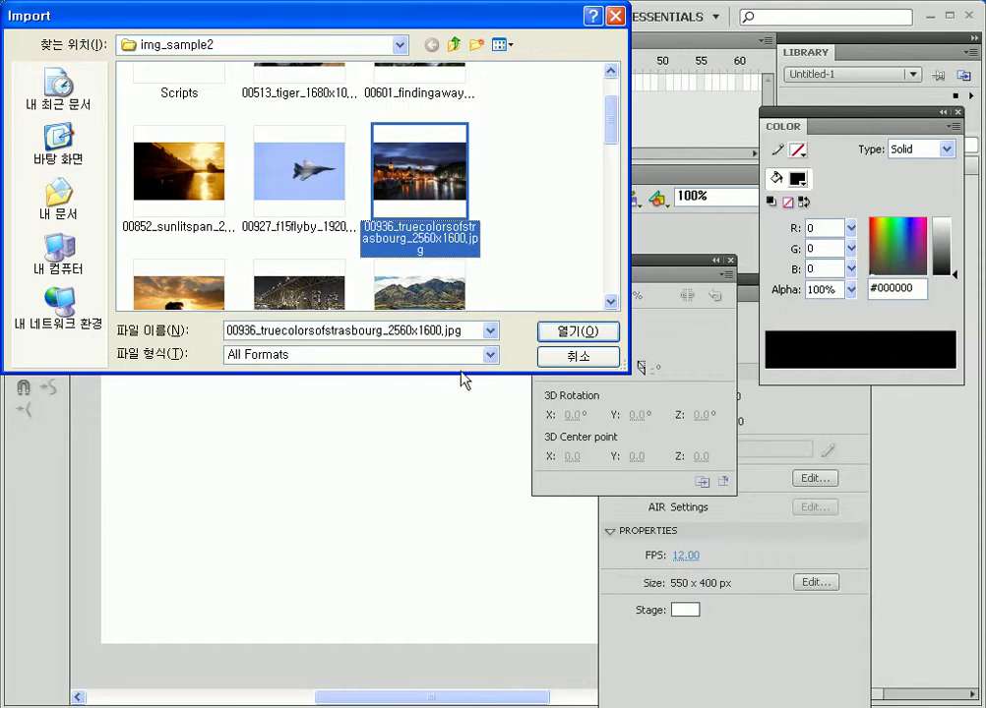
pyautogui.click(553, 335)
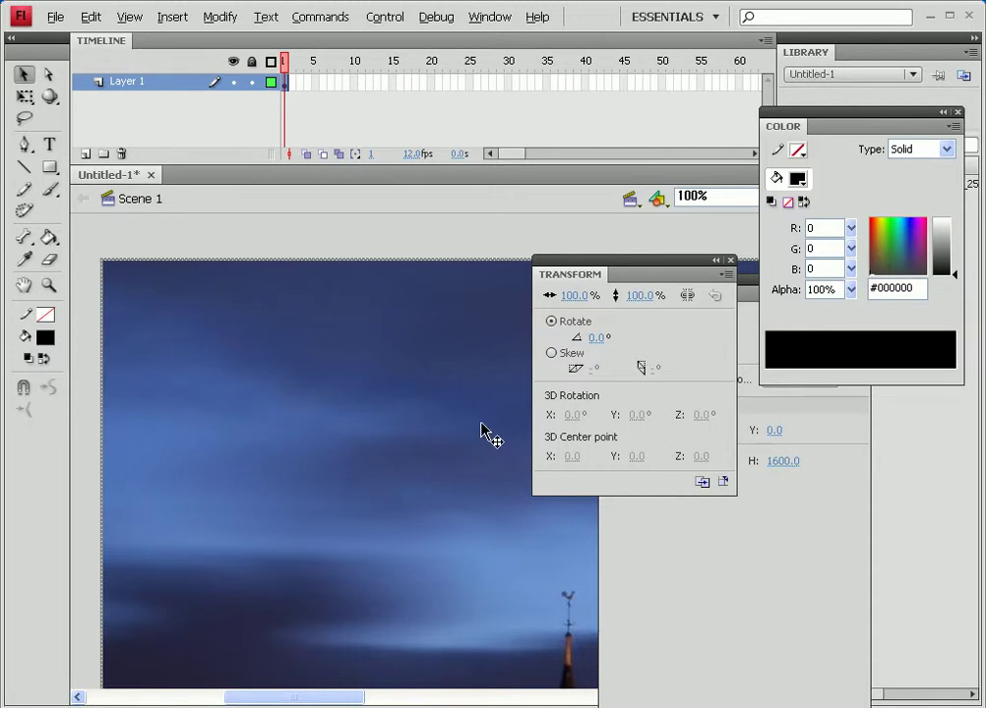
# Step: Resize the imported bitmap to 550 px wide and 400 px high
pyautogui.click(803, 637)
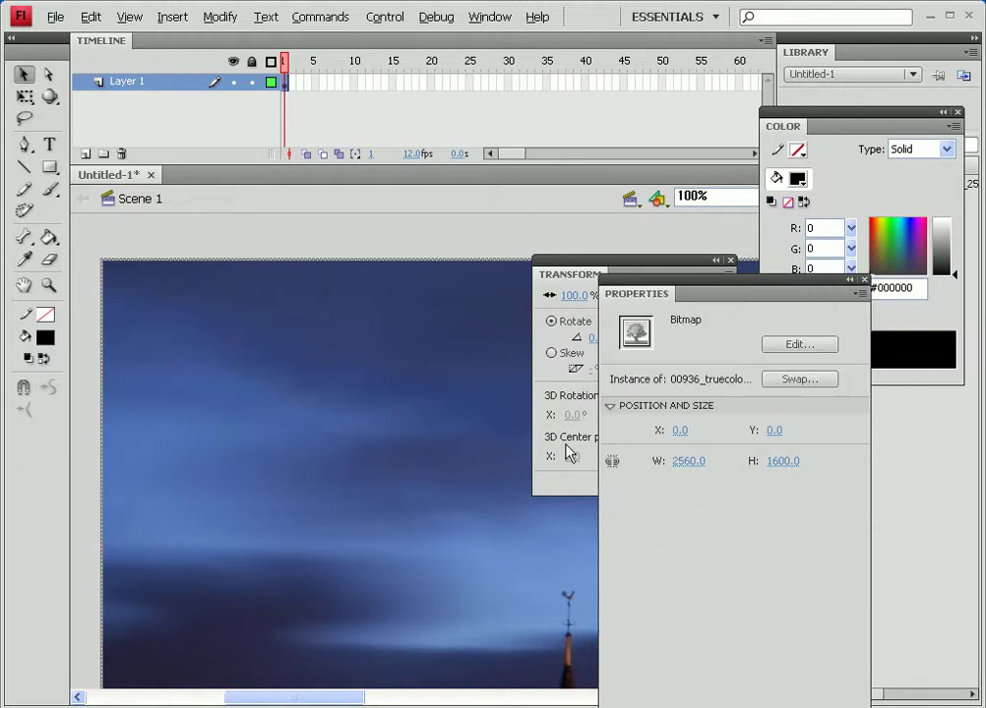
pyautogui.click(490, 22)
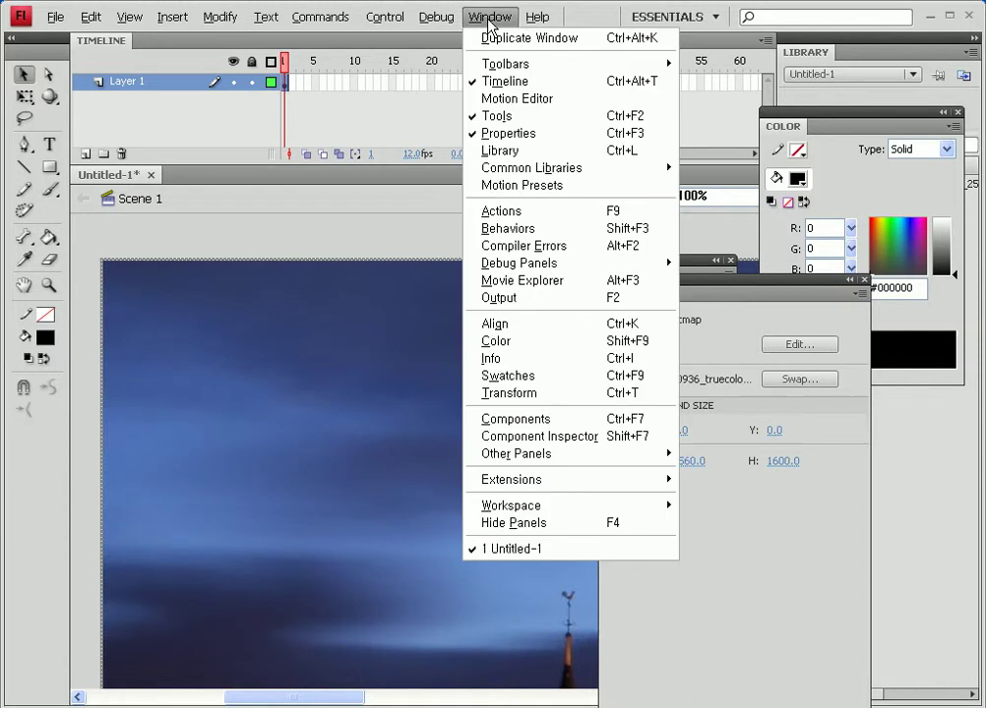
pyautogui.click(510, 360)
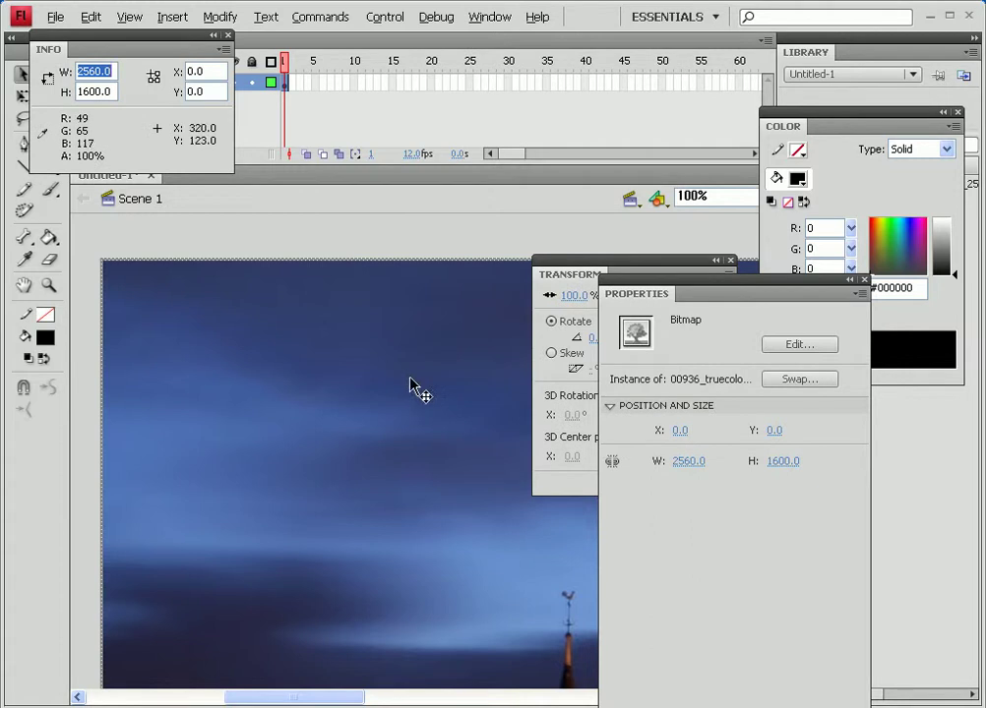
pyautogui.hotkey('ctrl', 'i')
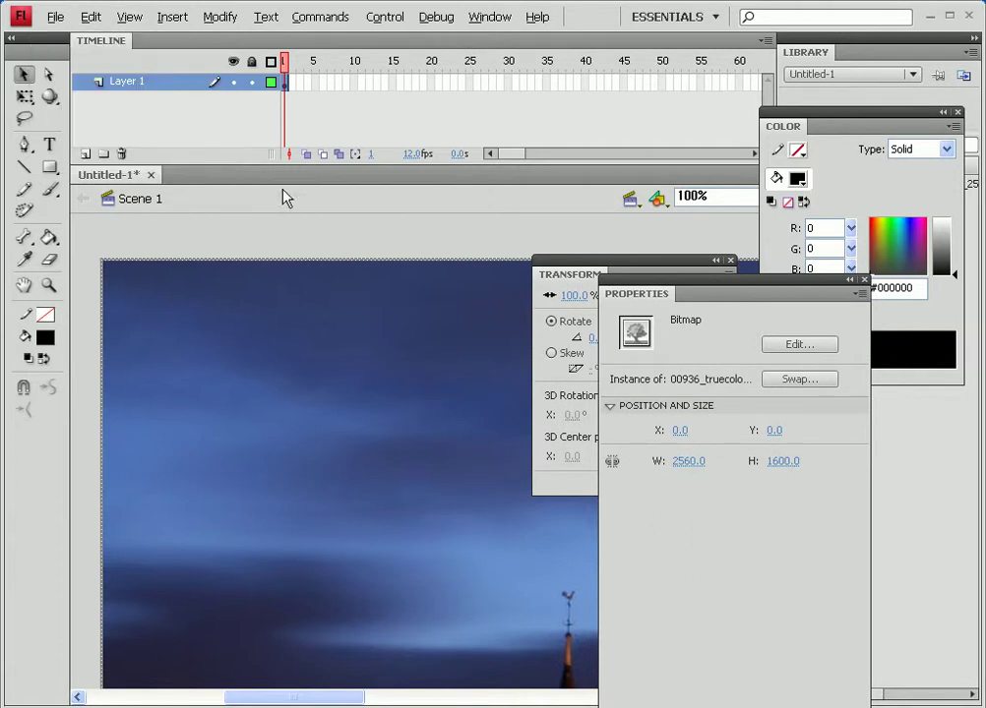
pyautogui.hotkey('ctrl', 'i')
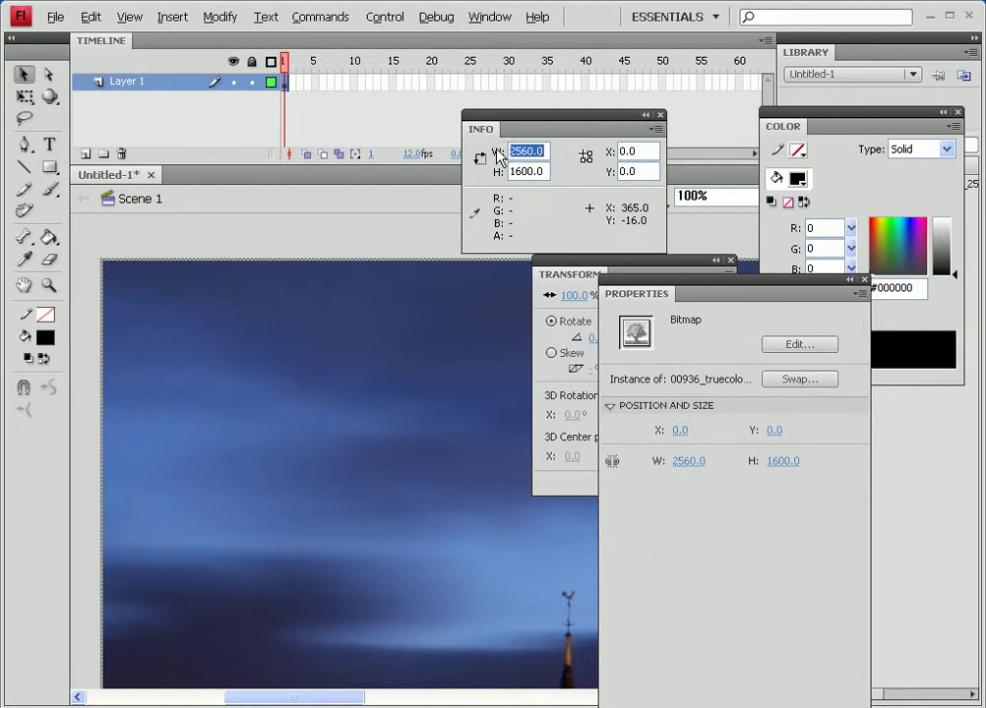
pyautogui.write('550')
pyautogui.press('Tab')
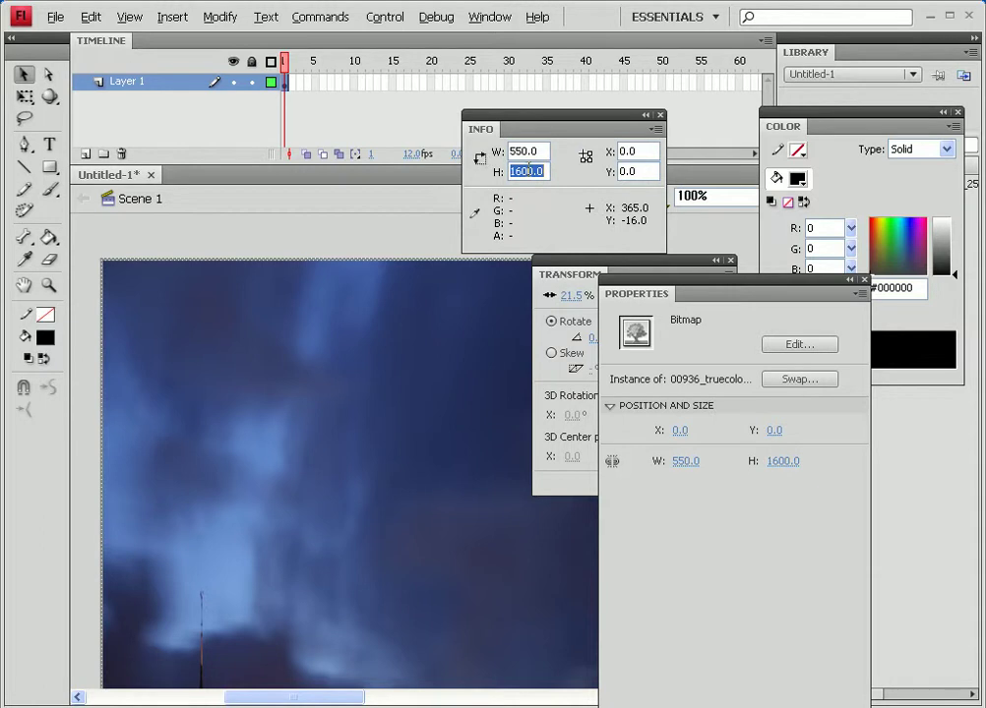
pyautogui.write('400')
pyautogui.press('Return')
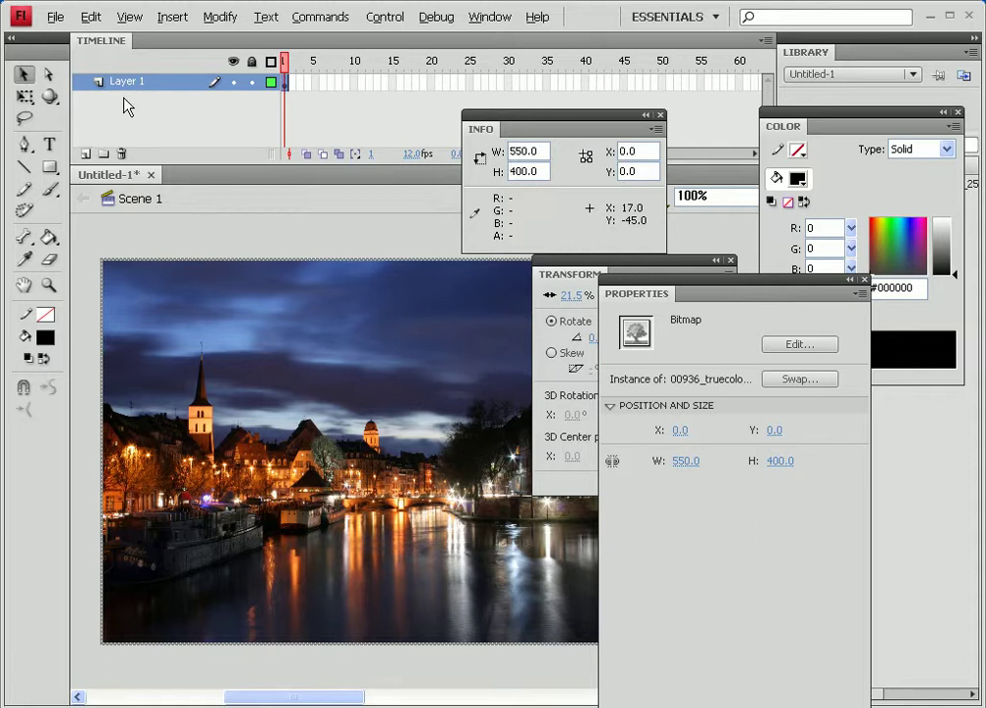
# Step: Add a new layer above the background image's layer and lock Layer 1
pyautogui.click(86, 155)
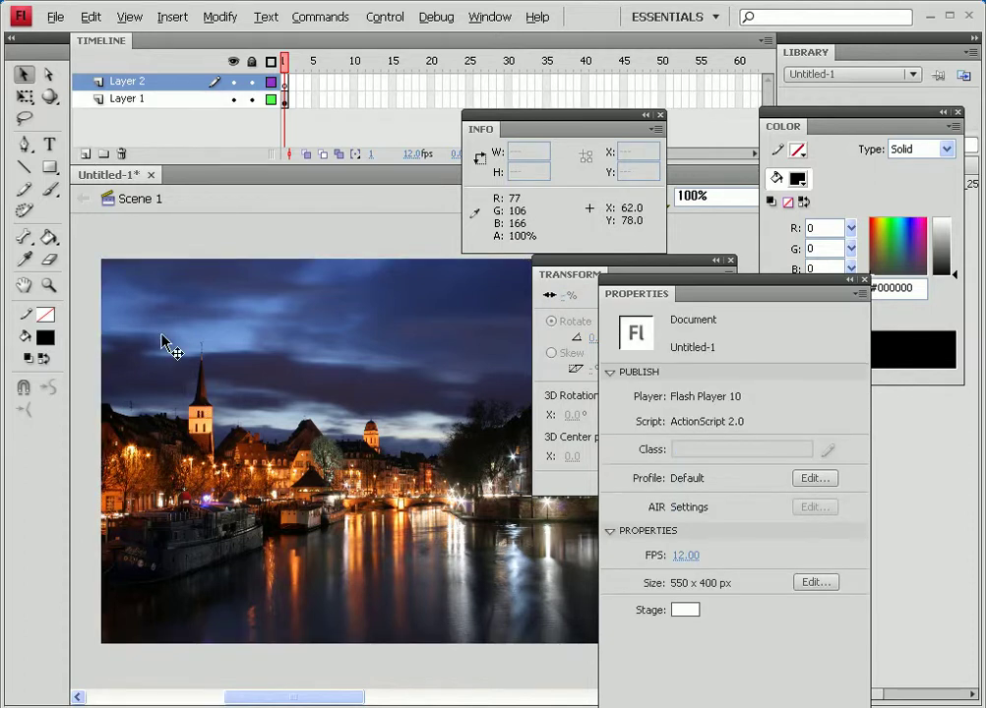
pyautogui.click(254, 100)
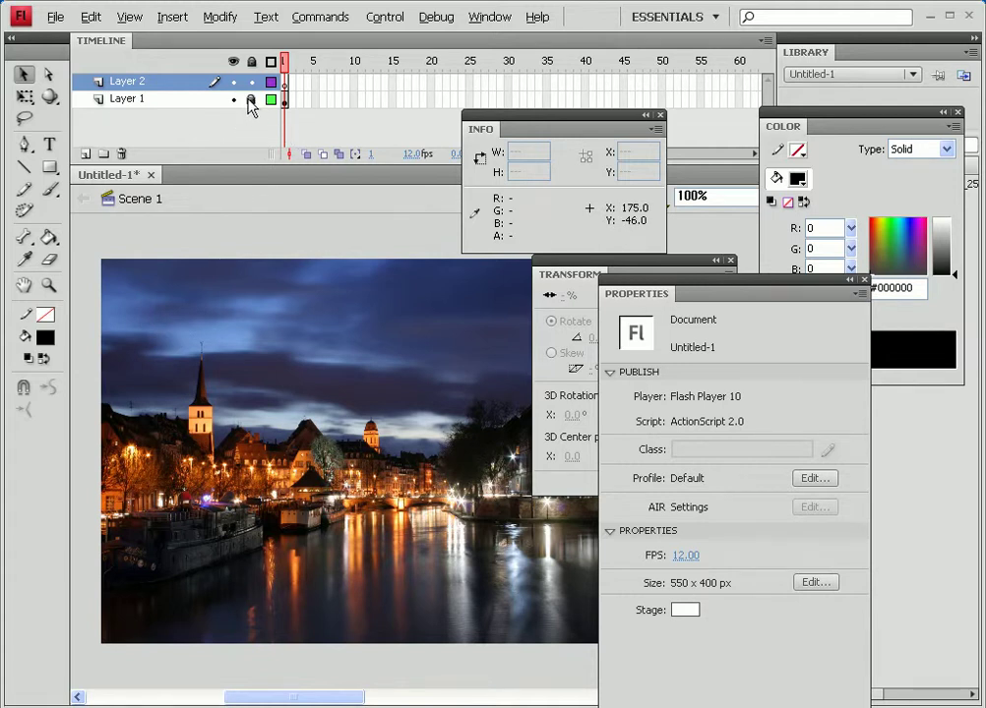
# Step: Set up the Oval tool with no stroke and the white-to-black radial gradient fill
pyautogui.moveTo(139, 315); pyautogui.dragTo(249, 322)
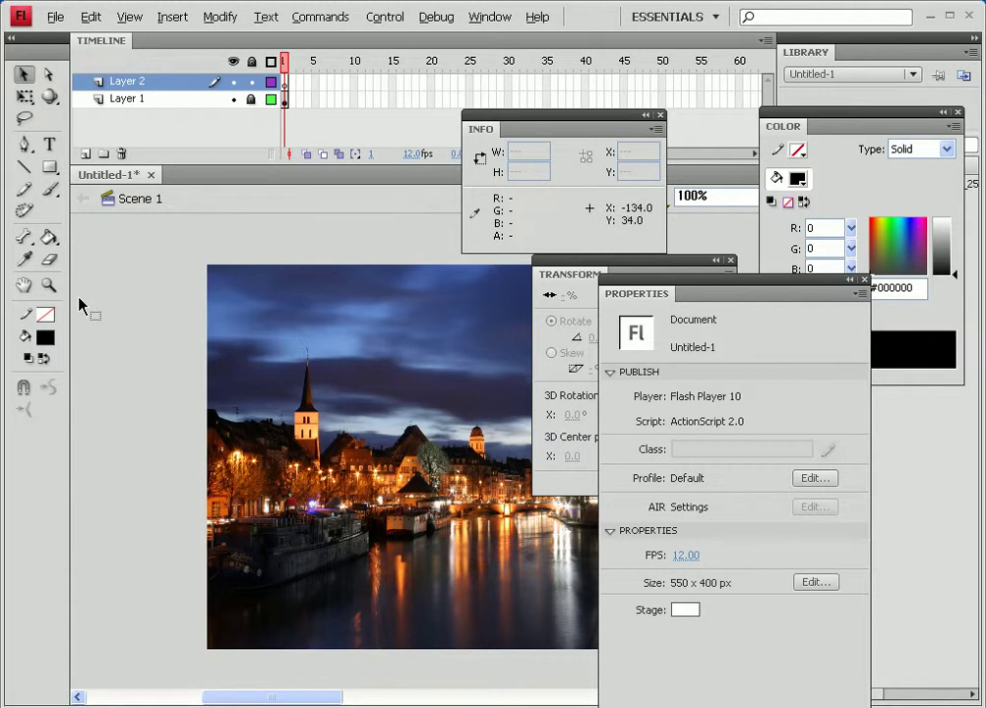
pyautogui.click(48, 168)
pyautogui.click(99, 189)
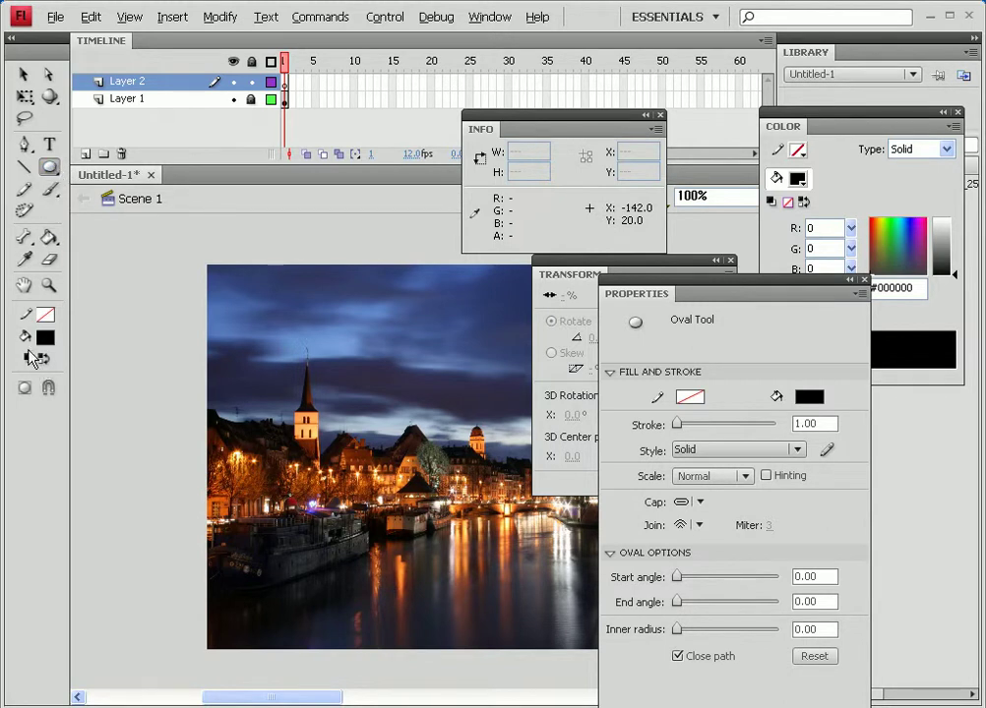
pyautogui.click(45, 317)
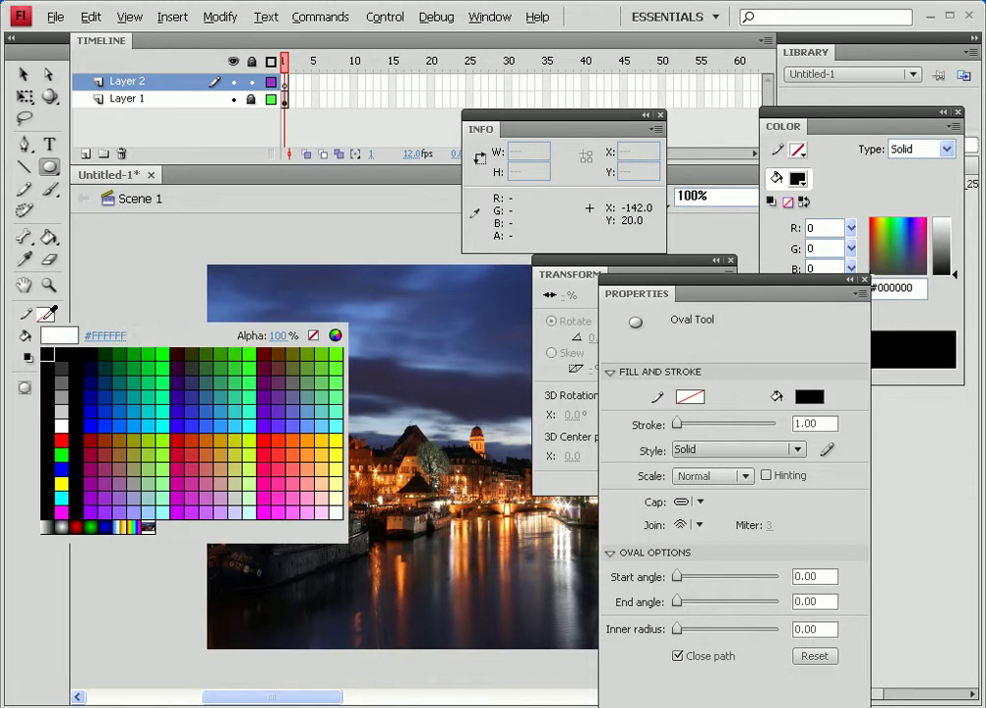
pyautogui.click(312, 338)
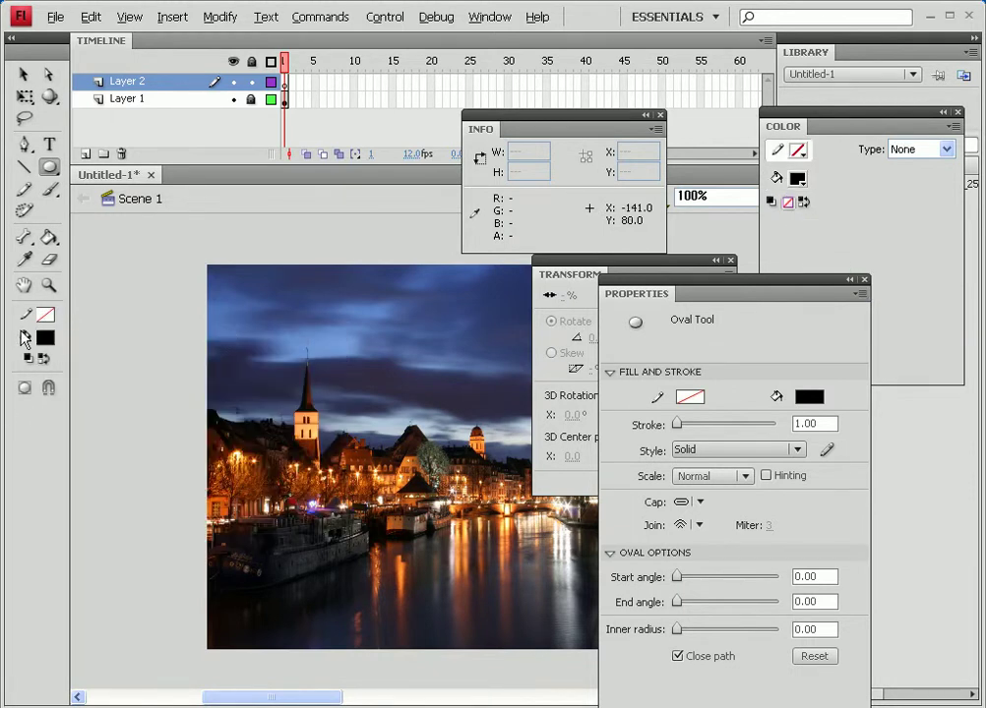
pyautogui.click(45, 338)
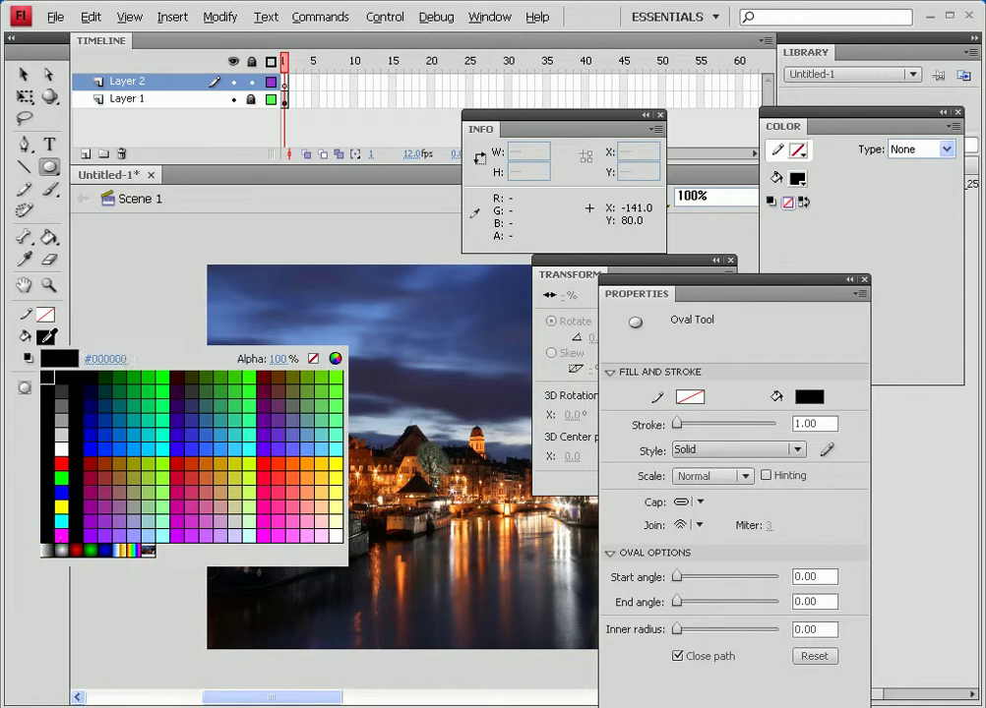
pyautogui.click(65, 544)
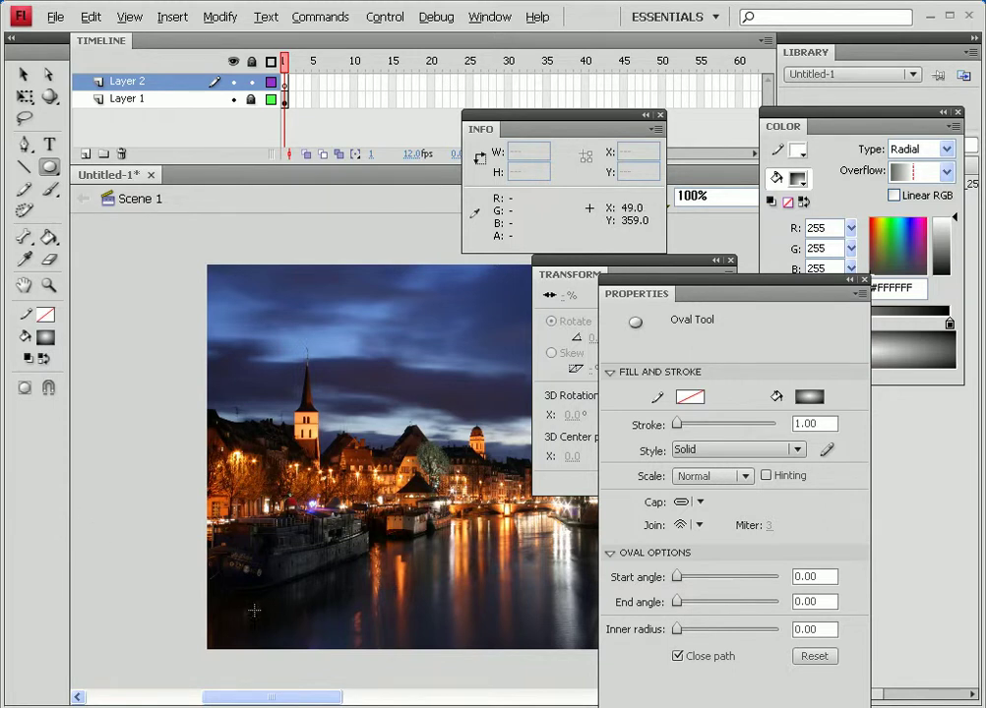
# Step: Change the radial gradient's black end to #FFFFFF at 0% alpha and draw a circle about 37 x 37 px beside the stage's upper-left corner
pyautogui.click(494, 20)
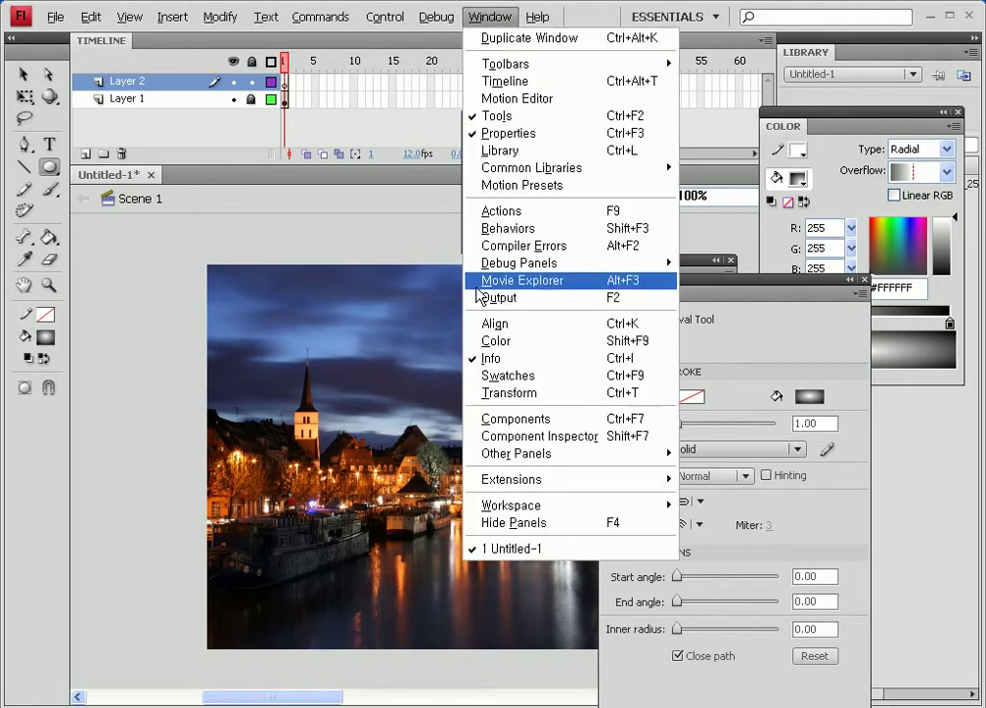
pyautogui.click(499, 341)
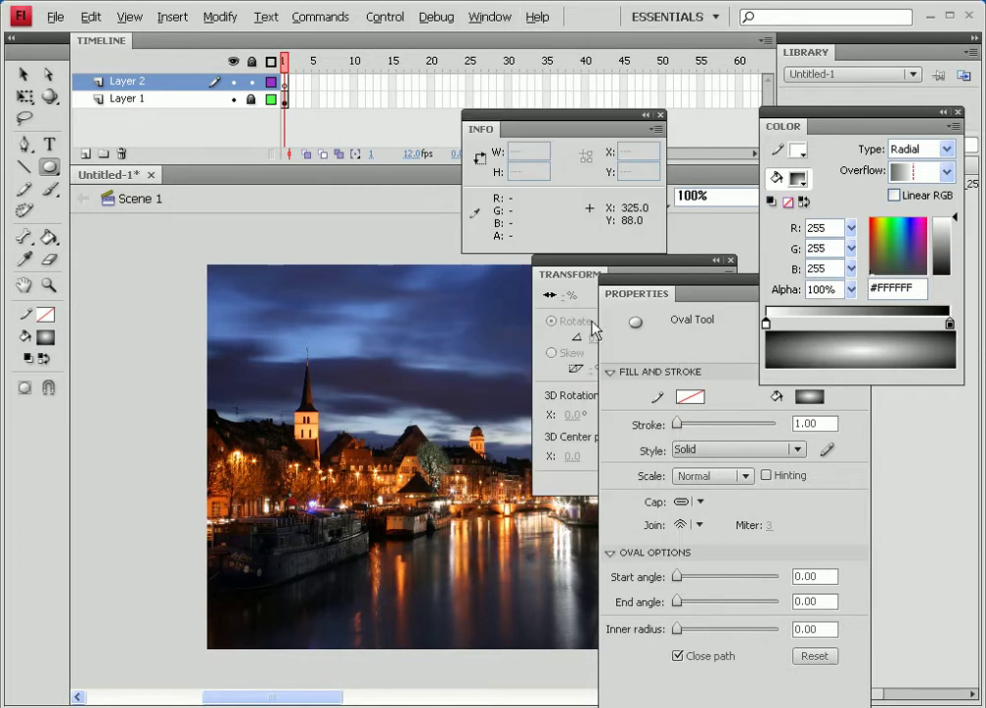
pyautogui.hotkey('shift', 'F9')
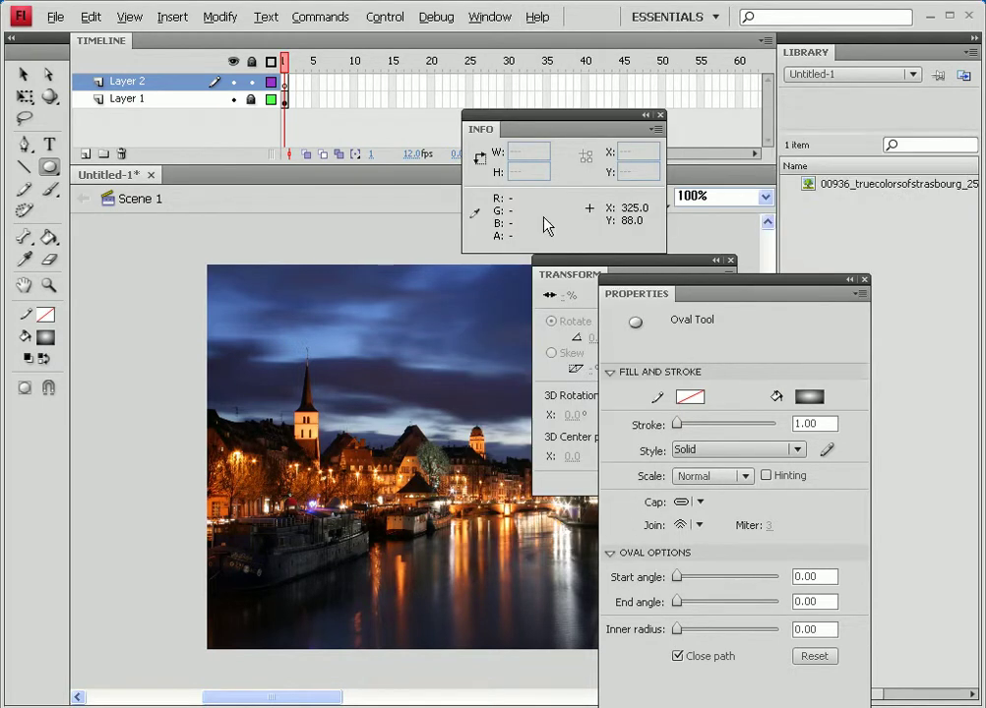
pyautogui.hotkey('shift', 'F9')
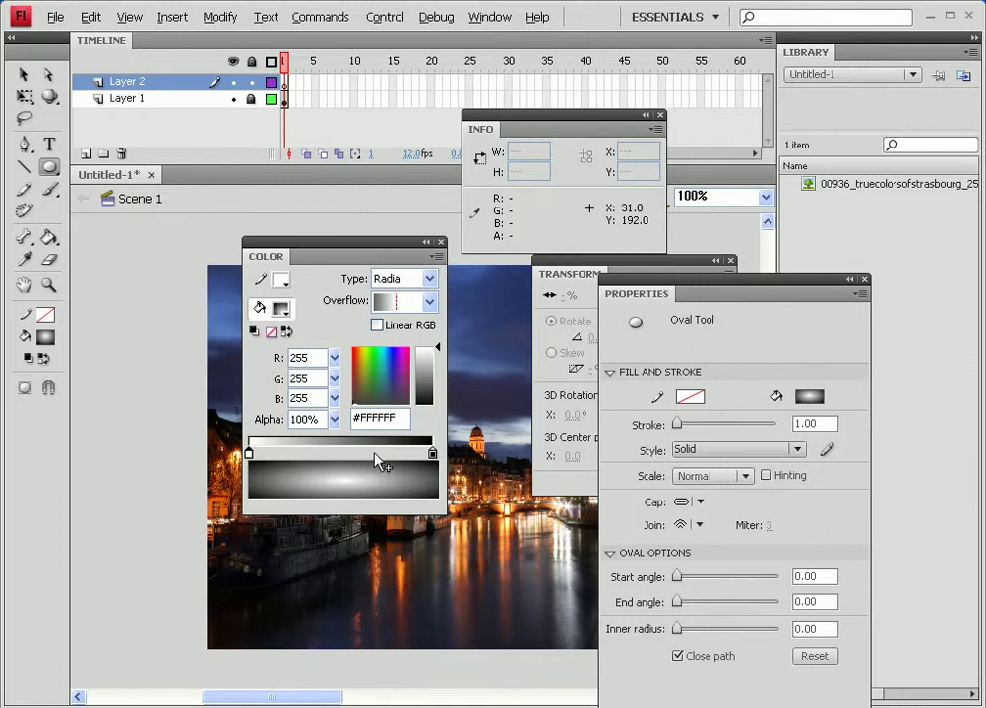
pyautogui.click(434, 455)
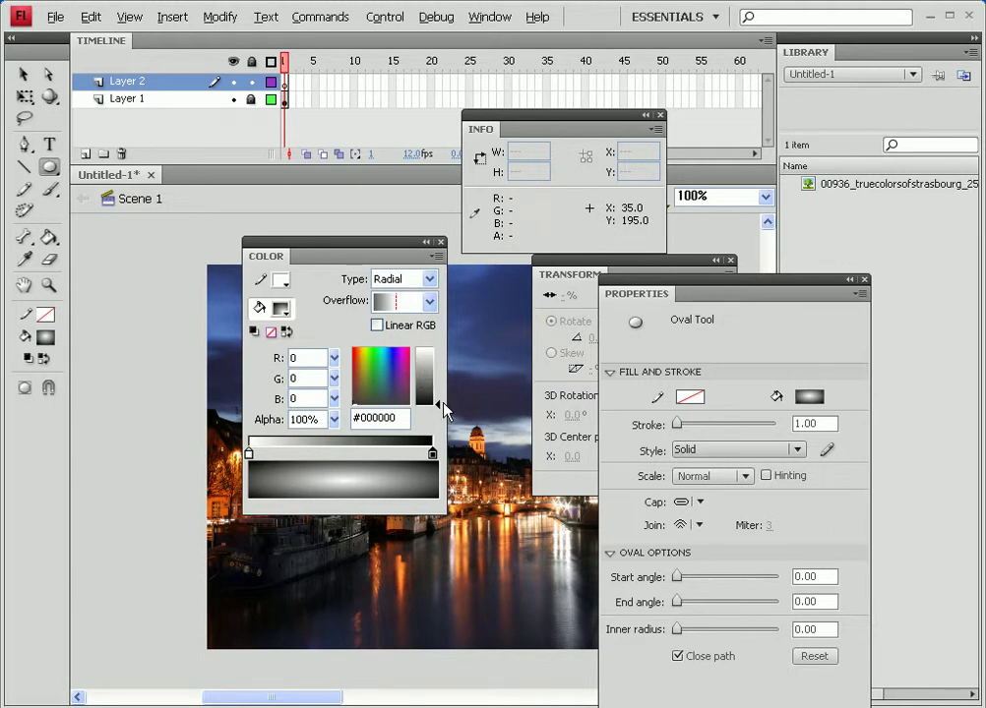
pyautogui.moveTo(437, 404); pyautogui.dragTo(440, 344)
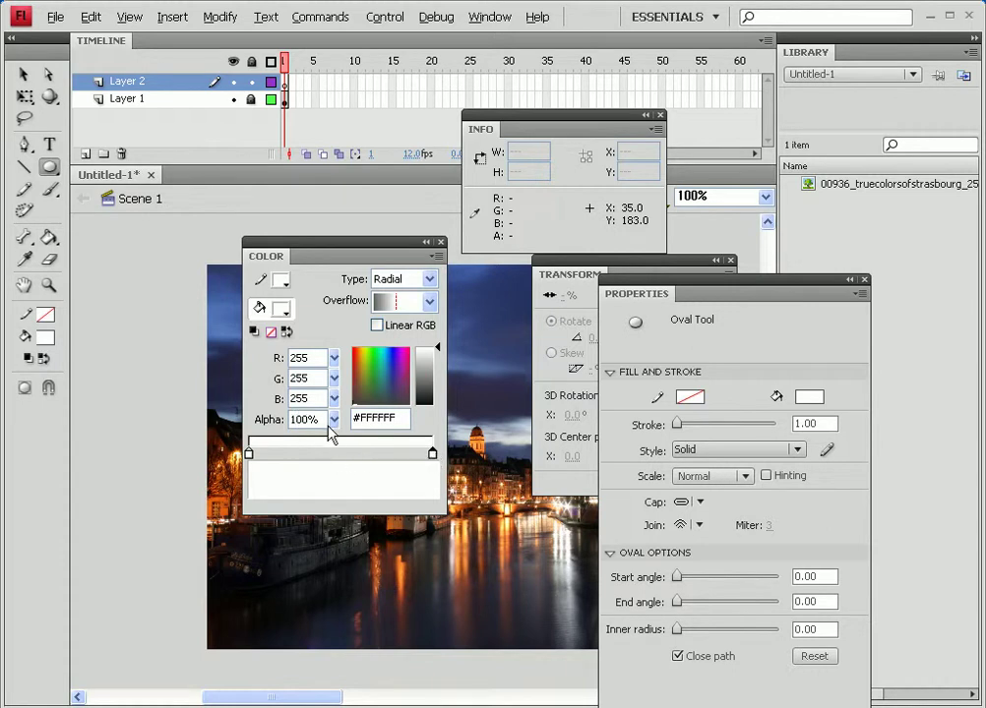
pyautogui.moveTo(333, 419); pyautogui.dragTo(317, 532)
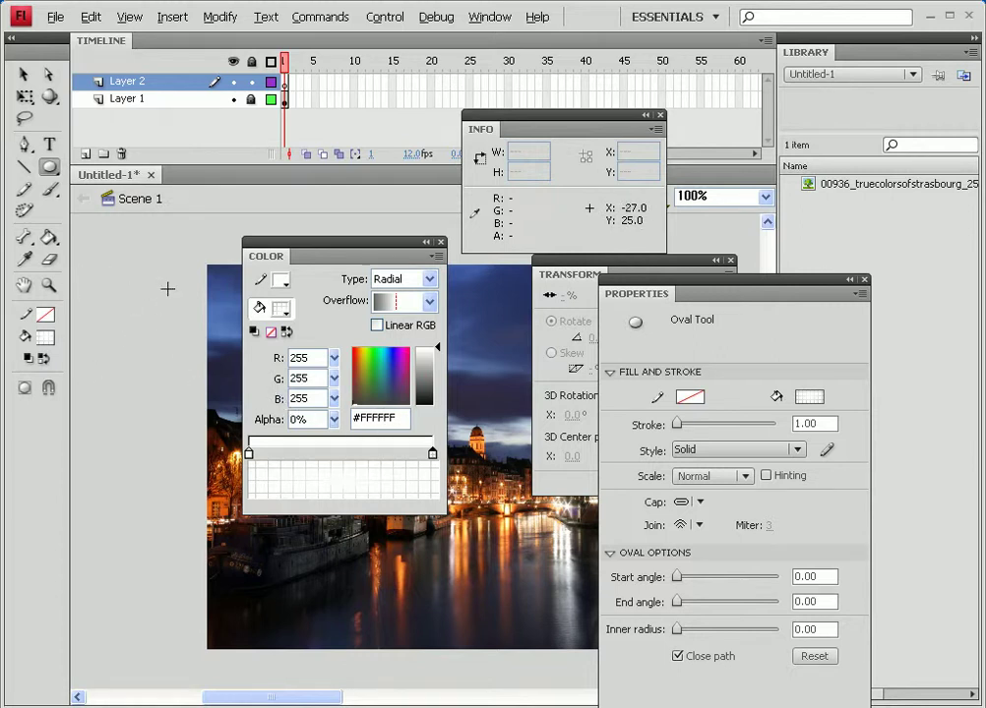
pyautogui.moveTo(125, 260)
pyautogui.mouseDown()
pyautogui.moveTo(163, 309)
pyautogui.moveTo(171, 303)
pyautogui.moveTo(160, 294)
pyautogui.mouseUp()
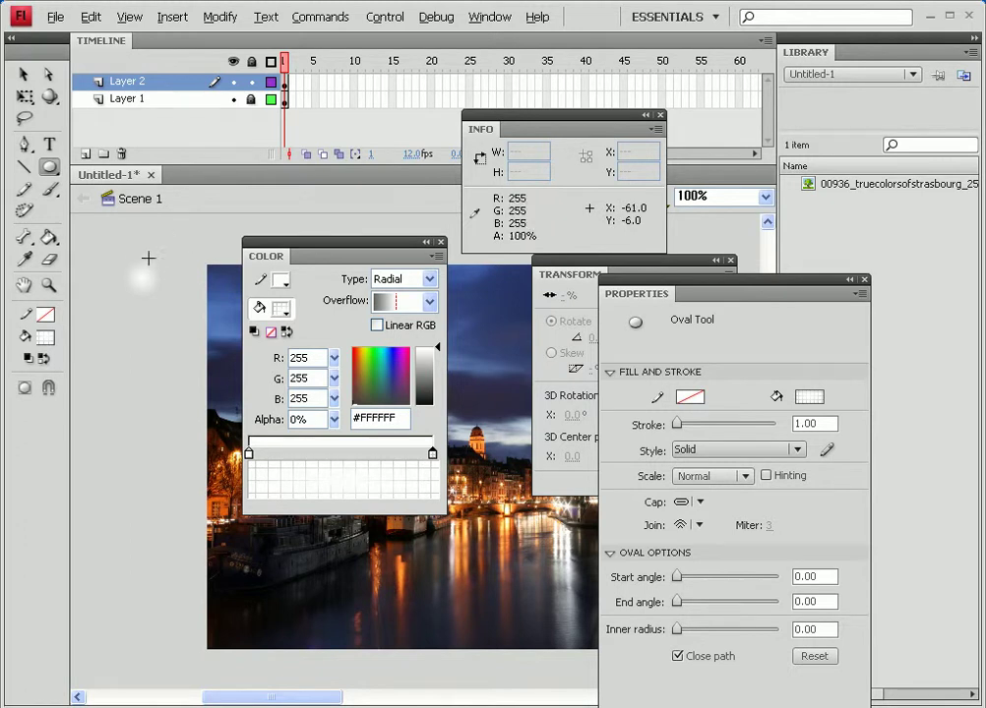
# Step: Convert the white gradient circle beside the stage into a Movie Clip symbol with centred registration
pyautogui.click(25, 79)
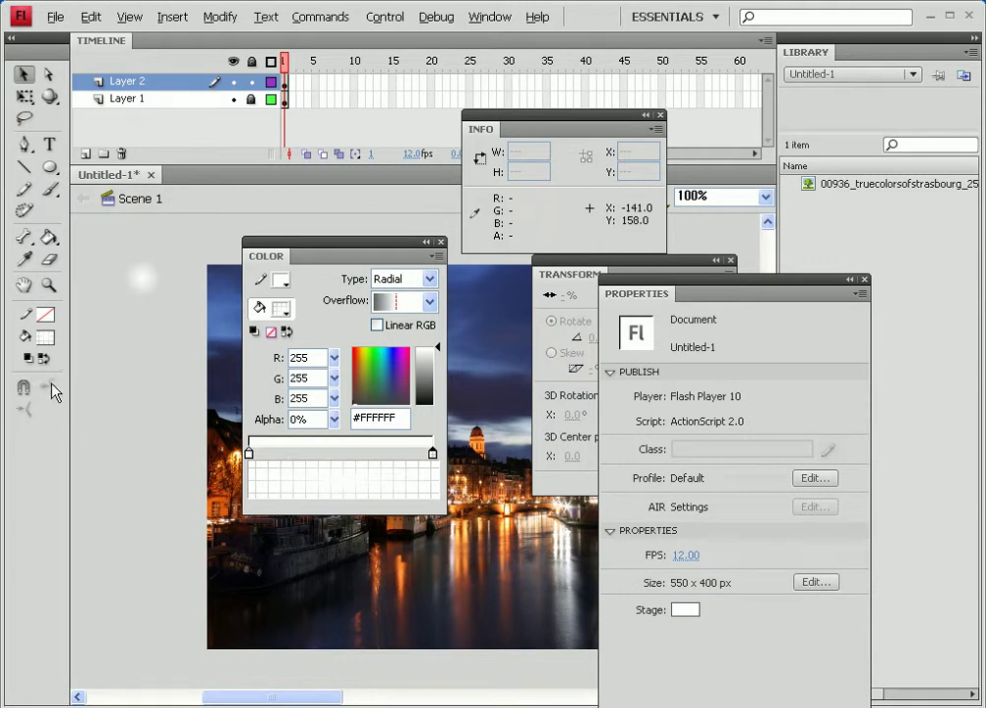
pyautogui.click(145, 289)
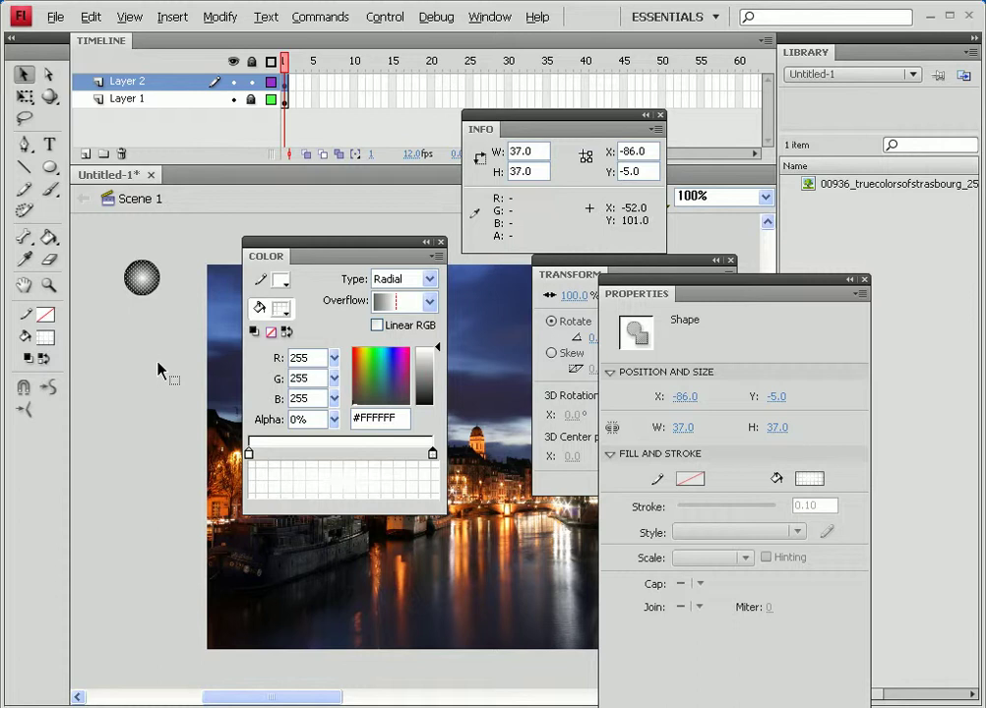
pyautogui.click(224, 24)
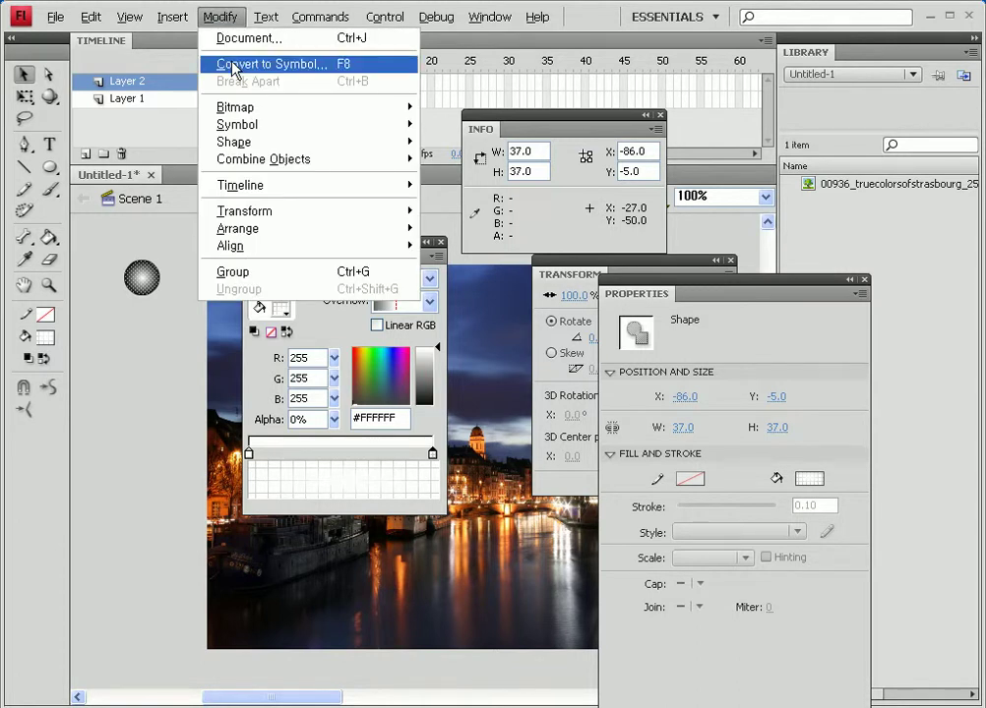
pyautogui.click(234, 65)
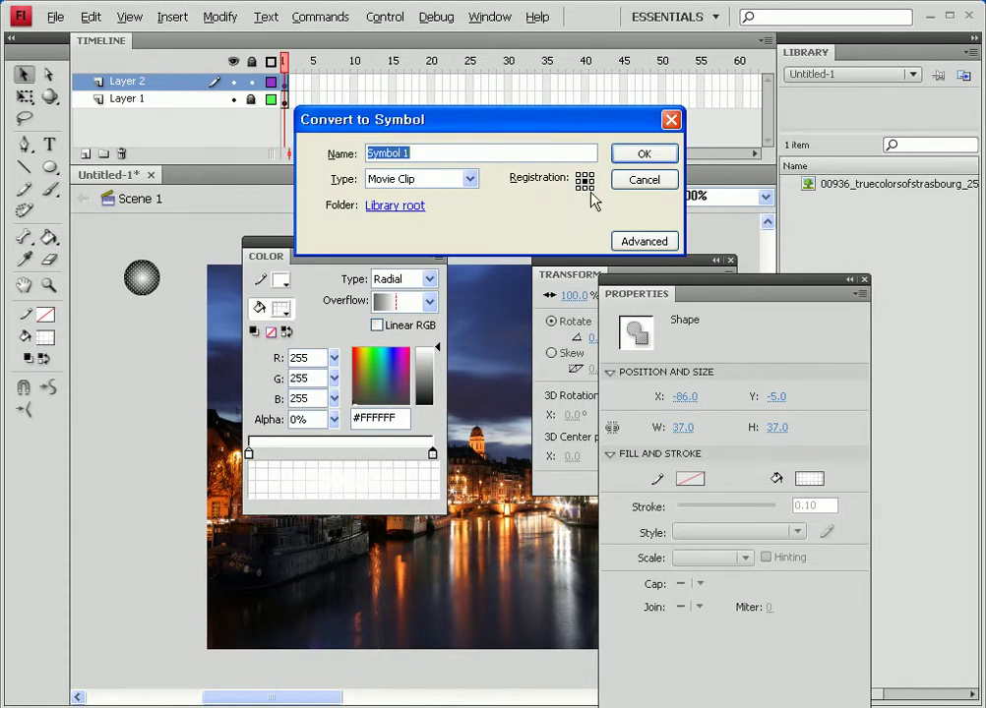
pyautogui.click(641, 157)
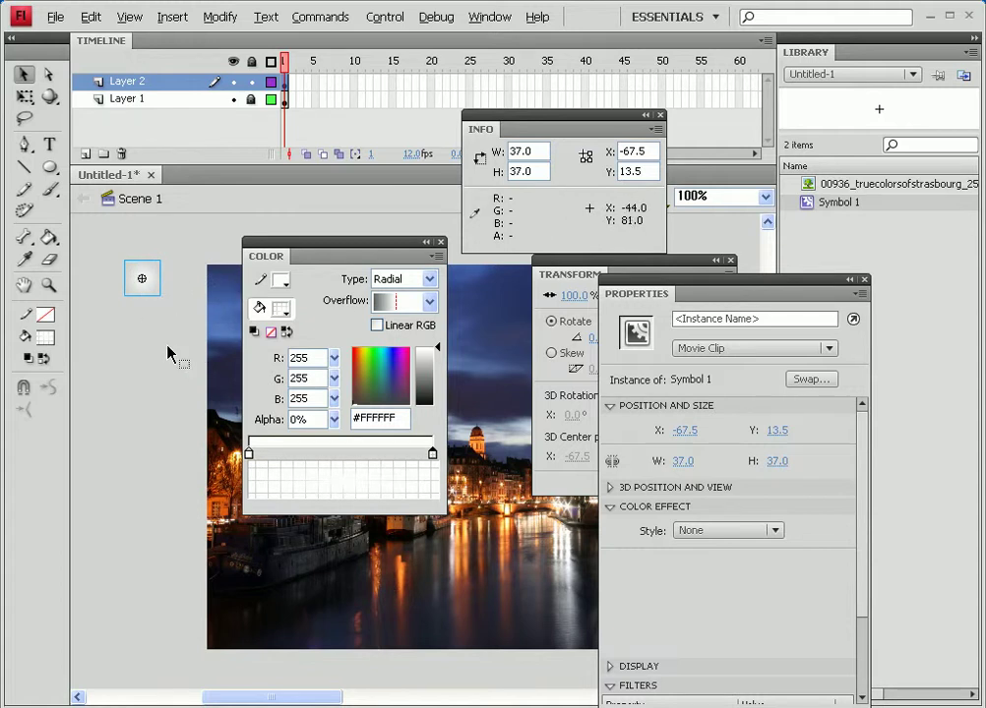
# Step: Inside the movie clip Symbol 1, convert the circle shape into a Graphic symbol
pyautogui.doubleClick(148, 283)
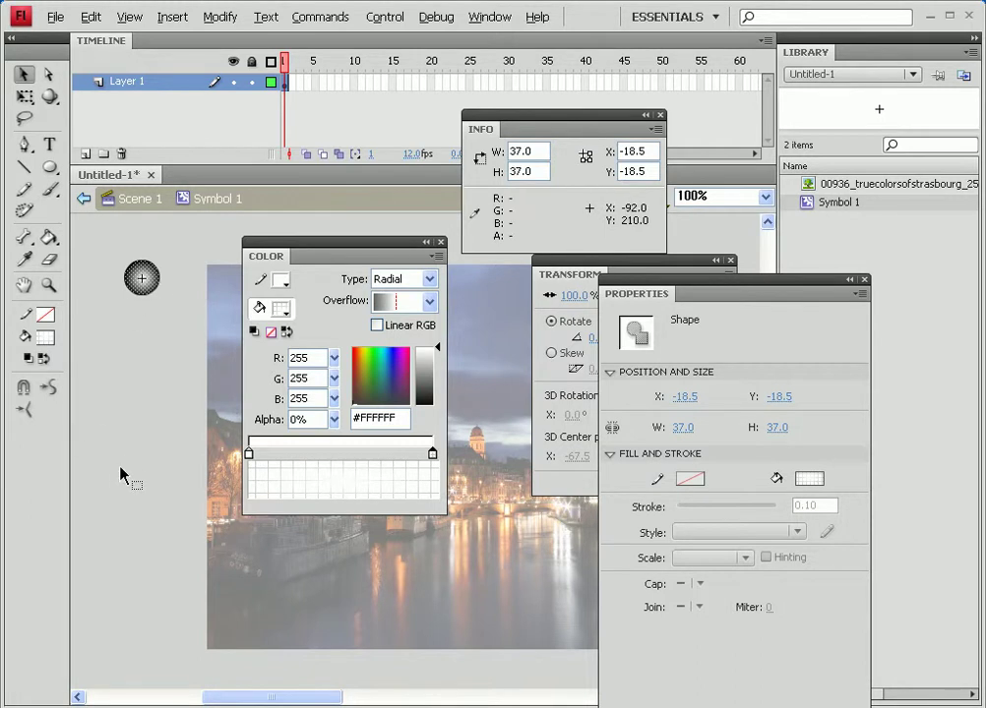
pyautogui.press('F8')
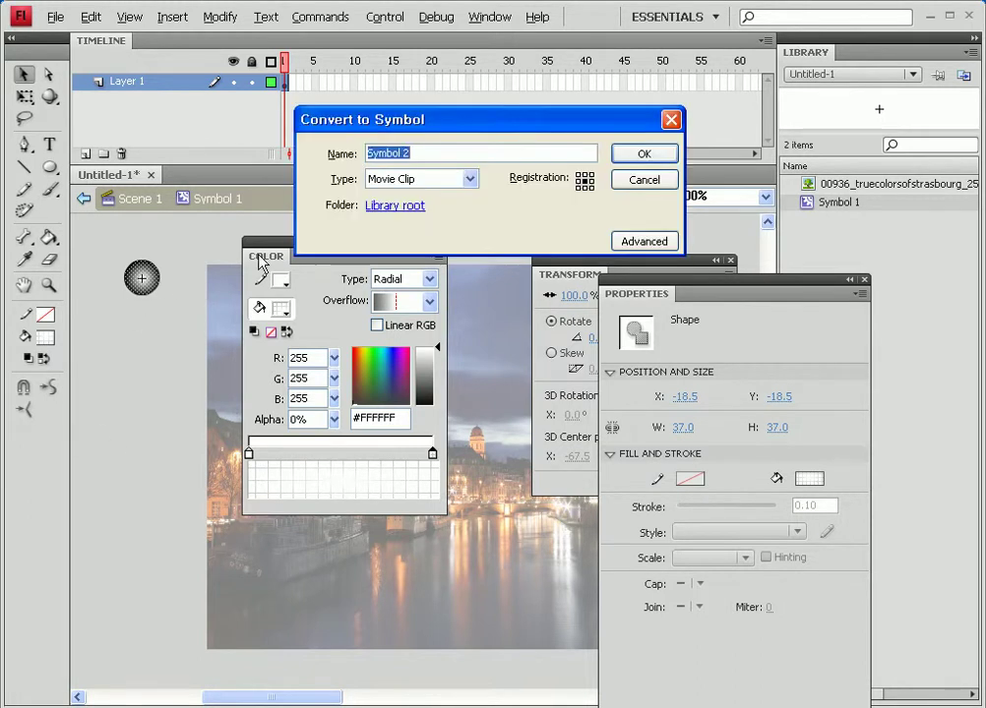
pyautogui.click(403, 181)
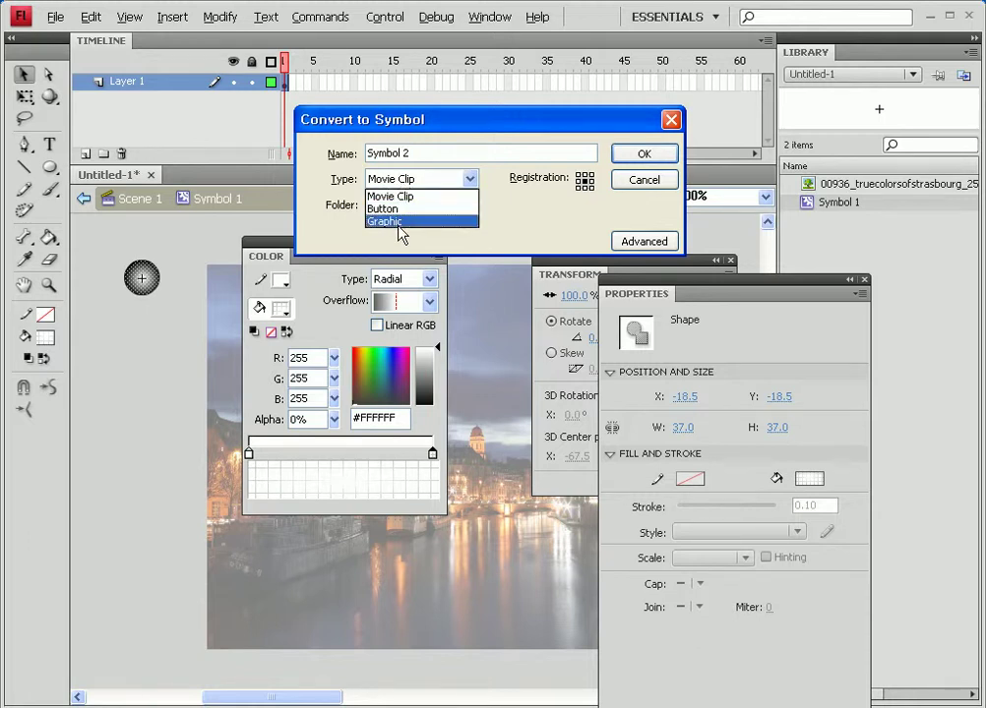
pyautogui.click(398, 224)
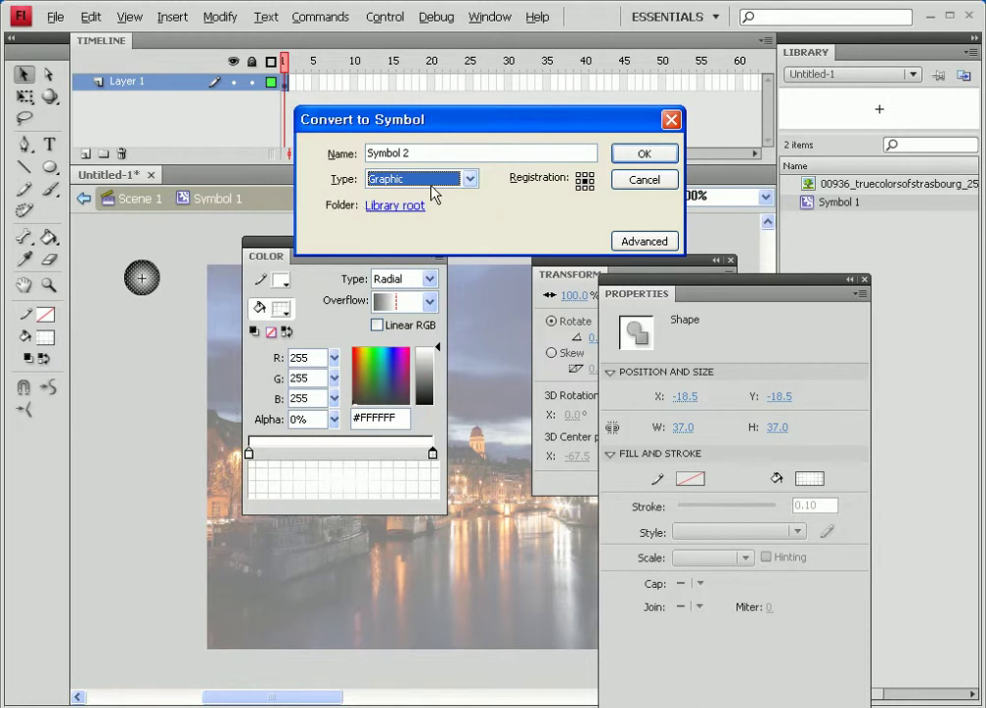
pyautogui.click(635, 155)
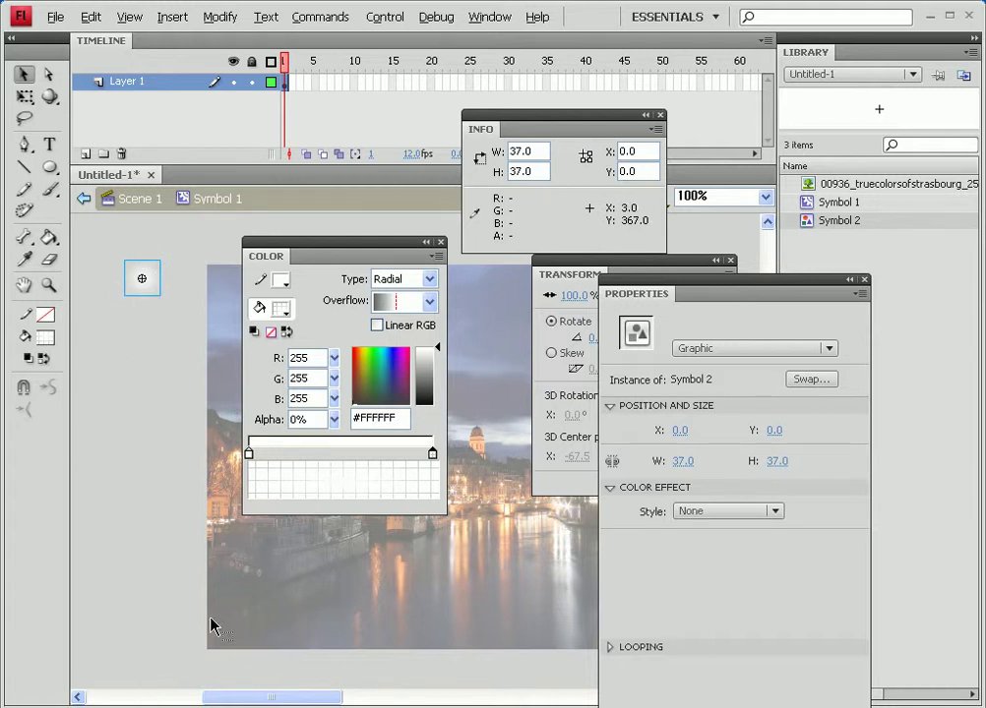
# Step: Insert a keyframe at frame 50 and move the circle there straight down to about X -9, Y 381.5
pyautogui.rightClick(661, 82)
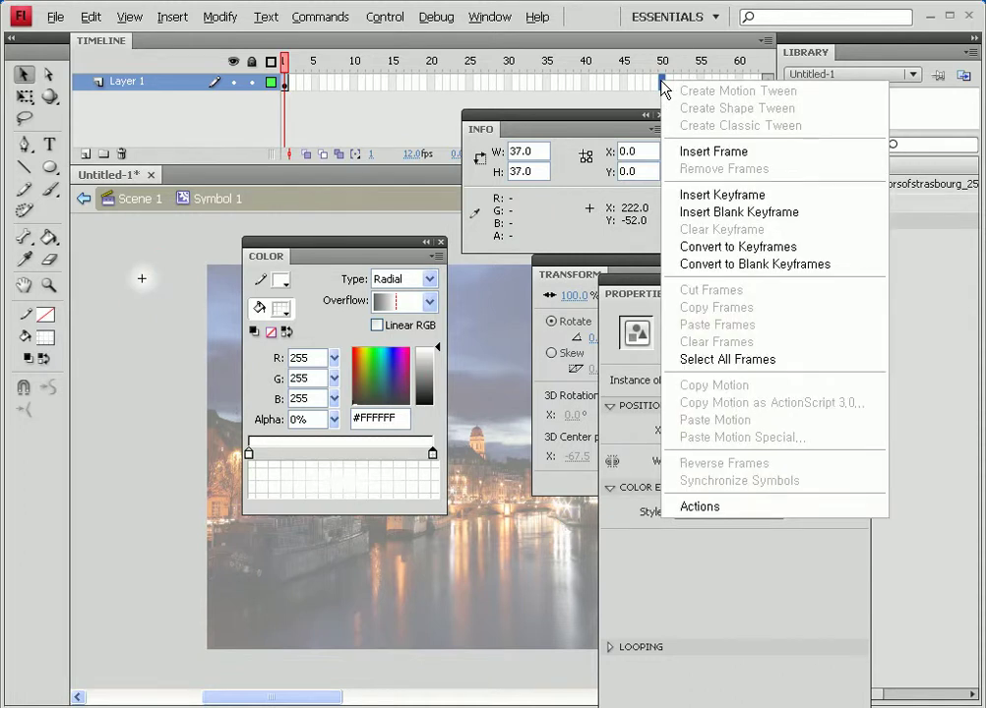
pyautogui.click(704, 197)
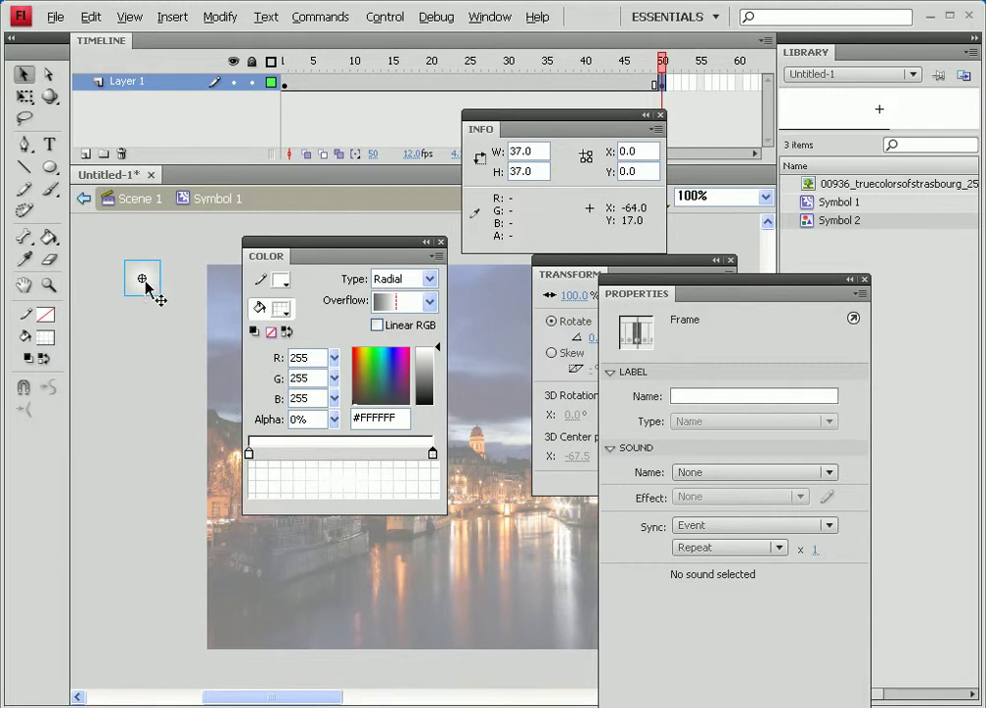
pyautogui.moveTo(146, 288); pyautogui.dragTo(140, 650)
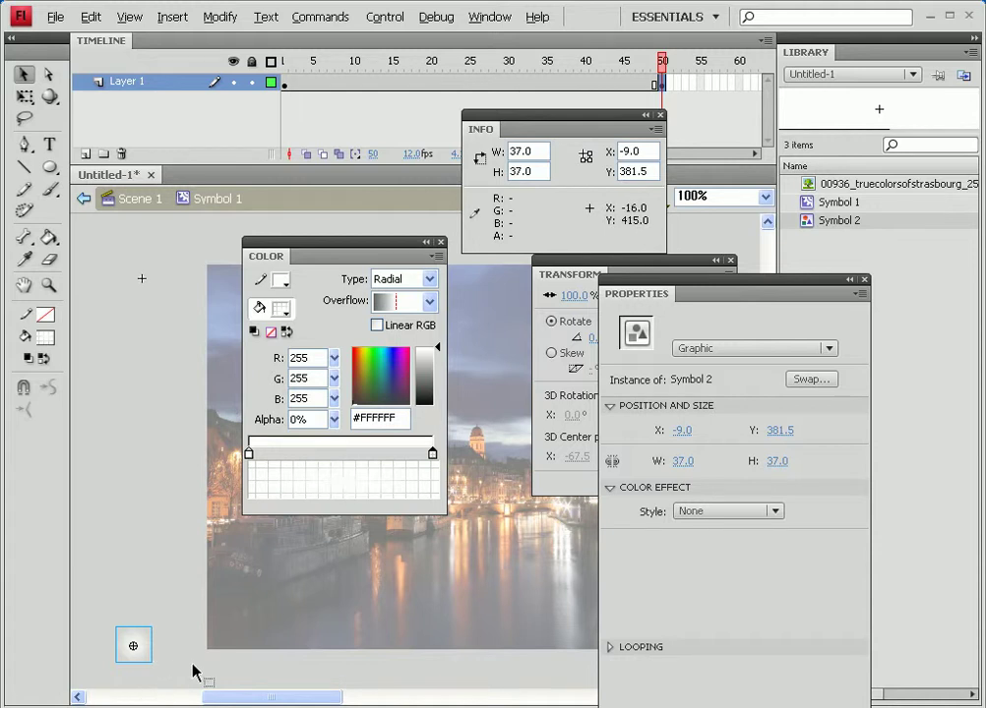
# Step: Create a classic tween between frames 1 and 50 and scrub through the circle's downward motion
pyautogui.rightClick(395, 87)
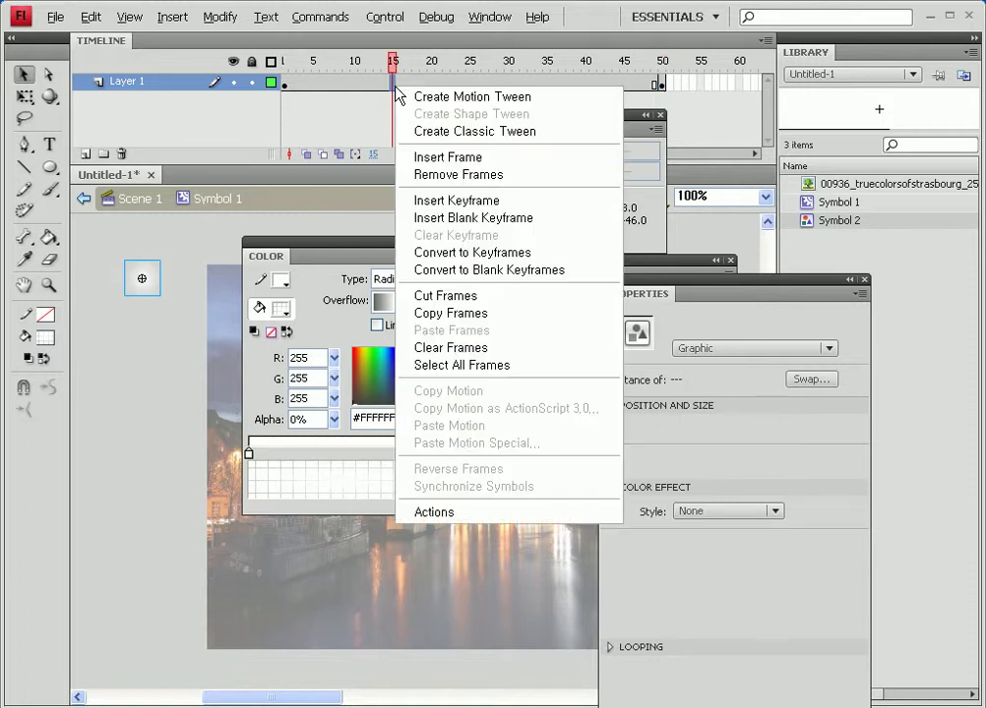
pyautogui.click(425, 132)
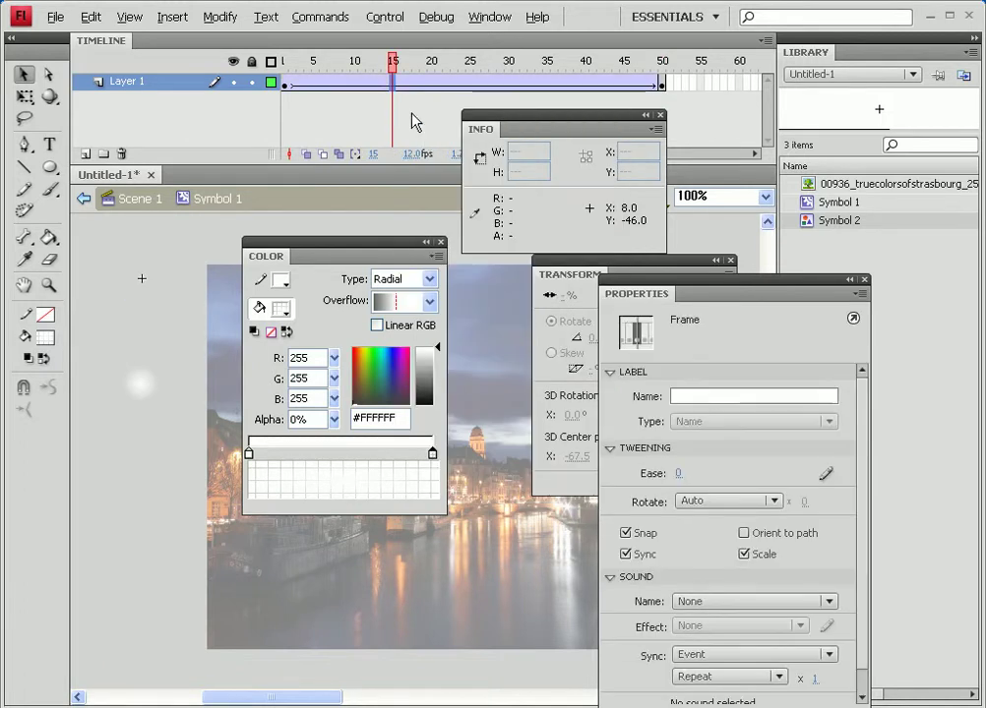
pyautogui.moveTo(396, 67); pyautogui.dragTo(366, 70)
pyautogui.moveTo(416, 63); pyautogui.dragTo(683, 84)
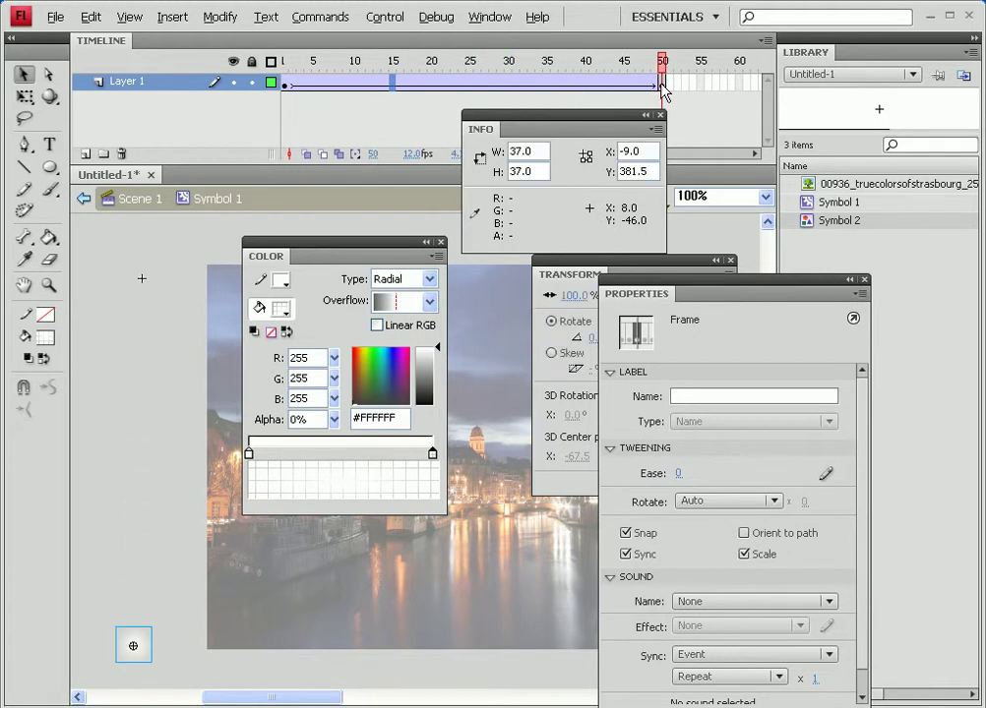
# Step: Apply an Alpha color effect of 0% to the circle at frame 50 and play back the tween
pyautogui.click(662, 89)
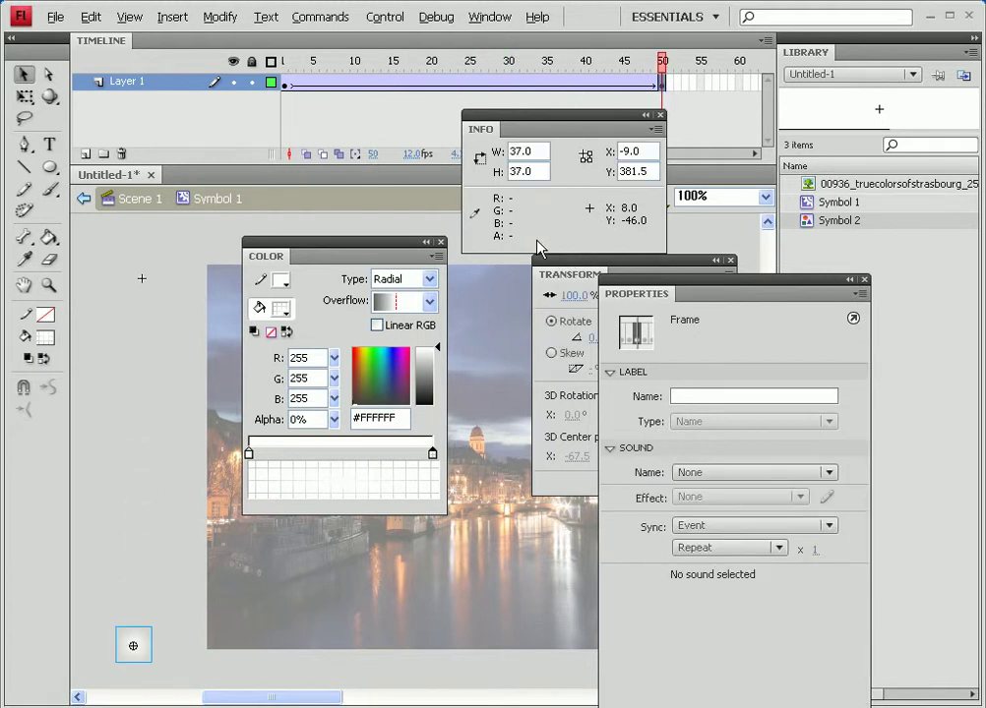
pyautogui.click(664, 82)
pyautogui.click(135, 650)
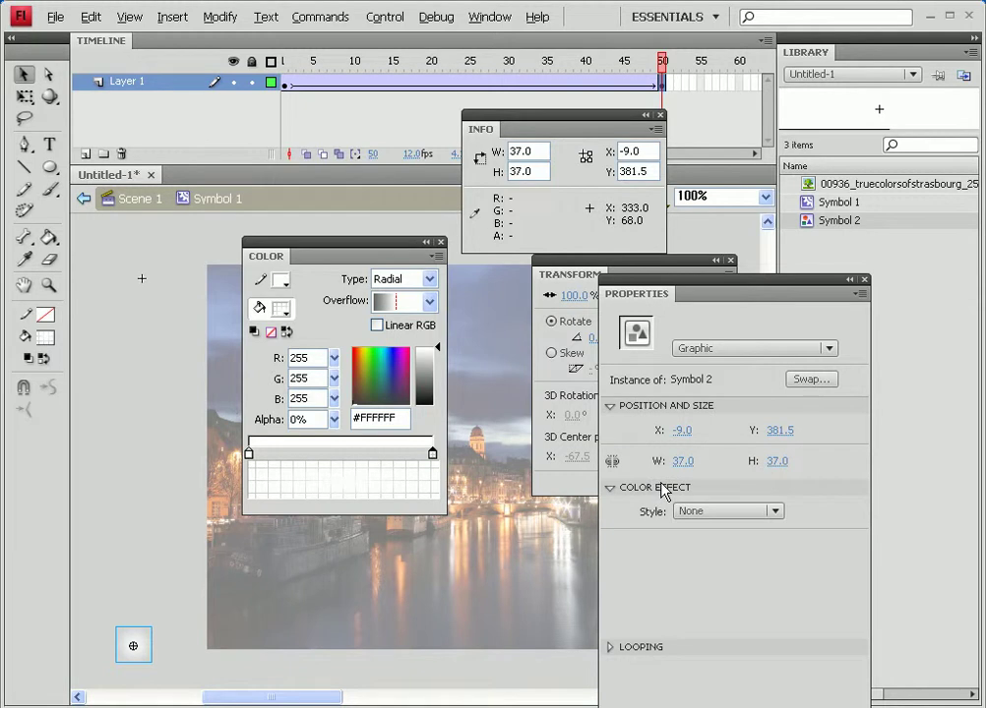
pyautogui.click(744, 523)
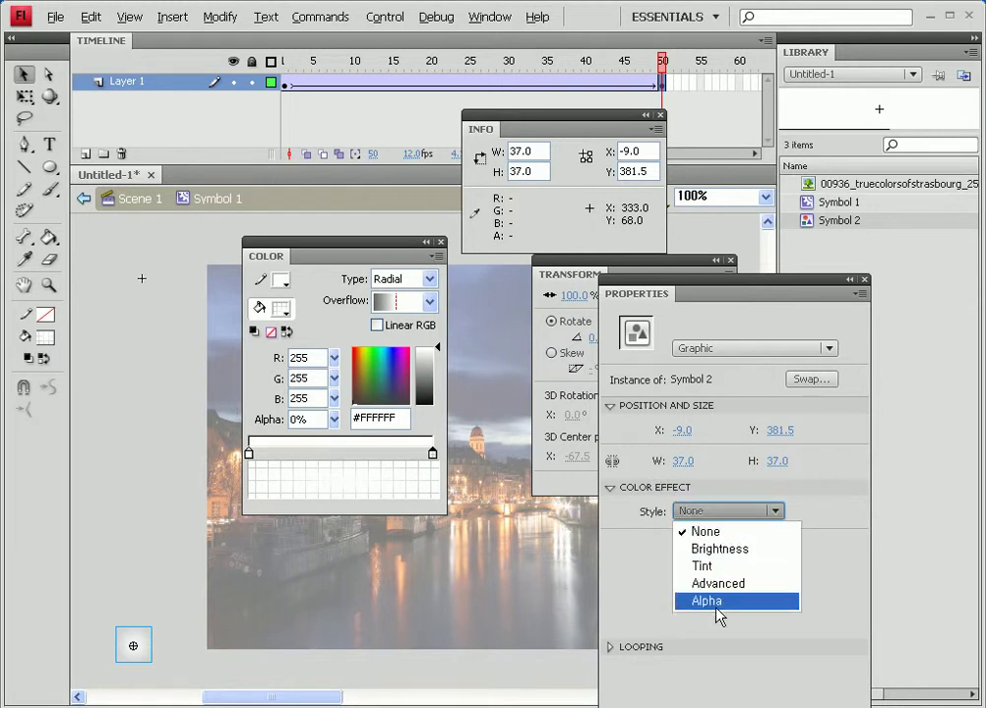
pyautogui.click(716, 603)
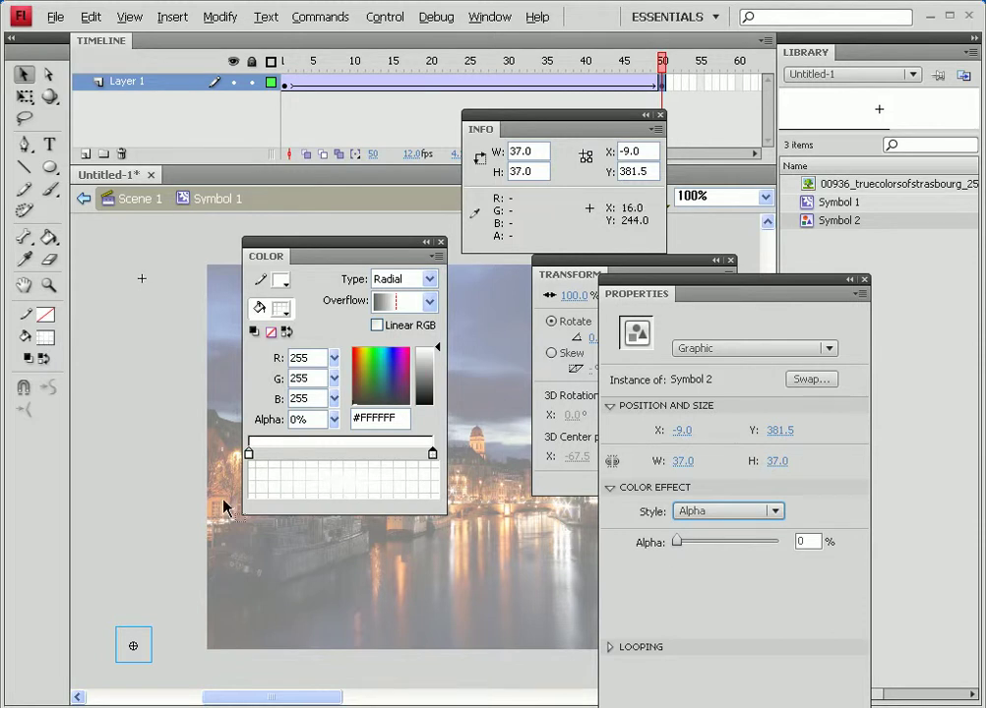
pyautogui.click(126, 379)
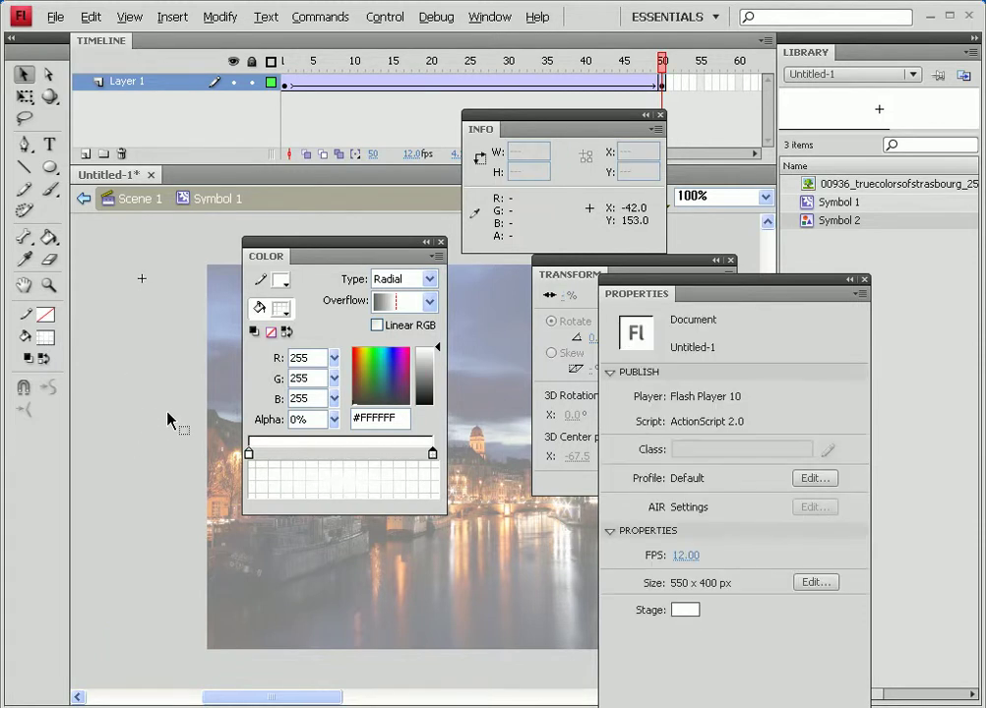
pyautogui.press('Return')
# Step: Set the document's frame rate to 24 fps
pyautogui.click(408, 158)
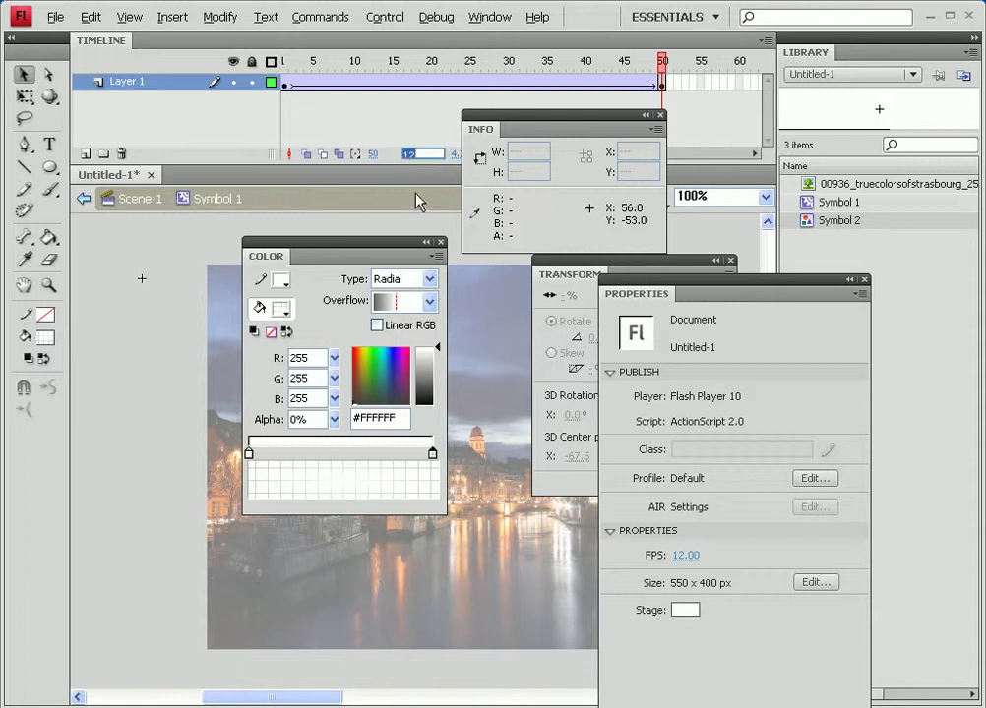
pyautogui.write('24')
pyautogui.press('Return')
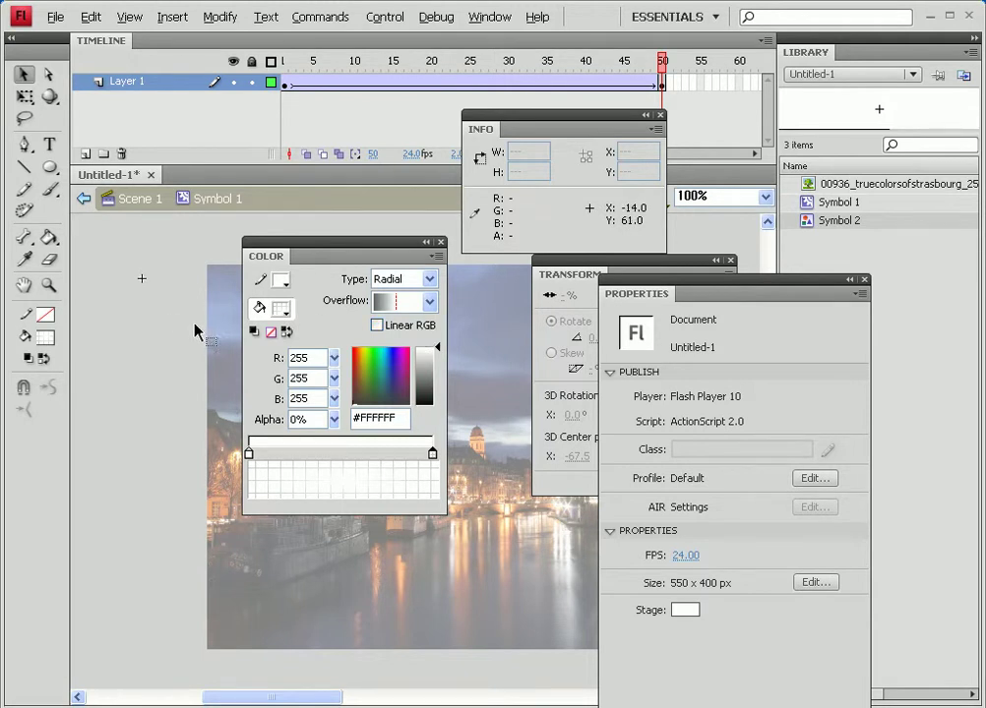
# Step: Add a new layer above the tween layer inside Symbol 1 and insert a keyframe at its frame 50
pyautogui.click(85, 154)
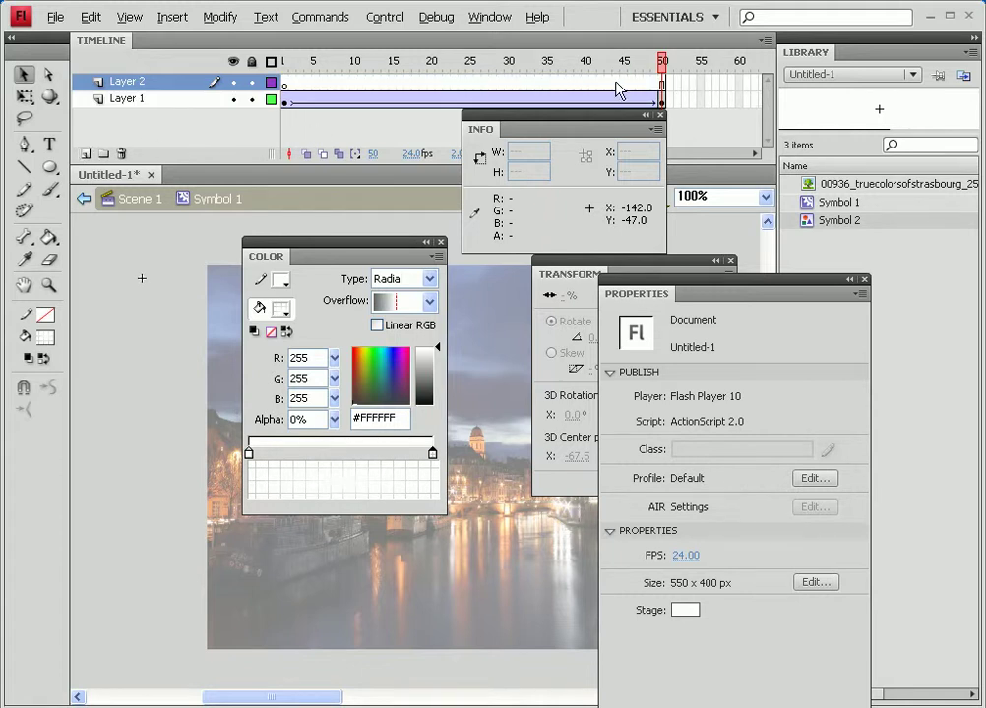
pyautogui.click(662, 85)
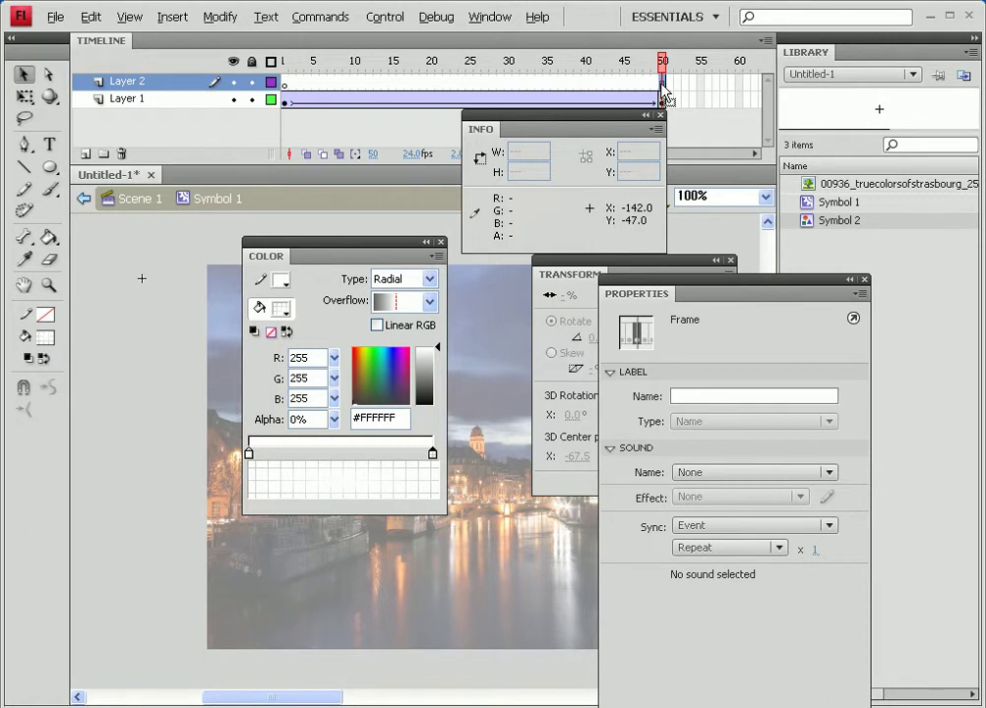
pyautogui.rightClick(664, 88)
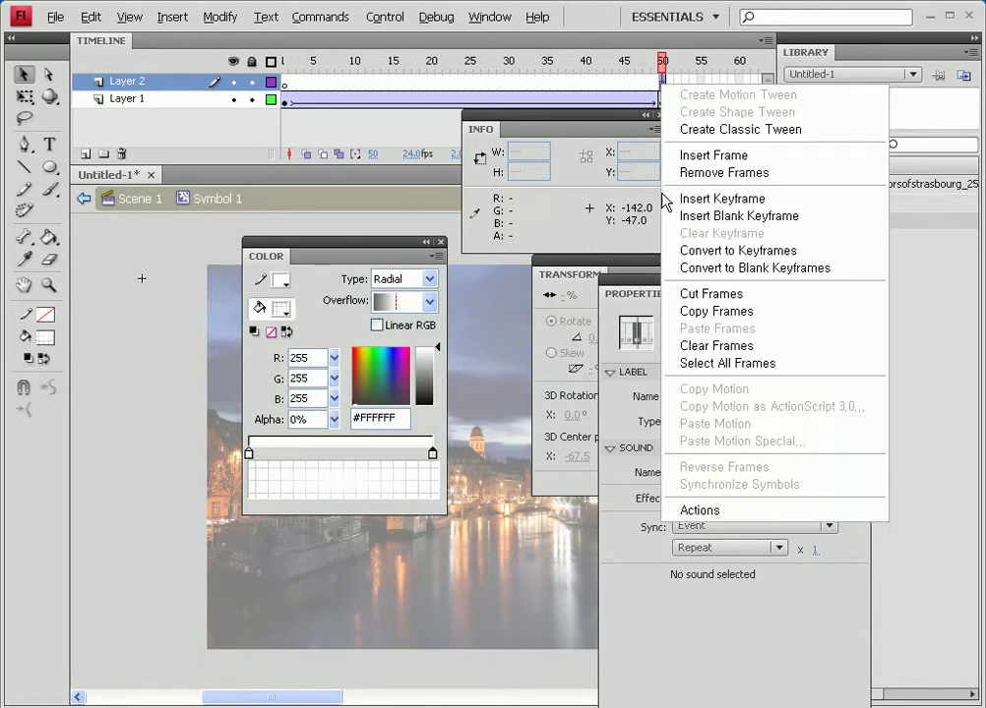
pyautogui.click(700, 198)
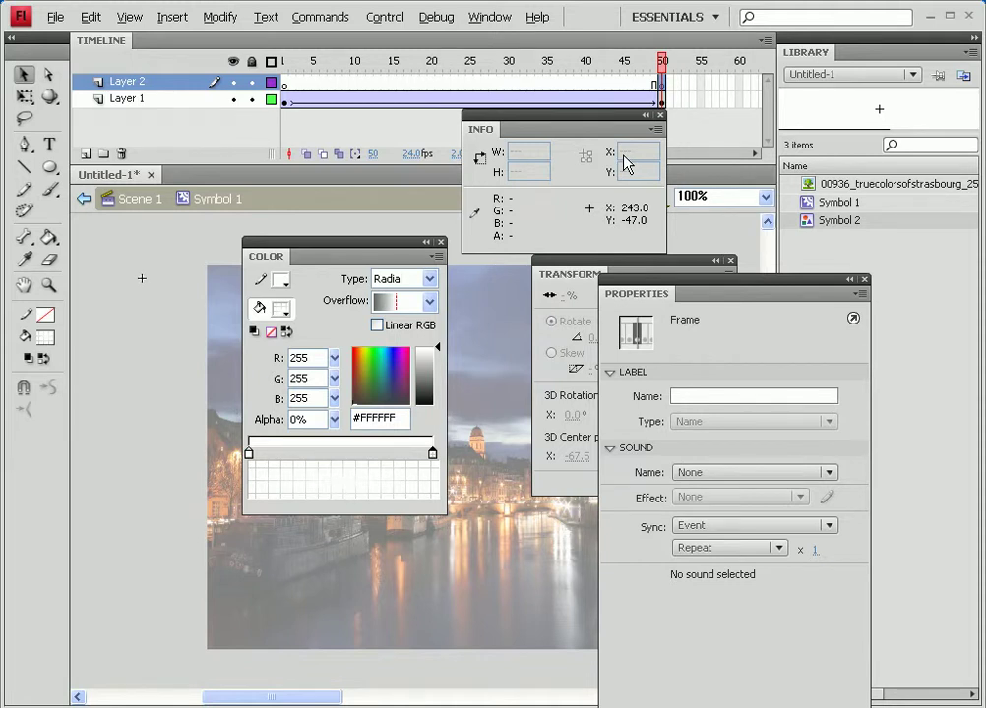
# Step: Add the frame script this.removeMovieClip(); to the keyframe at frame 50 of Layer 2
pyautogui.rightClick(663, 89)
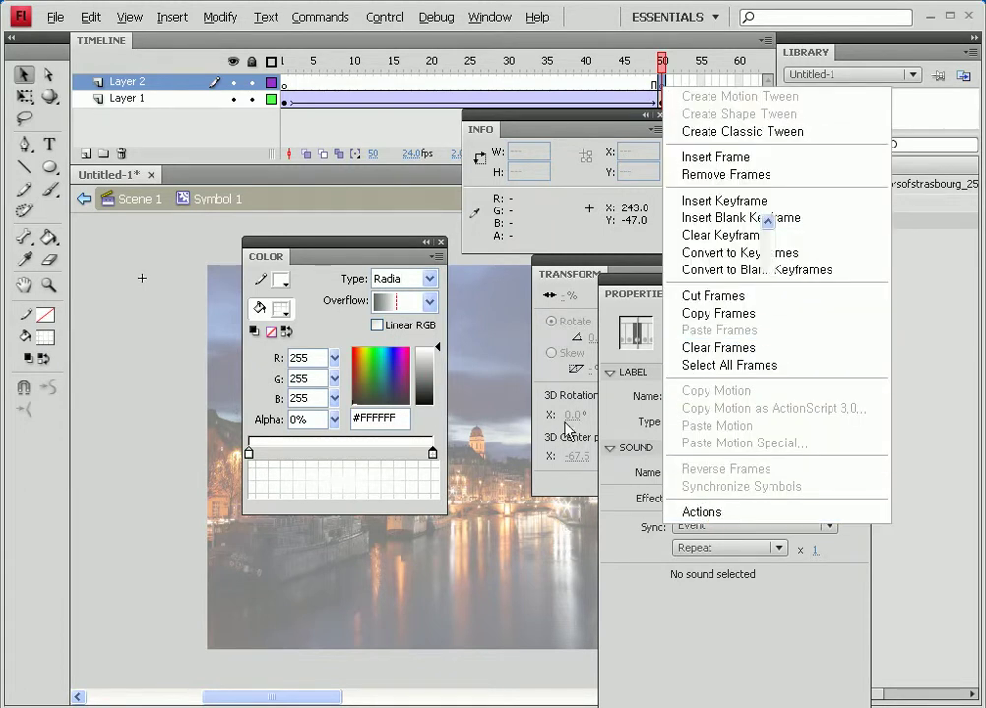
pyautogui.click(702, 511)
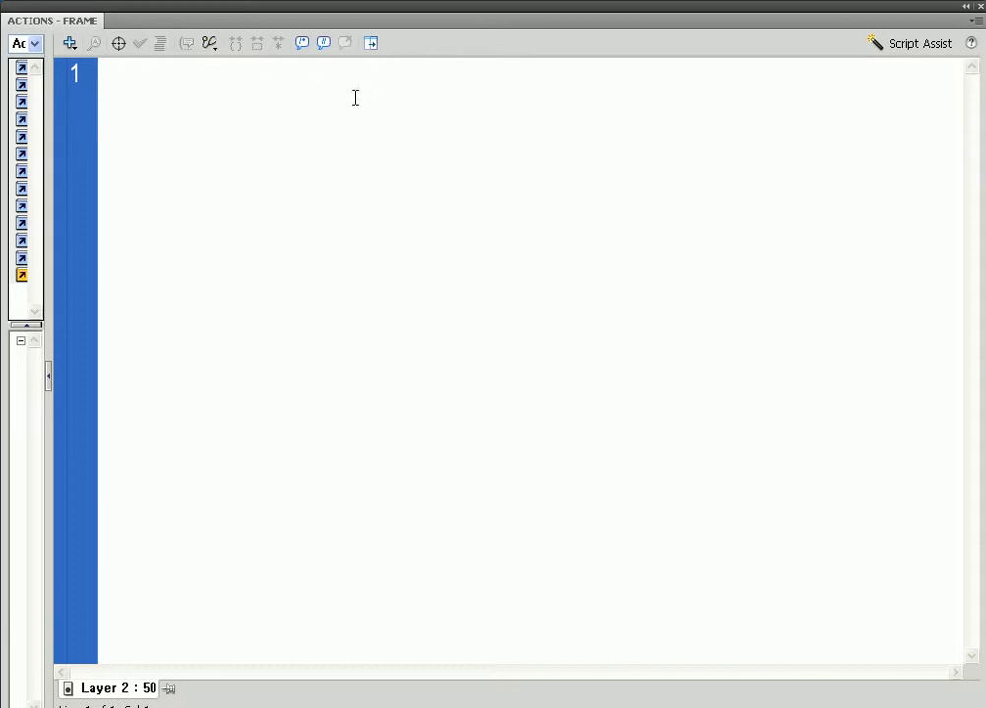
pyautogui.press('F9')
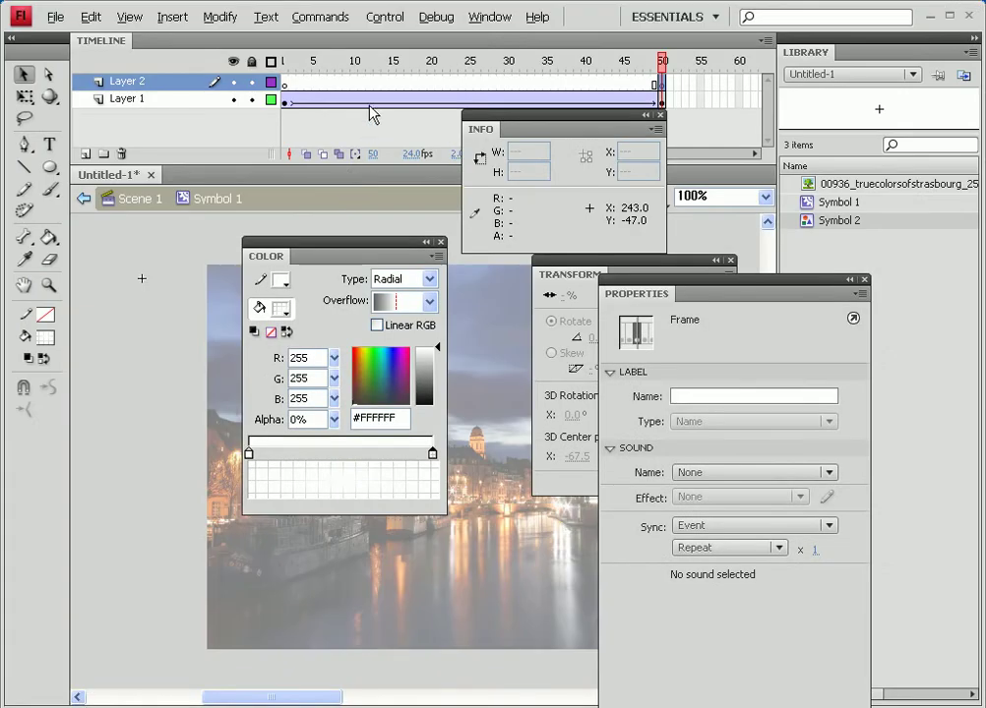
pyautogui.press('F9')
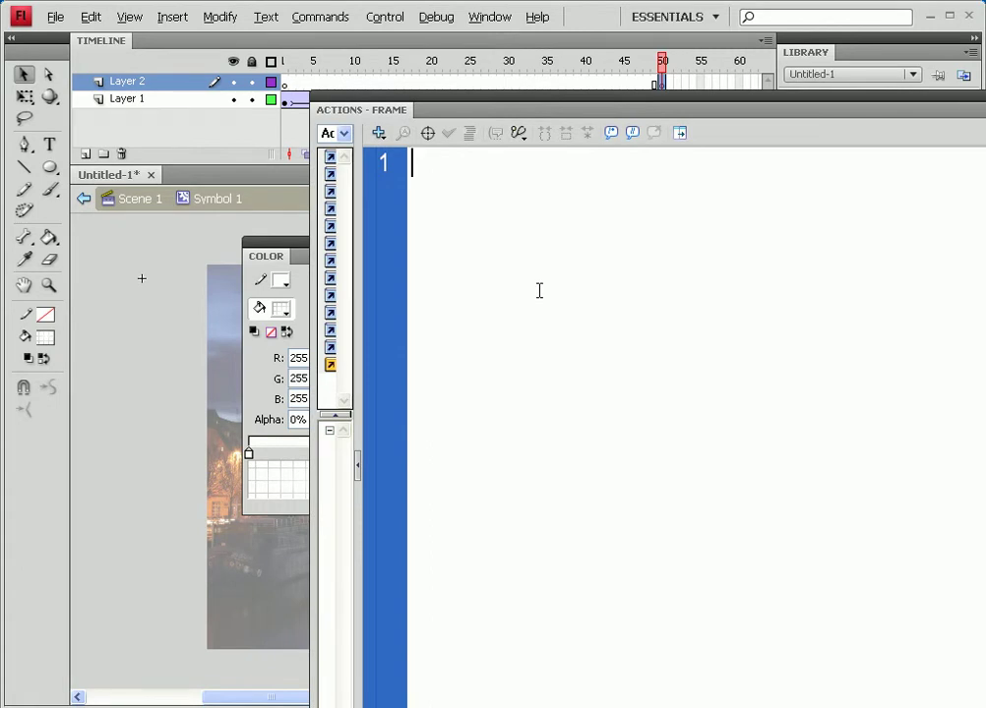
pyautogui.write('this')
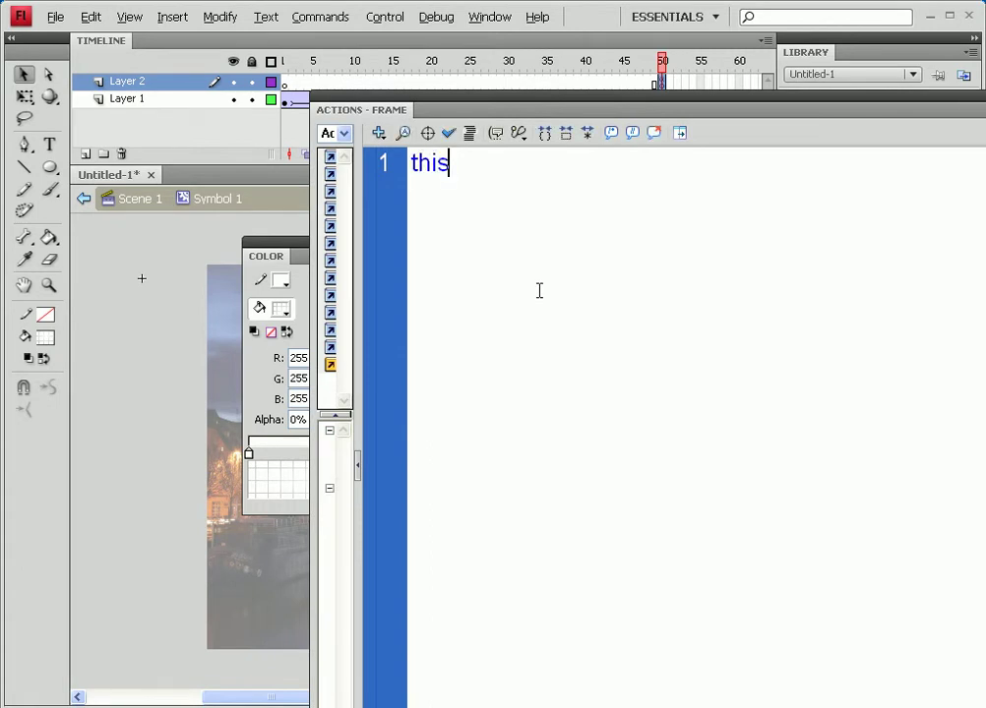
pyautogui.write('.removeMovieC')
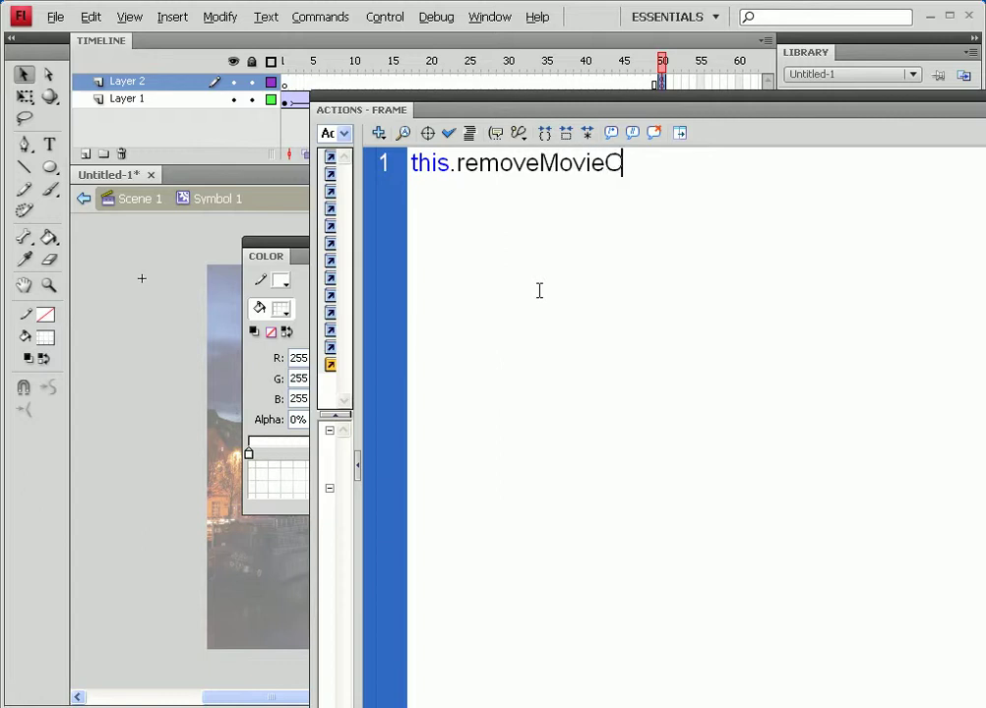
pyautogui.write('lip')
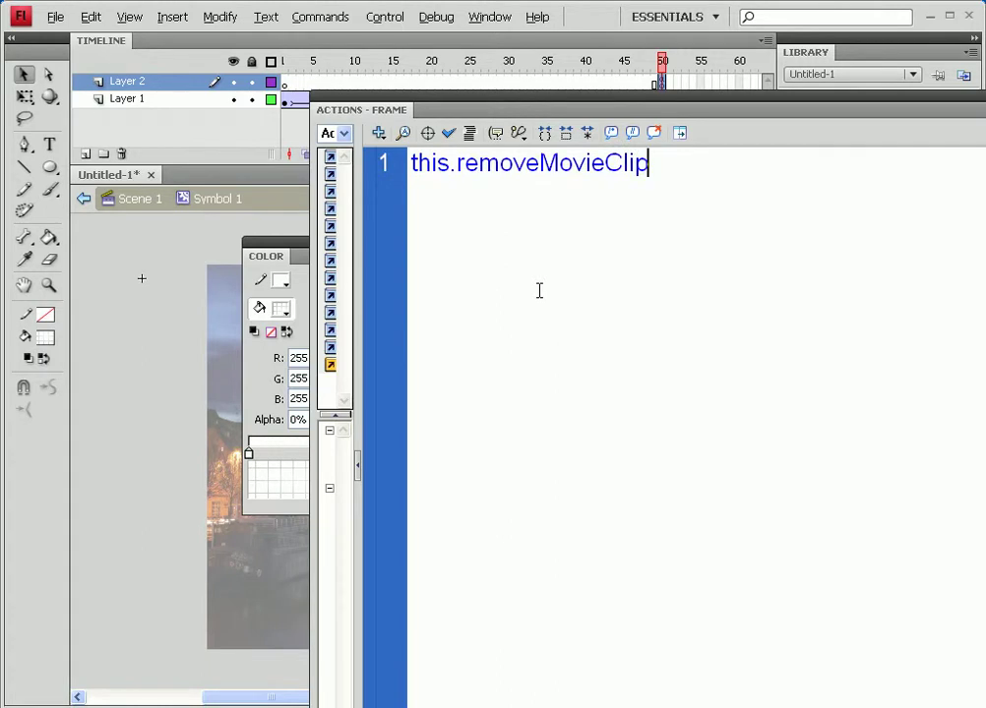
pyautogui.write('();')
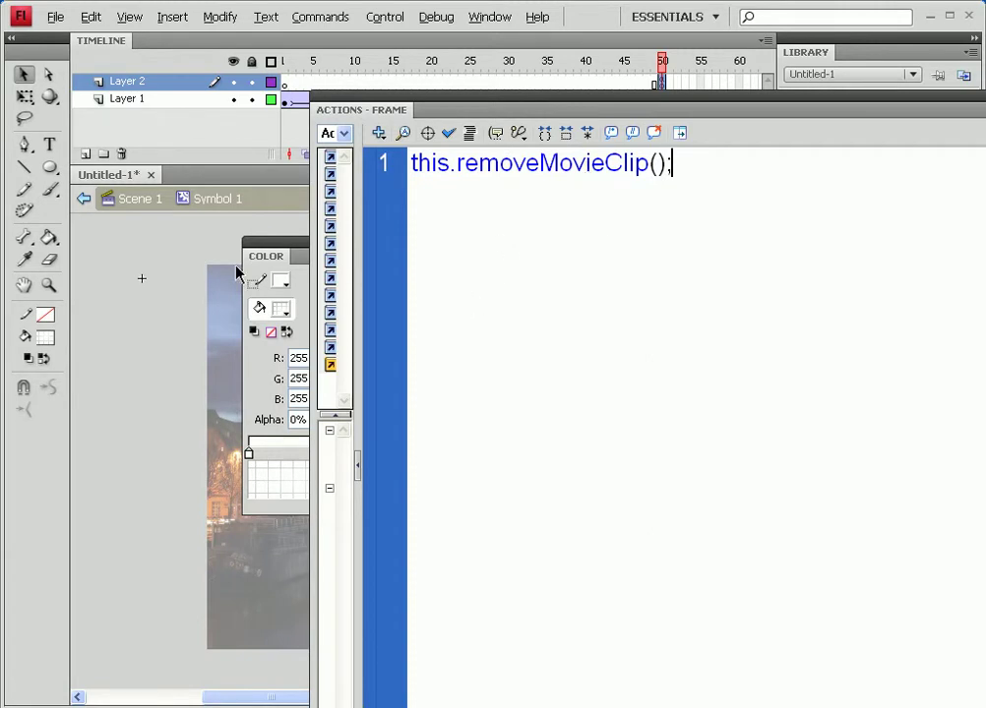
# Step: Return to Scene 1, select the white circle instance and close the Actions panel
pyautogui.click(136, 198)
pyautogui.click(142, 279)
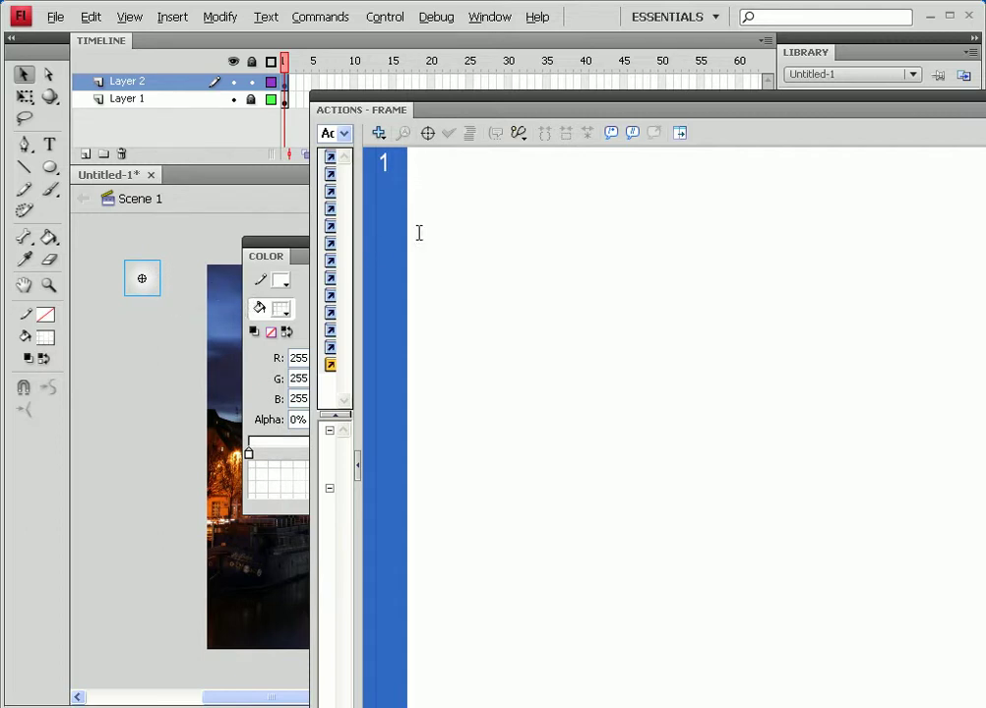
pyautogui.click(900, 100)
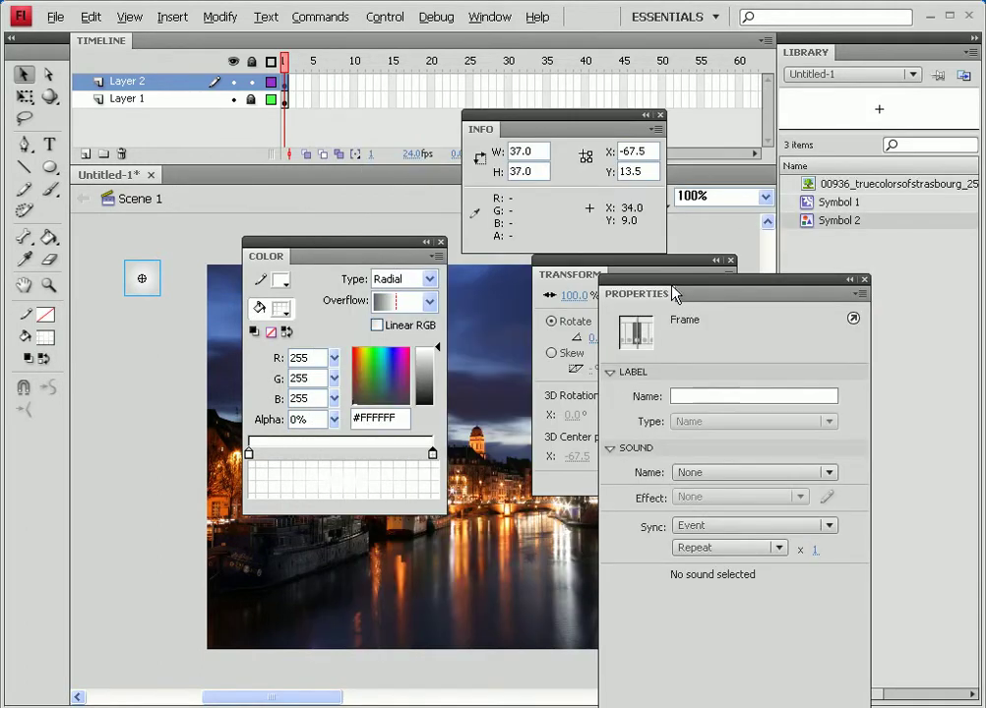
pyautogui.press('F9')
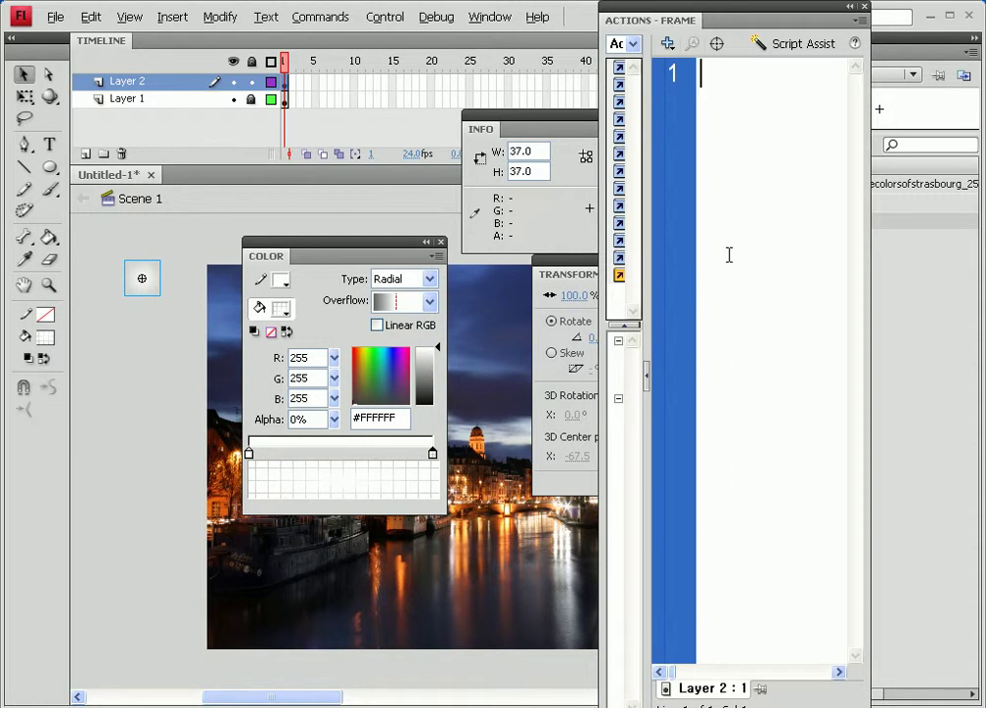
pyautogui.click(865, 7)
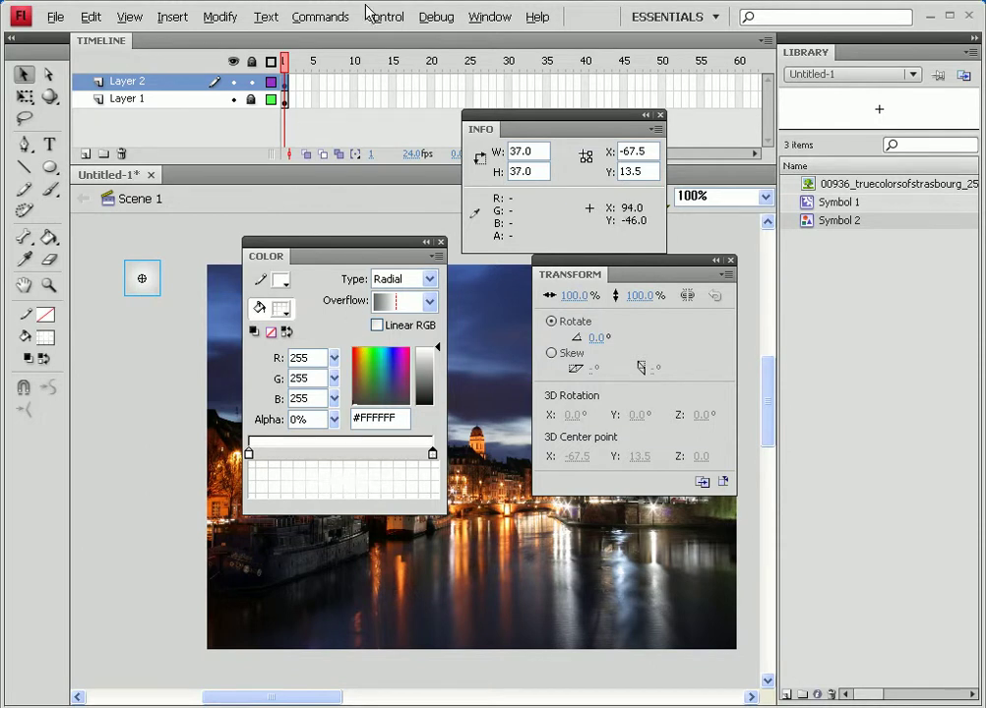
# Step: Reopen the Actions panel, separate it from the Properties panel and hide it
pyautogui.click(482, 22)
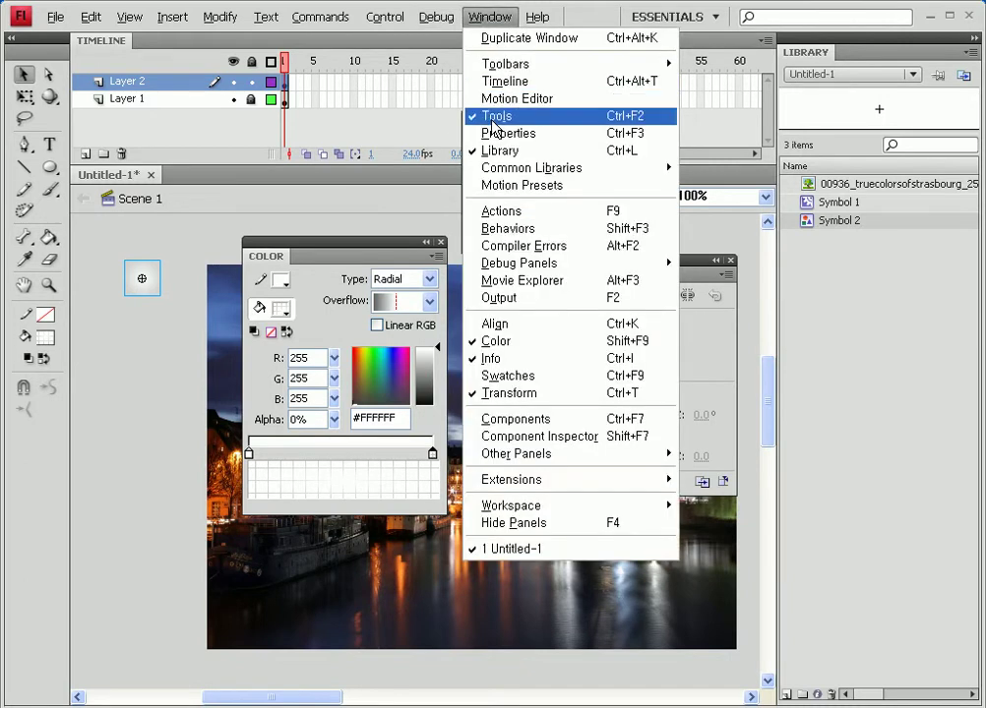
pyautogui.click(500, 210)
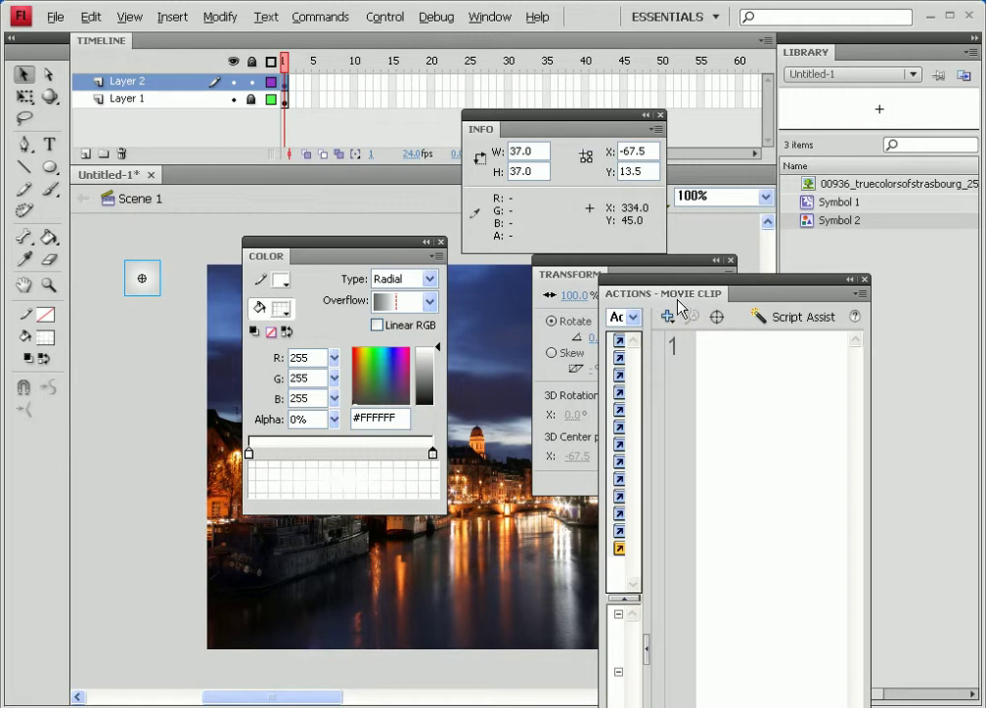
pyautogui.moveTo(656, 292); pyautogui.dragTo(398, 65)
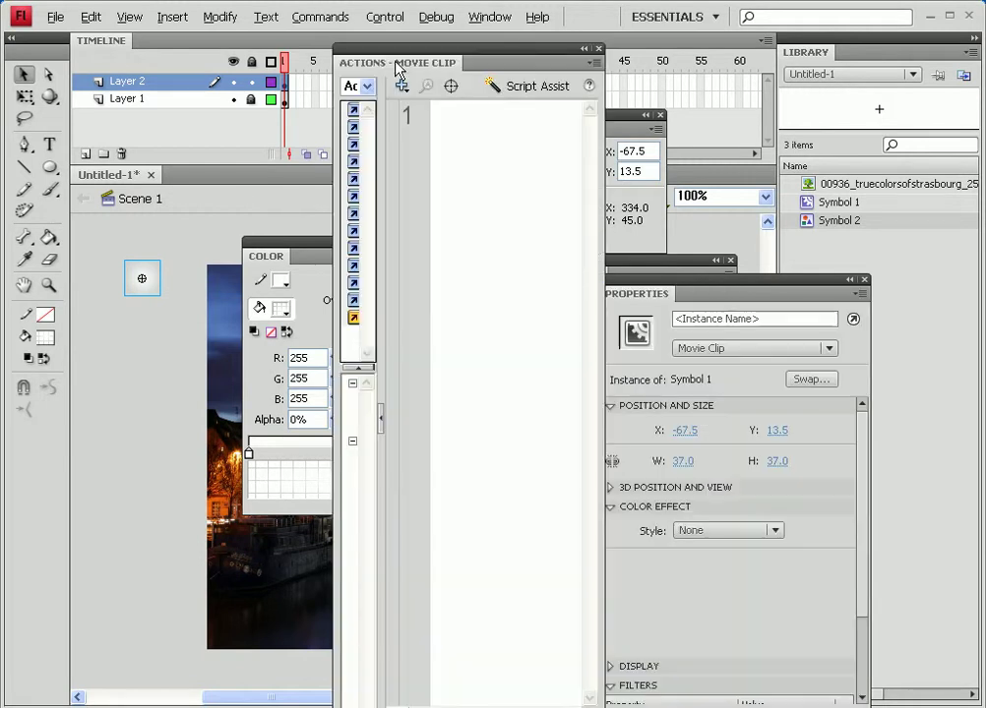
pyautogui.press('F9')
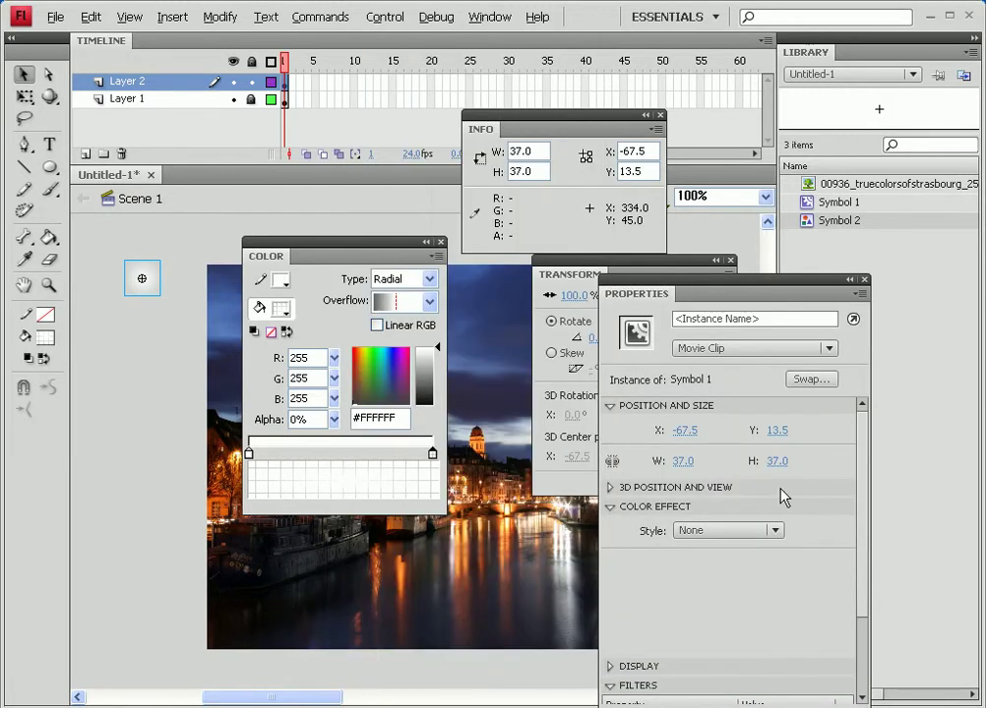
# Step: Give the circle movie clip the instance name snow
pyautogui.click(699, 319)
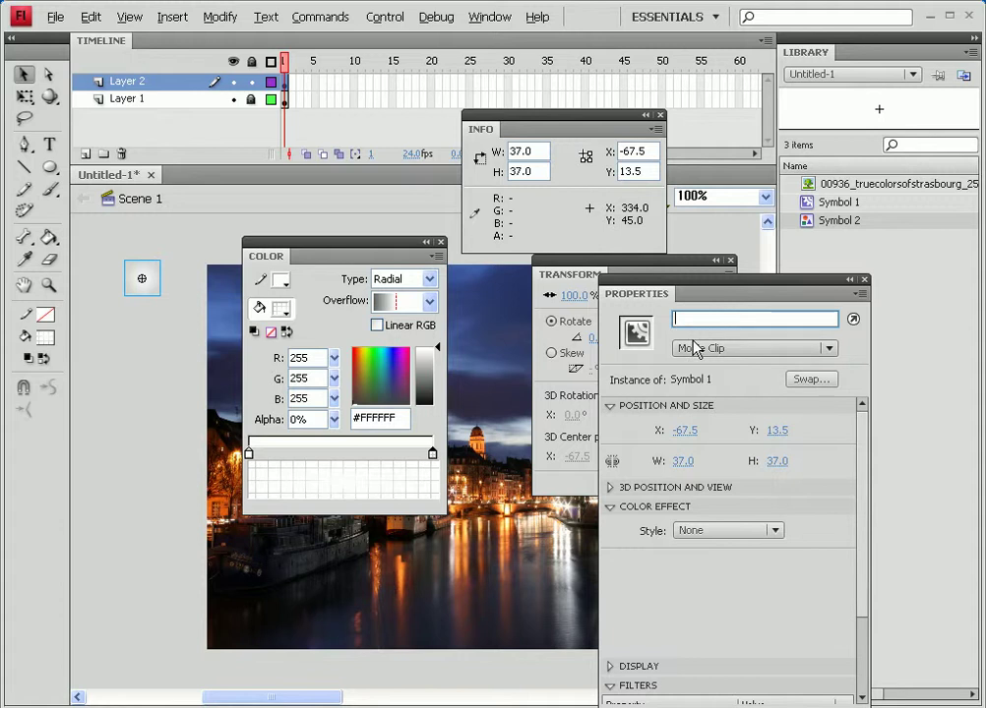
pyautogui.write('snow')
pyautogui.press('Return')
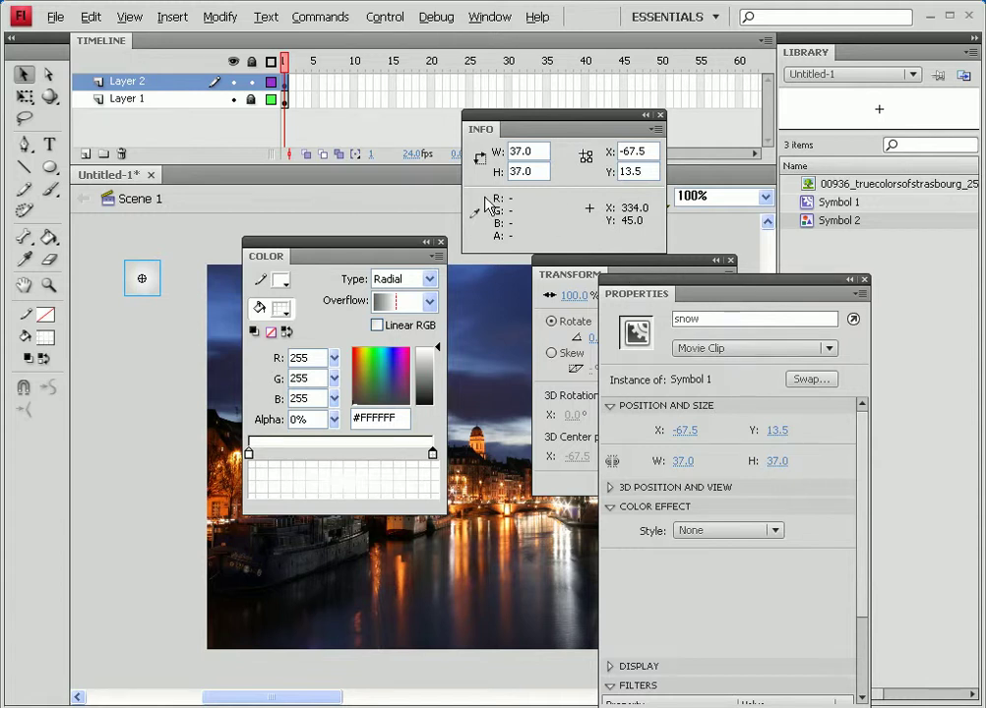
# Step: Add the static text "action" in black (#000000) just below the circle, outside the stage
pyautogui.click(47, 144)
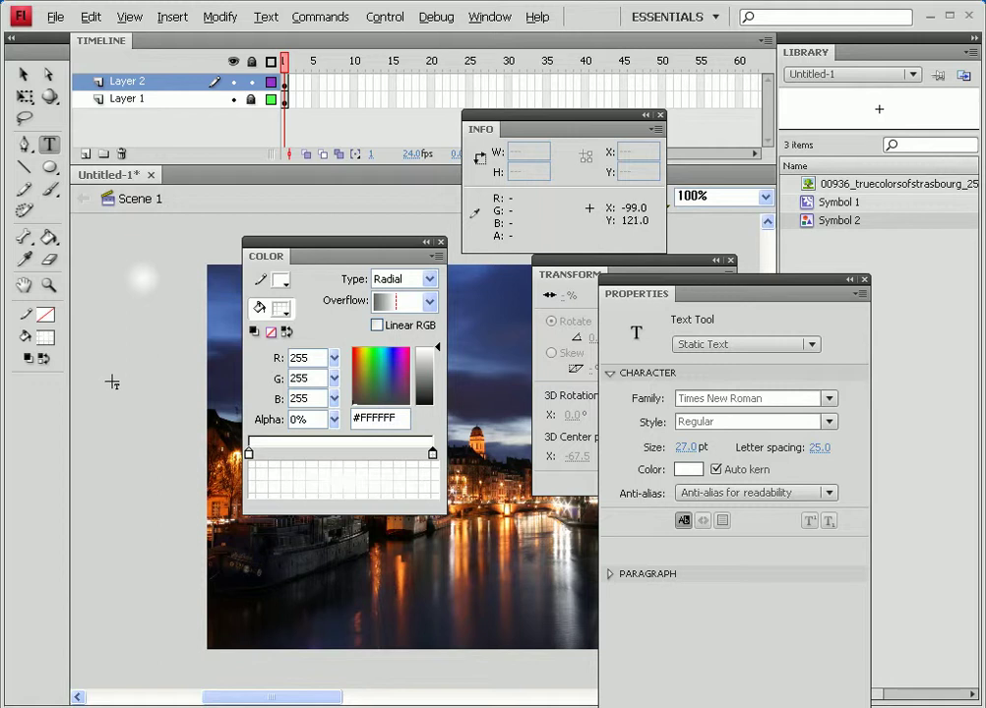
pyautogui.click(43, 340)
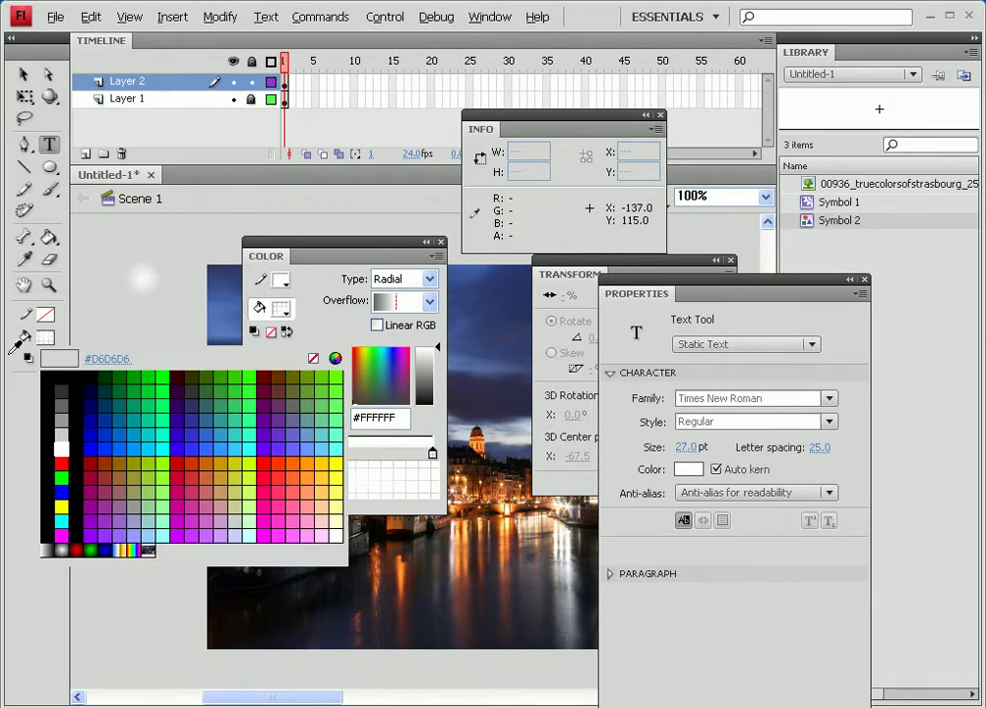
pyautogui.click(61, 374)
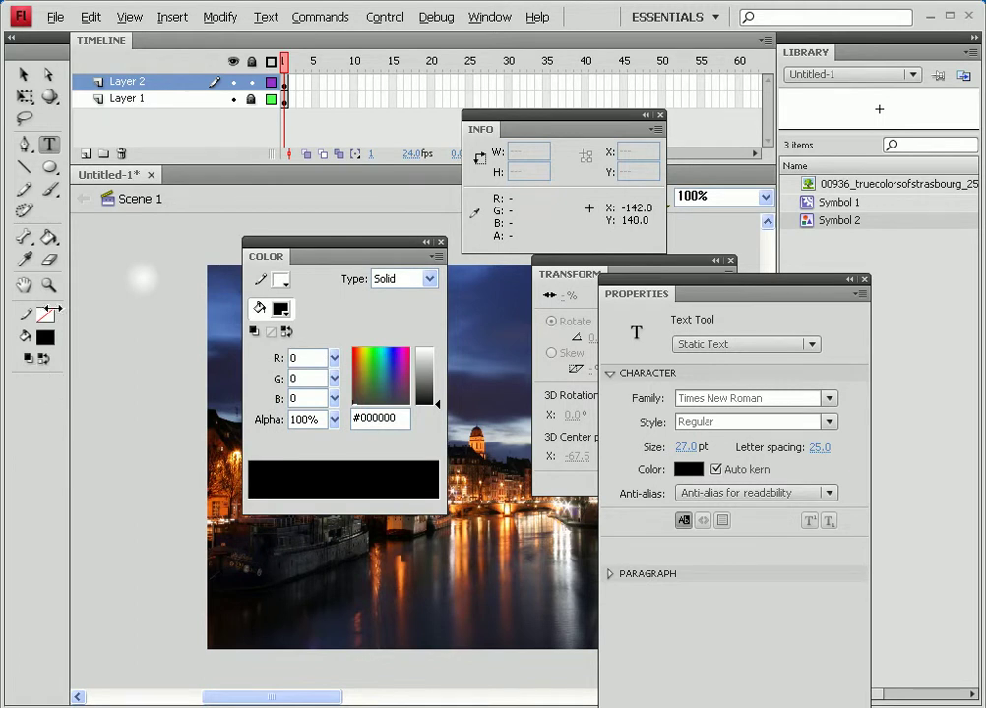
pyautogui.click(88, 339)
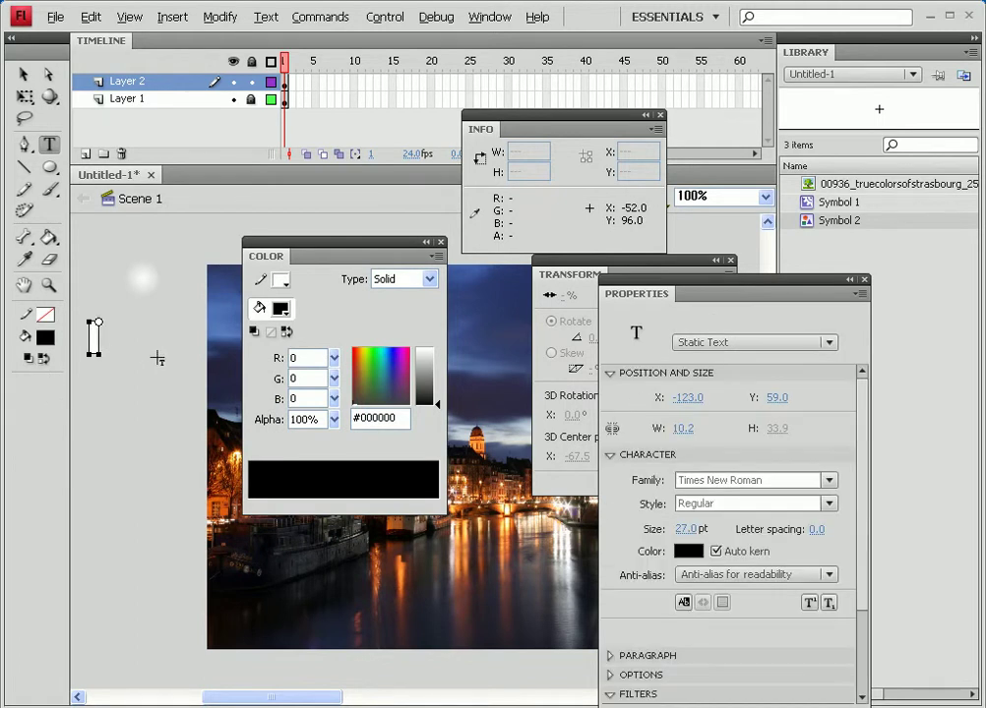
pyautogui.write('action')
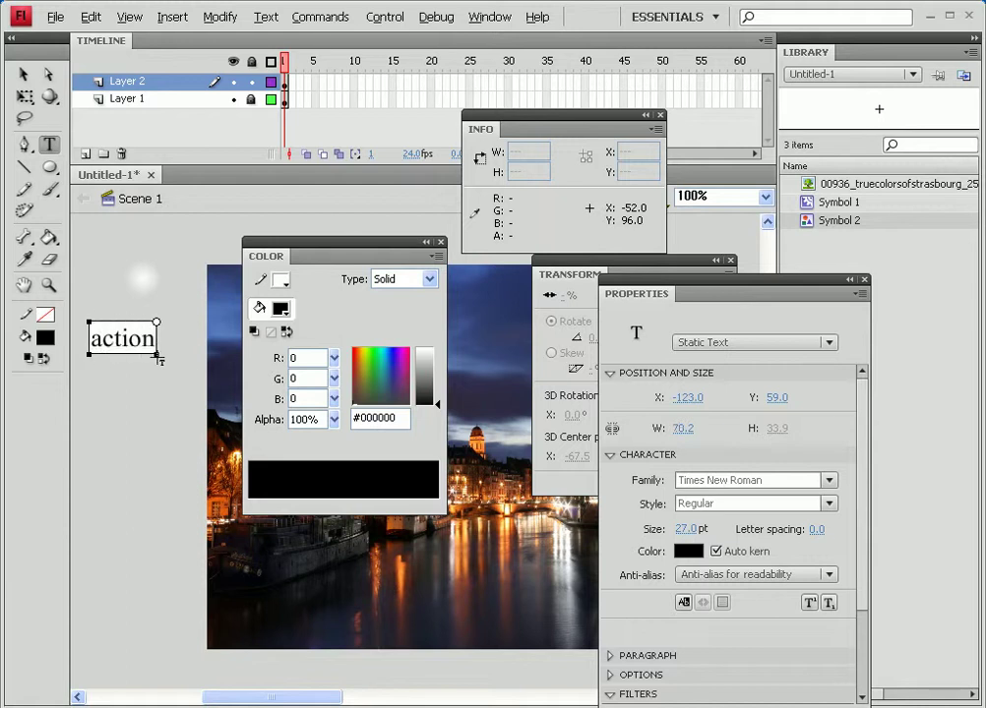
pyautogui.click(24, 75)
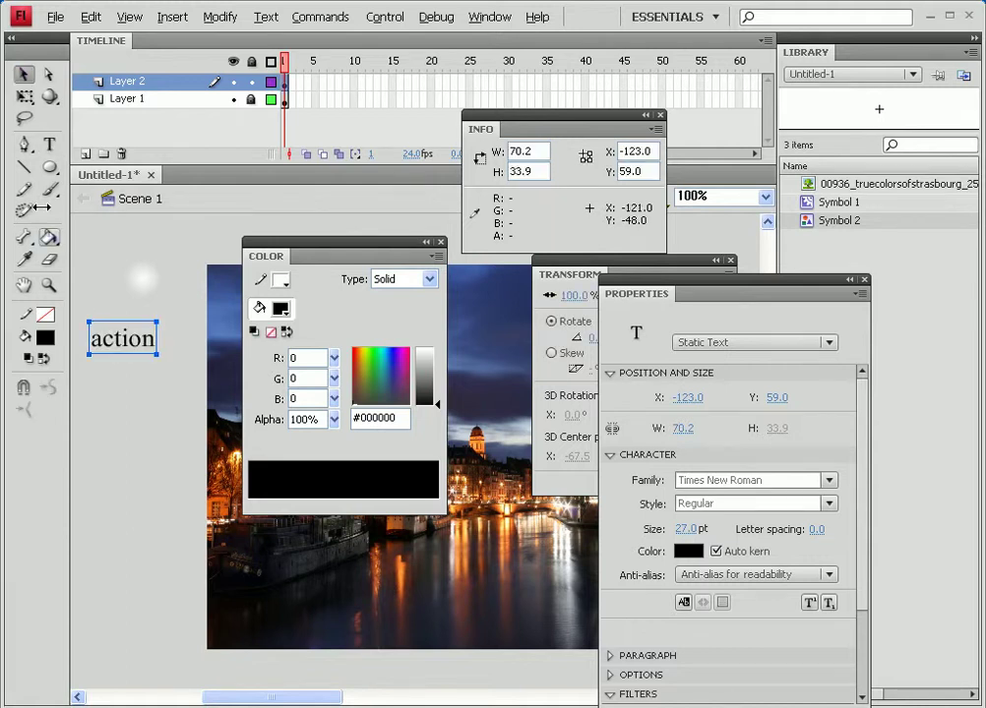
pyautogui.moveTo(148, 341); pyautogui.dragTo(165, 346)
# Step: Convert the "action" text to a Movie Clip symbol named Symbol 3
pyautogui.press('F8')
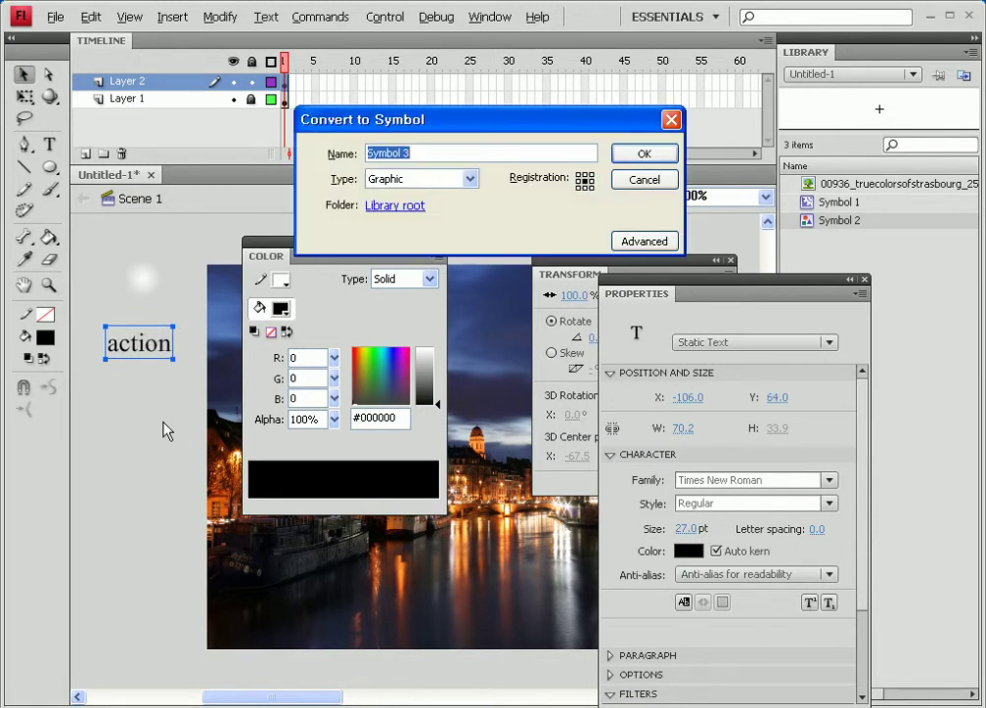
pyautogui.click(399, 178)
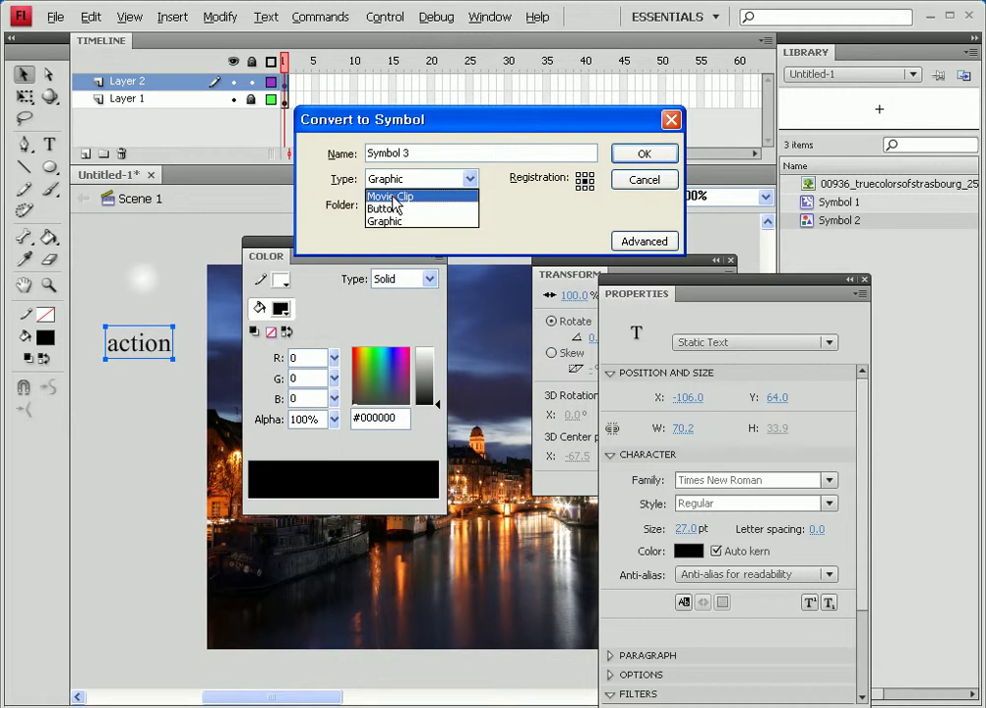
pyautogui.click(393, 198)
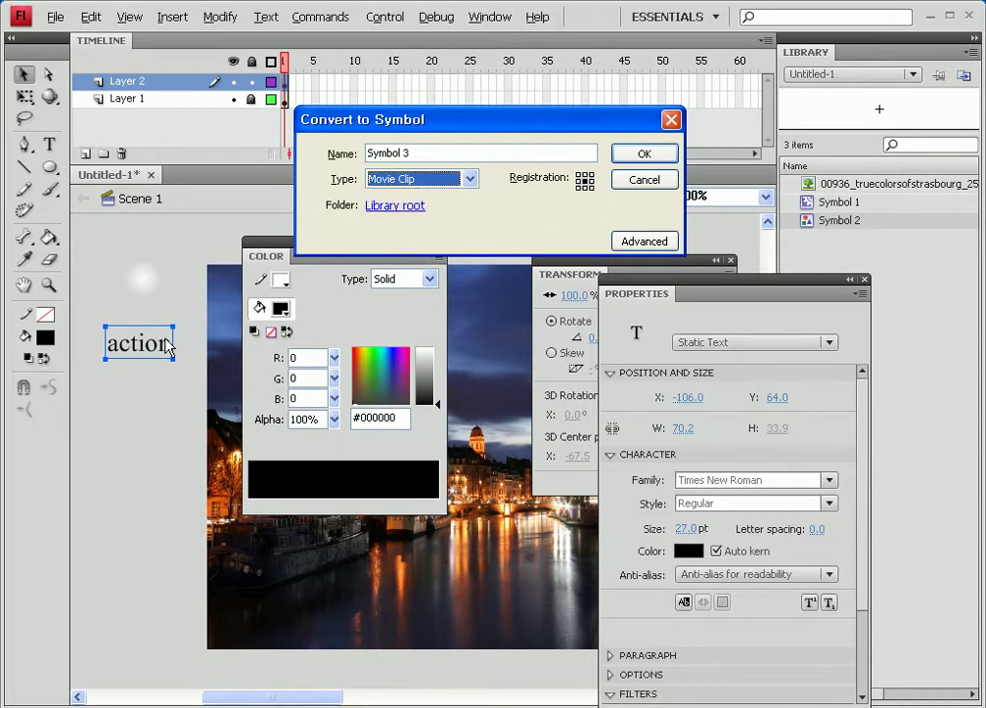
pyautogui.click(643, 155)
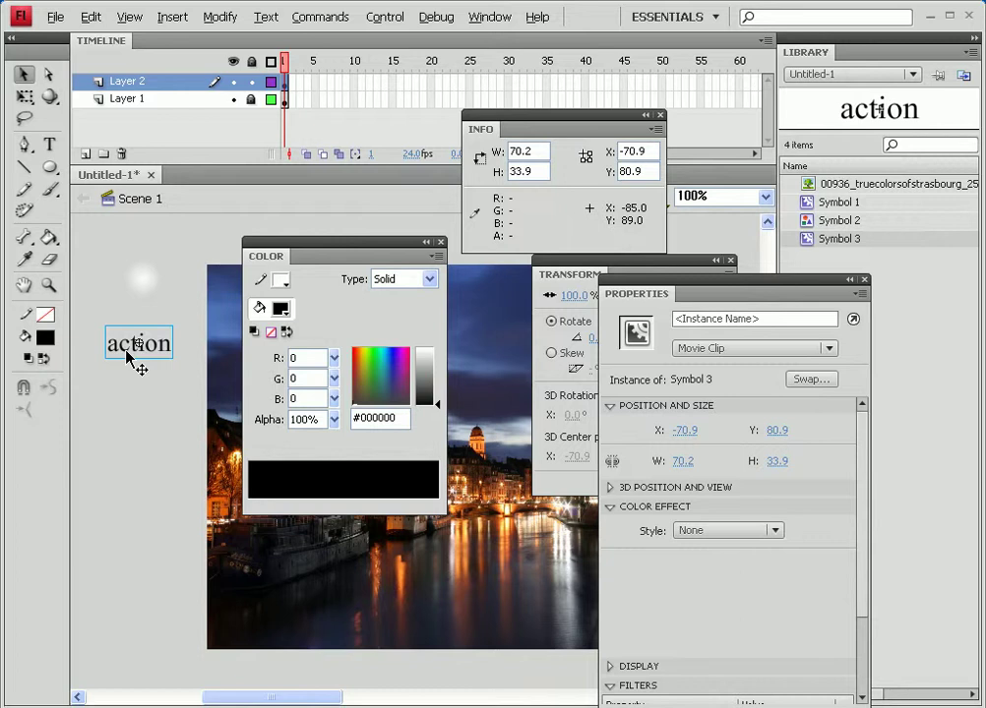
# Step: Open the Actions panel for the "action" movie clip and widen it
pyautogui.rightClick(127, 352)
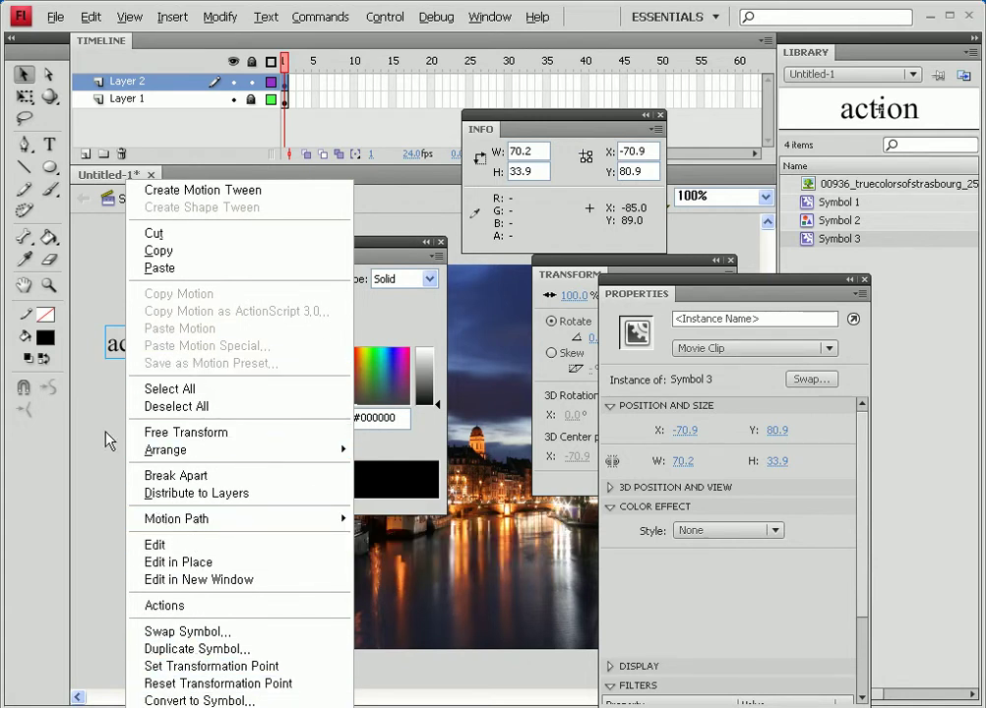
pyautogui.click(93, 278)
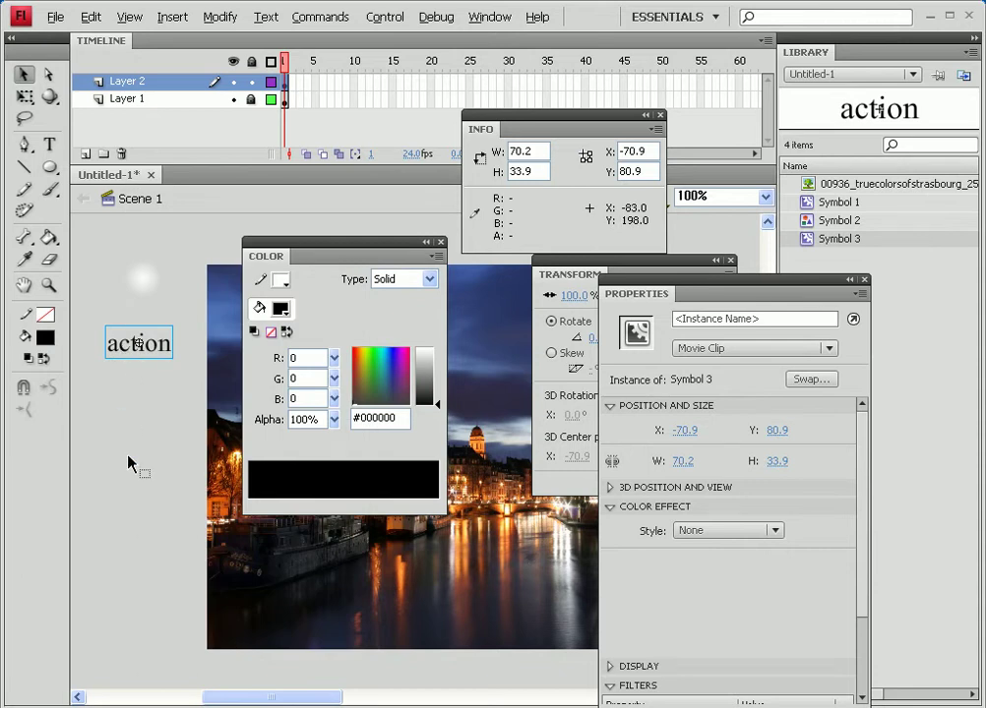
pyautogui.press('F9')
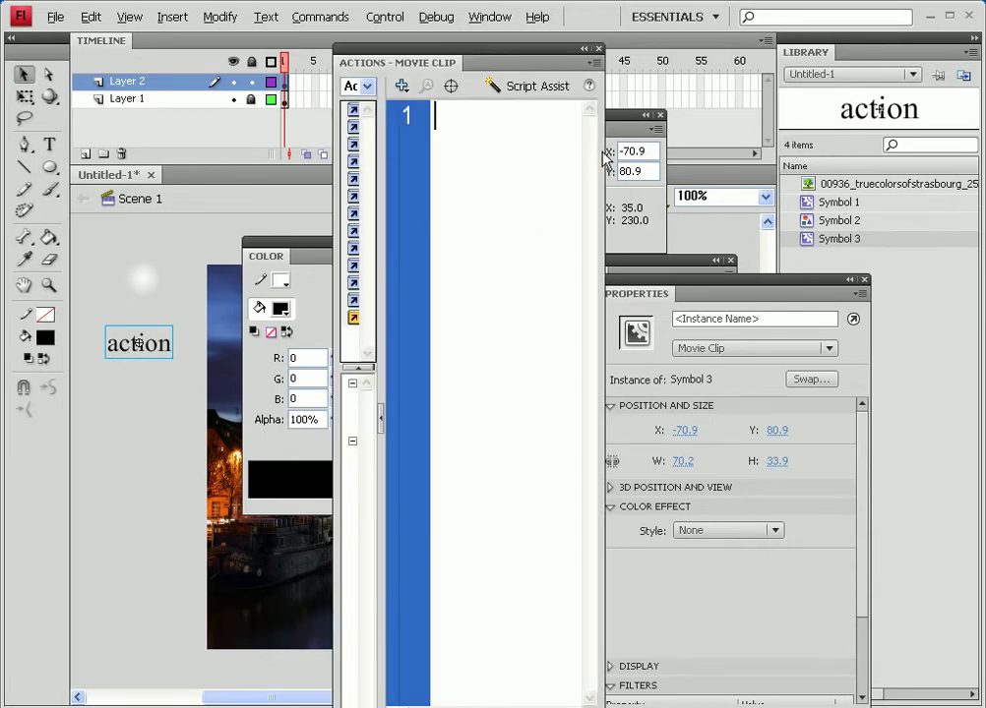
pyautogui.moveTo(602, 158); pyautogui.dragTo(923, 156)
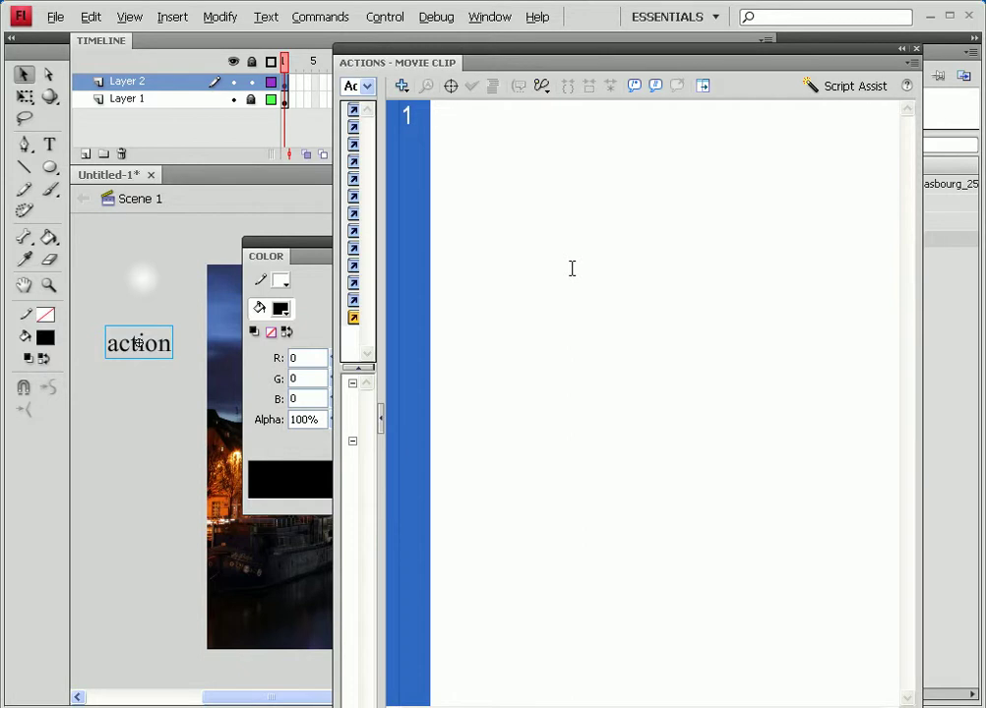
# Step: Write an onClipEvent(load) handler on the "action" clip that sets i = 0;
pyautogui.write('onClip')
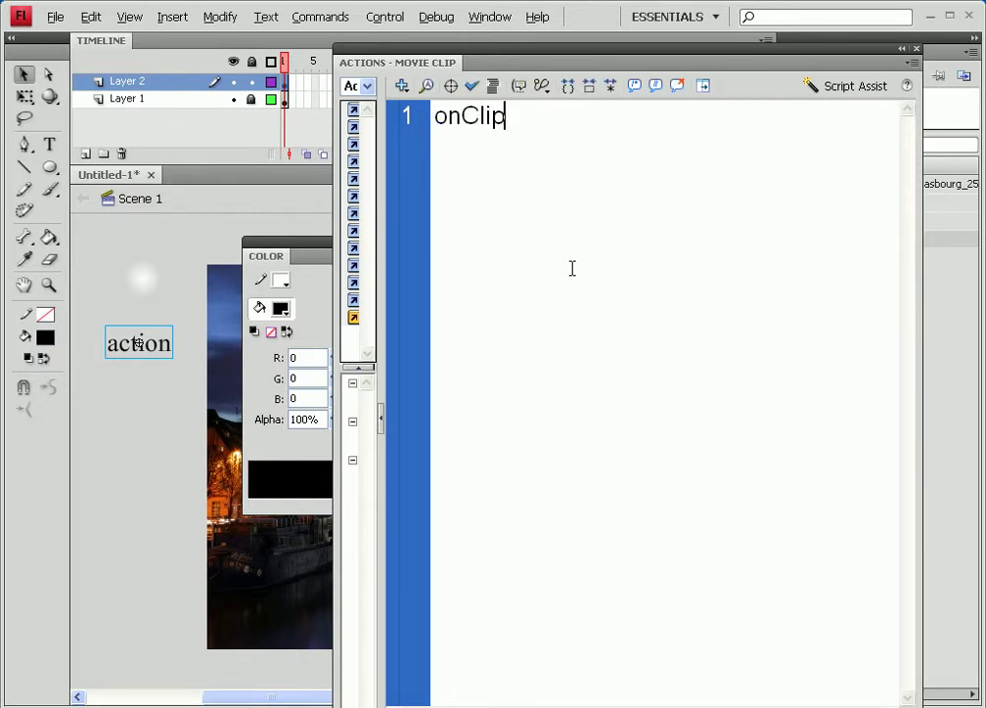
pyautogui.write('Event')
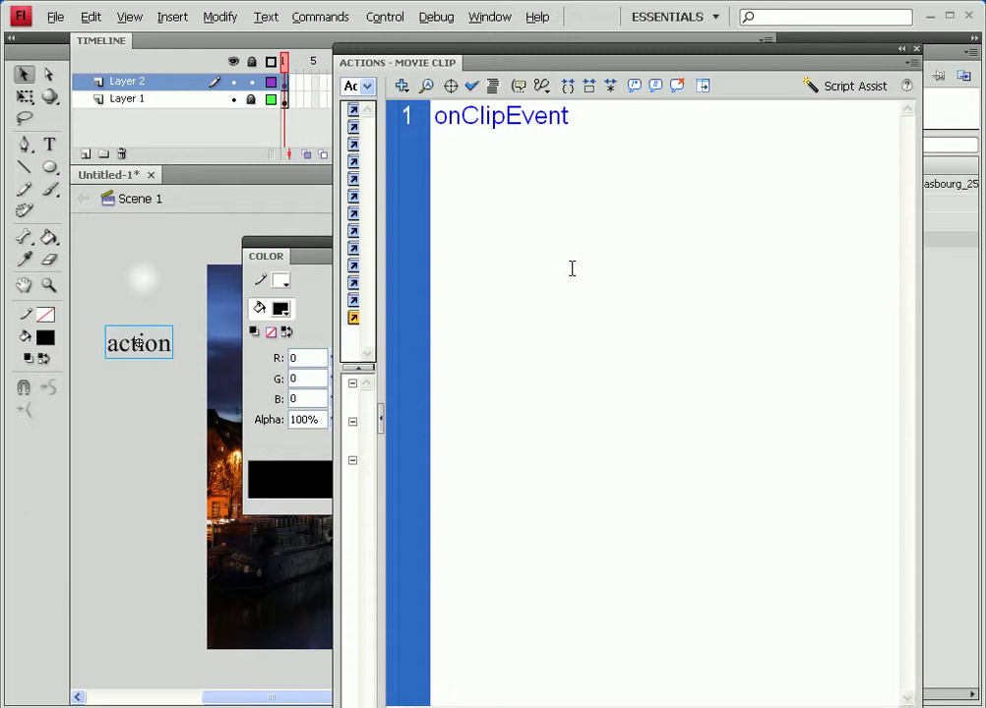
pyautogui.write('(')
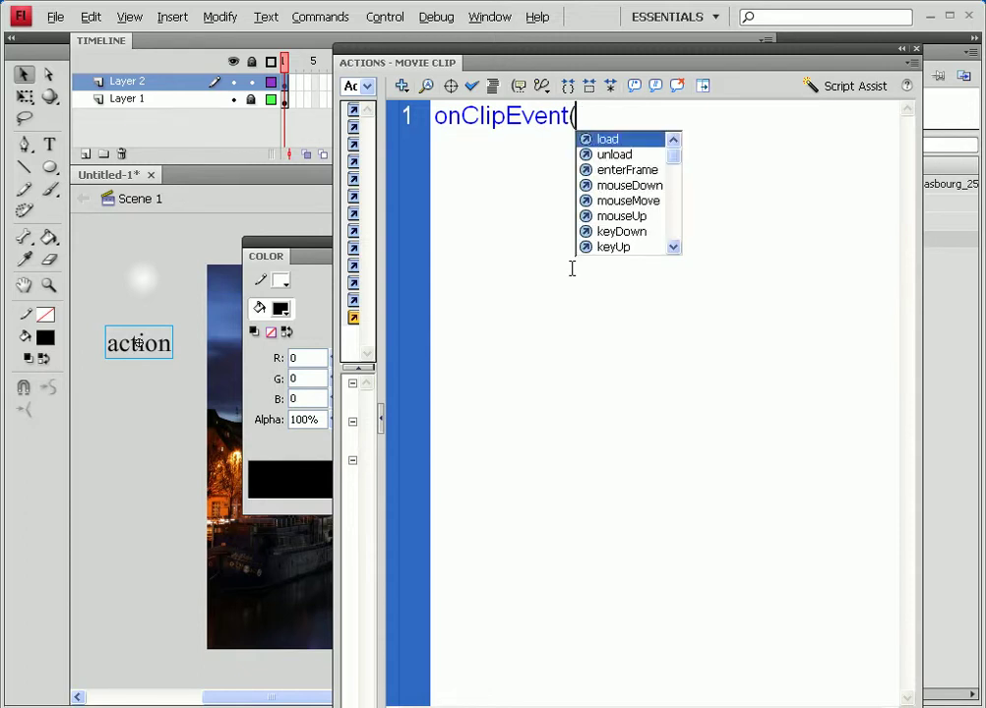
pyautogui.press('Return')
pyautogui.write('){')
pyautogui.press('Return')
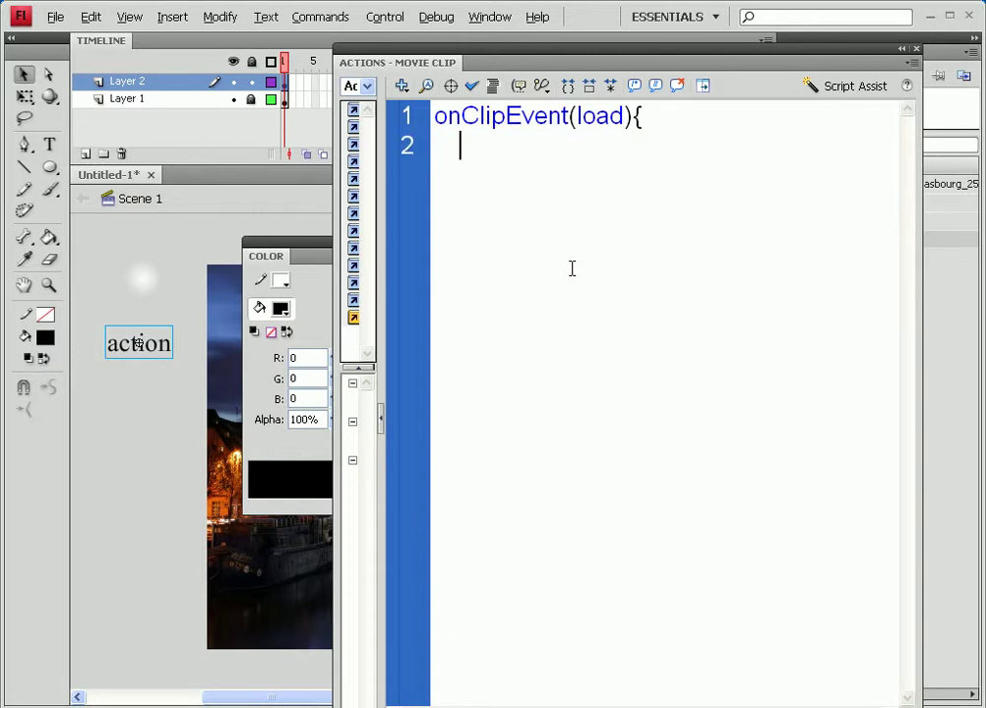
pyautogui.write('i = 0;')
pyautogui.press('Return')
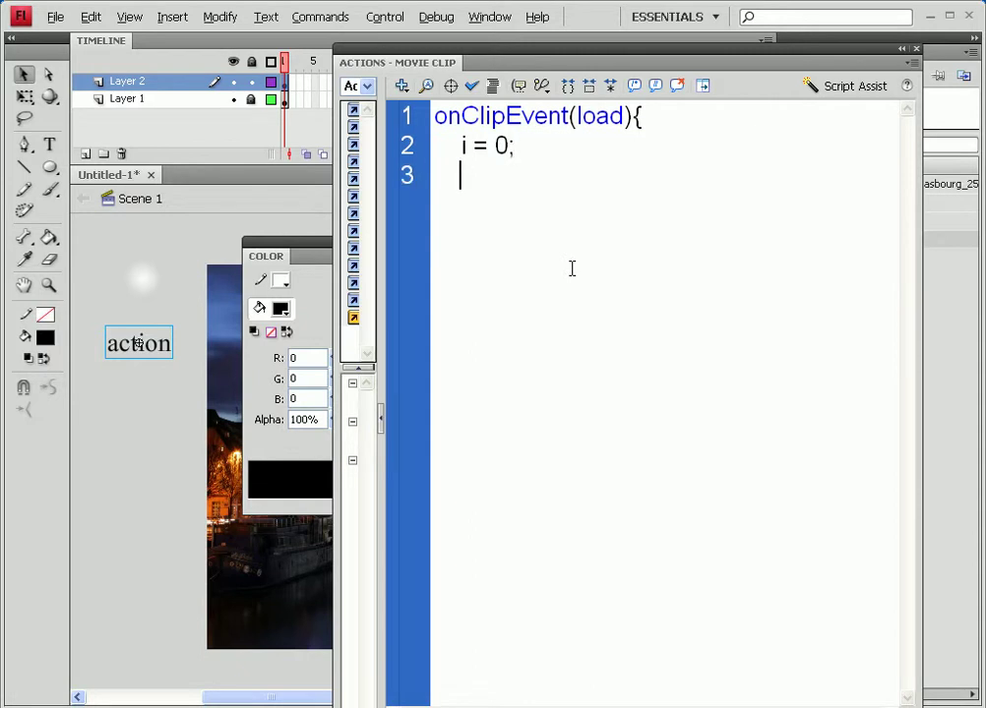
pyautogui.write('}')
pyautogui.press('Return')
# Step: Open an onClipEvent(enterFrame){ handler below the load handler
pyautogui.write('onClipE')
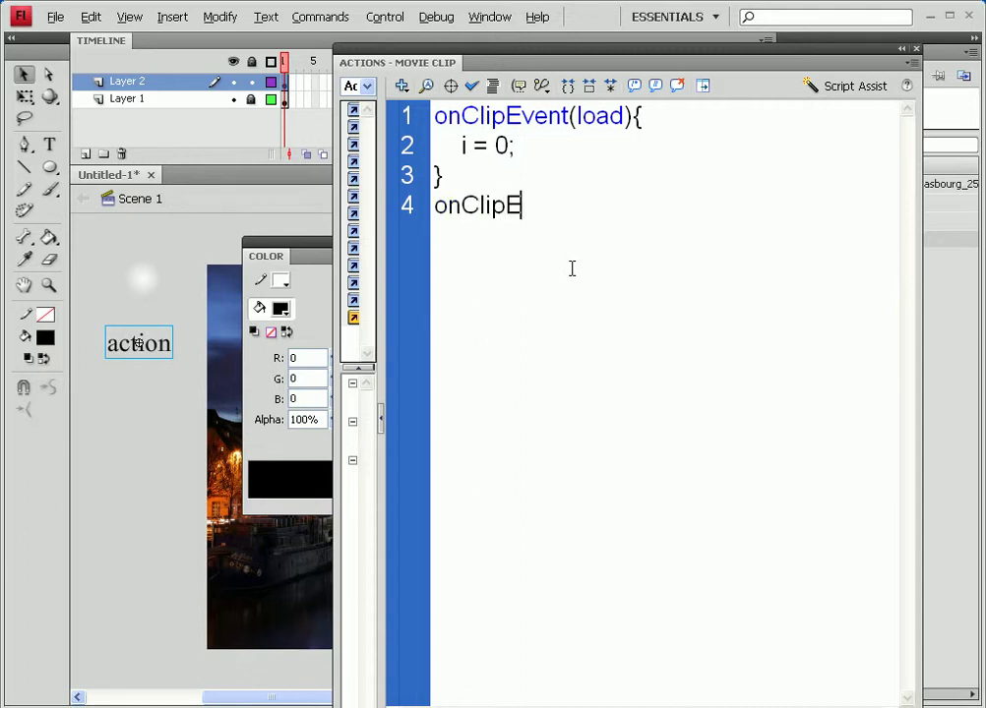
pyautogui.write('vent(')
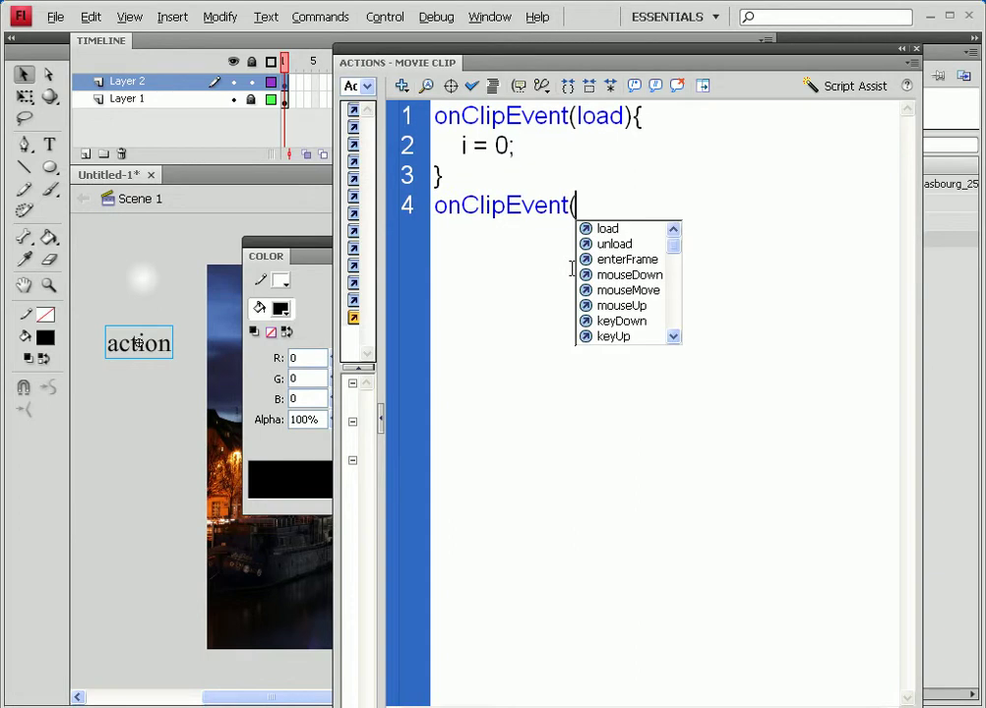
pyautogui.press('Down')
pyautogui.press('Down')
pyautogui.press('Down')
pyautogui.press('Return')
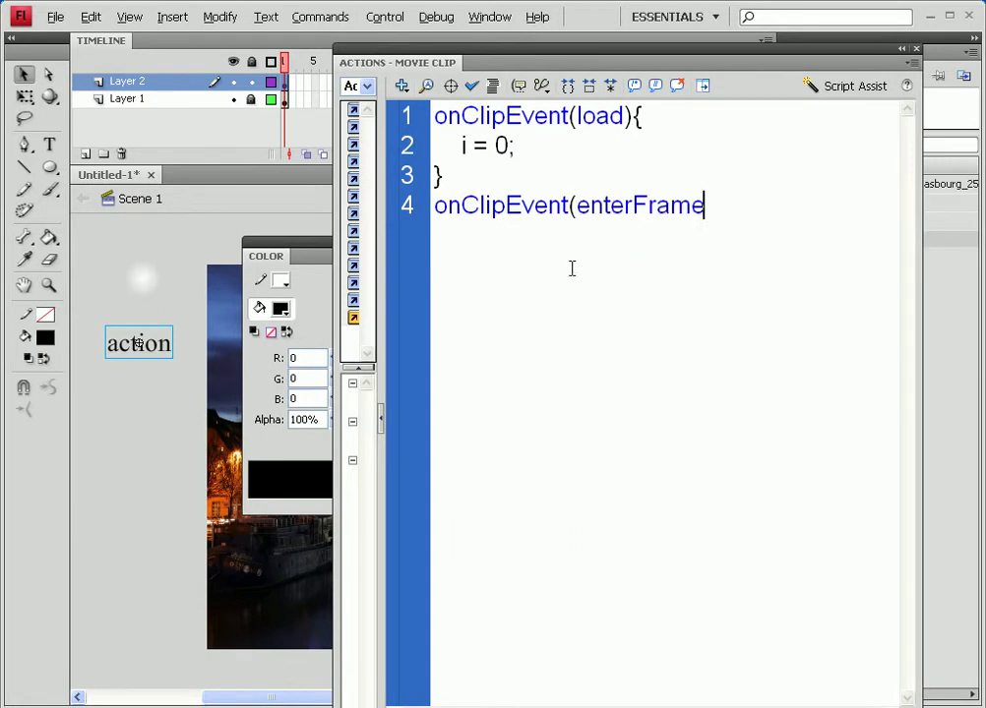
pyautogui.write('){')
pyautogui.press('Return')
pyautogui.write('this.')
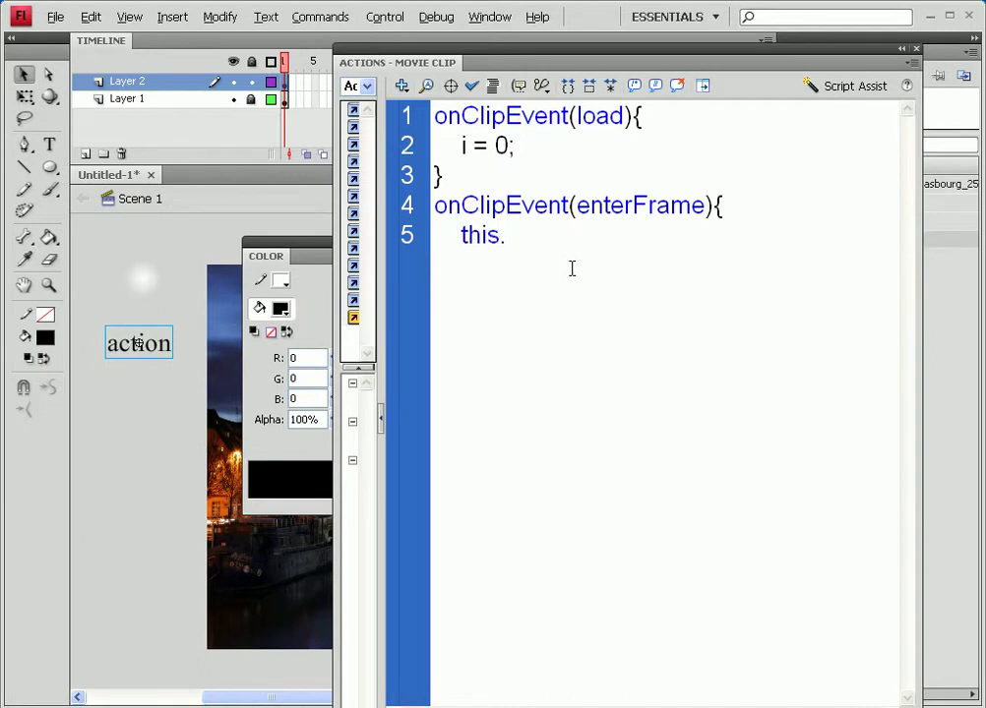
pyautogui.press('BackSpace')
pyautogui.press('BackSpace')
pyautogui.press('BackSpace')
pyautogui.press('BackSpace')
pyautogui.press('BackSpace')
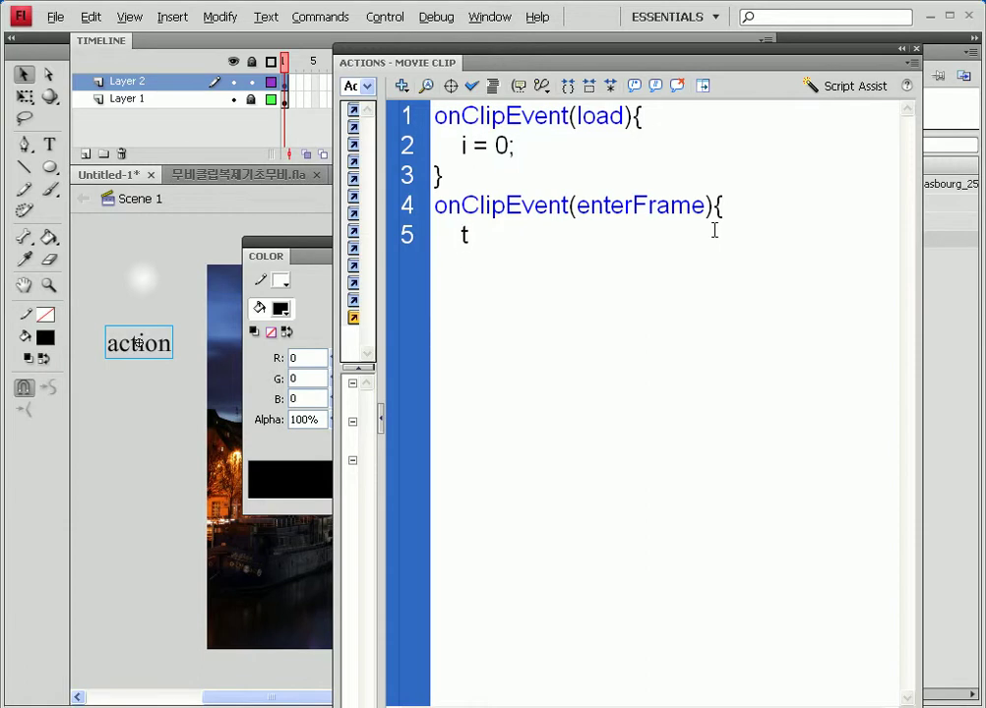
# Step: Add duplicateMovieClip(_root.snow,"snow"+i,i); inside the enterFrame handler, widening the script editor to fit the line
pyautogui.write('dupli')
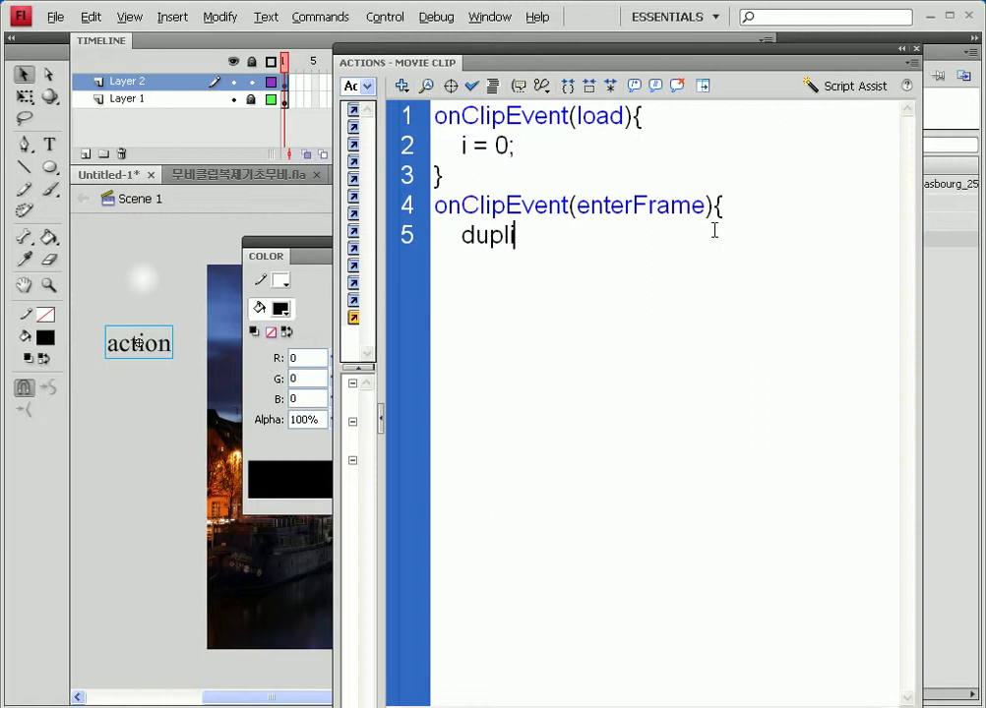
pyautogui.write('cateMovieClip')
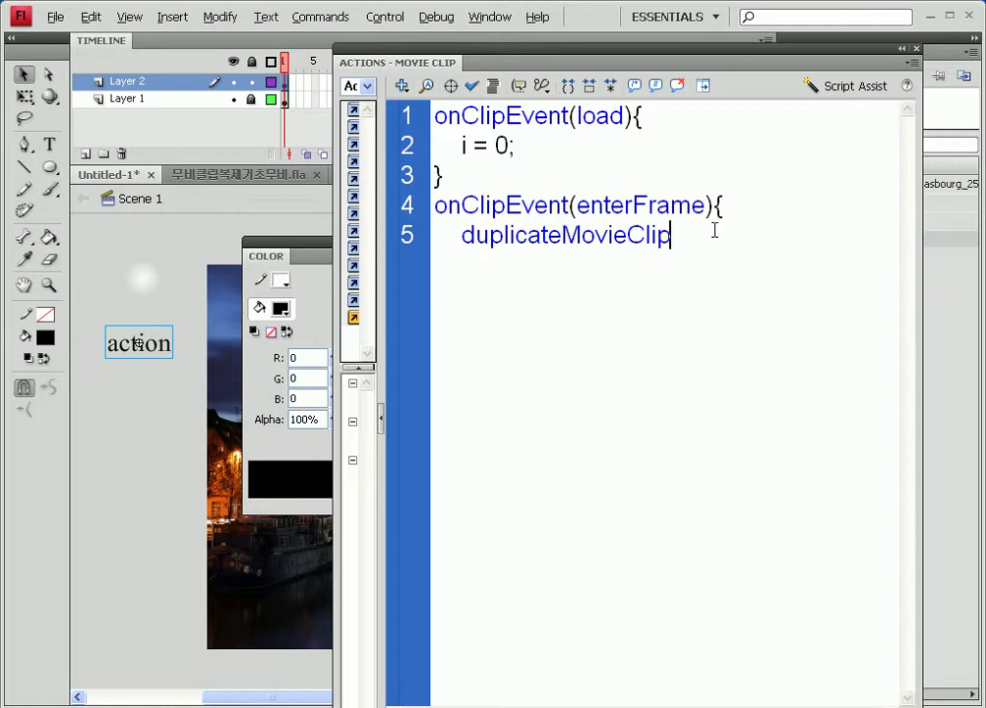
pyautogui.write('(')
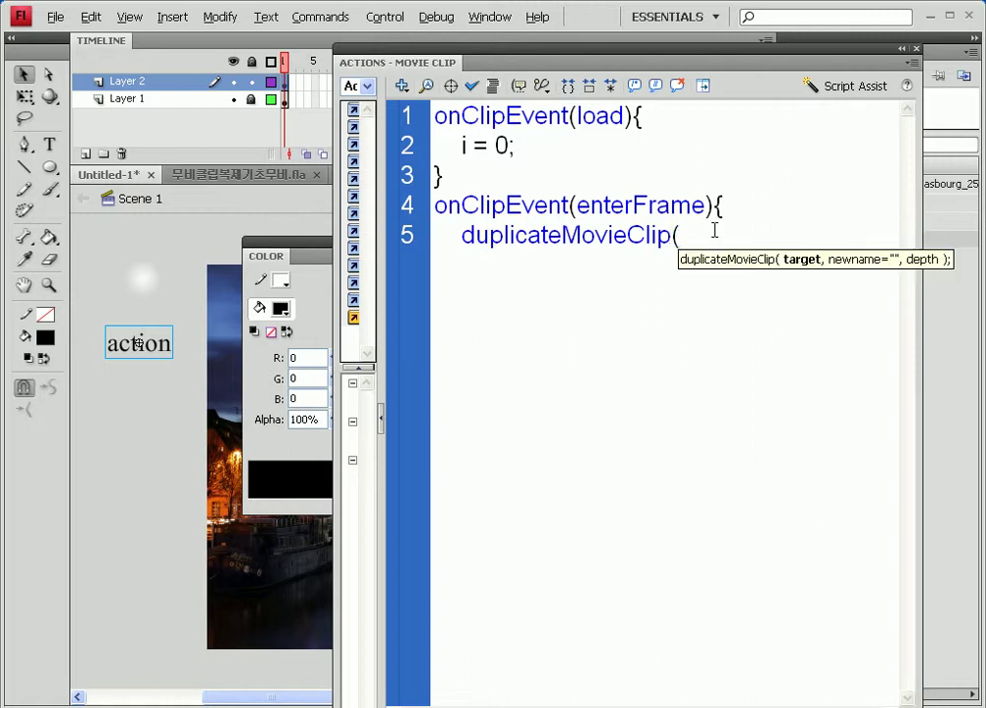
pyautogui.write('_root.')
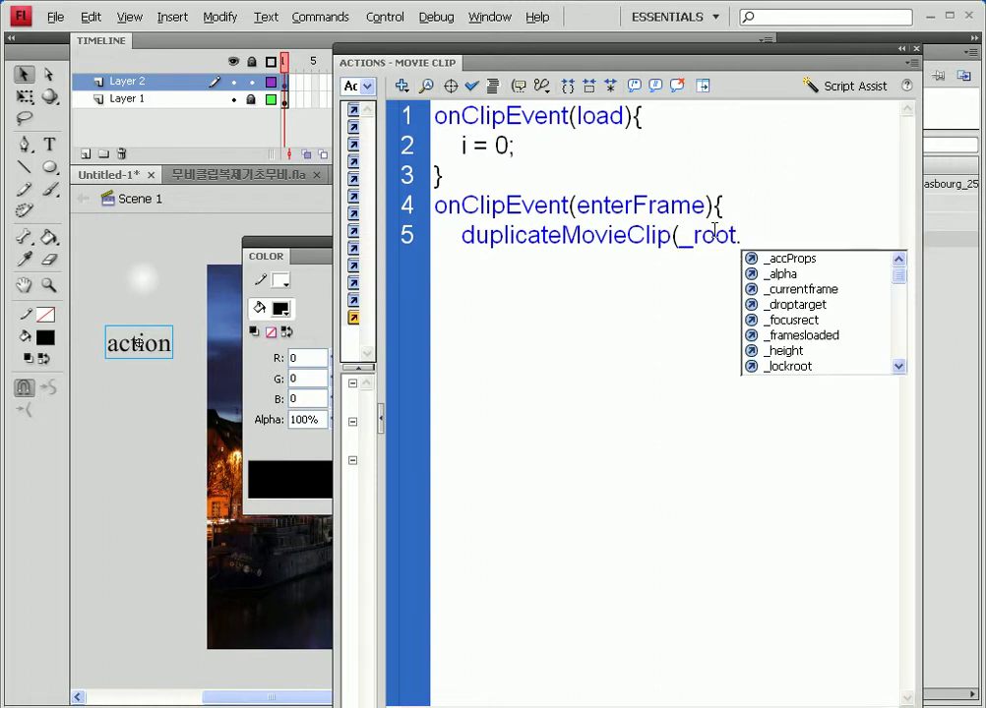
pyautogui.write('snow')
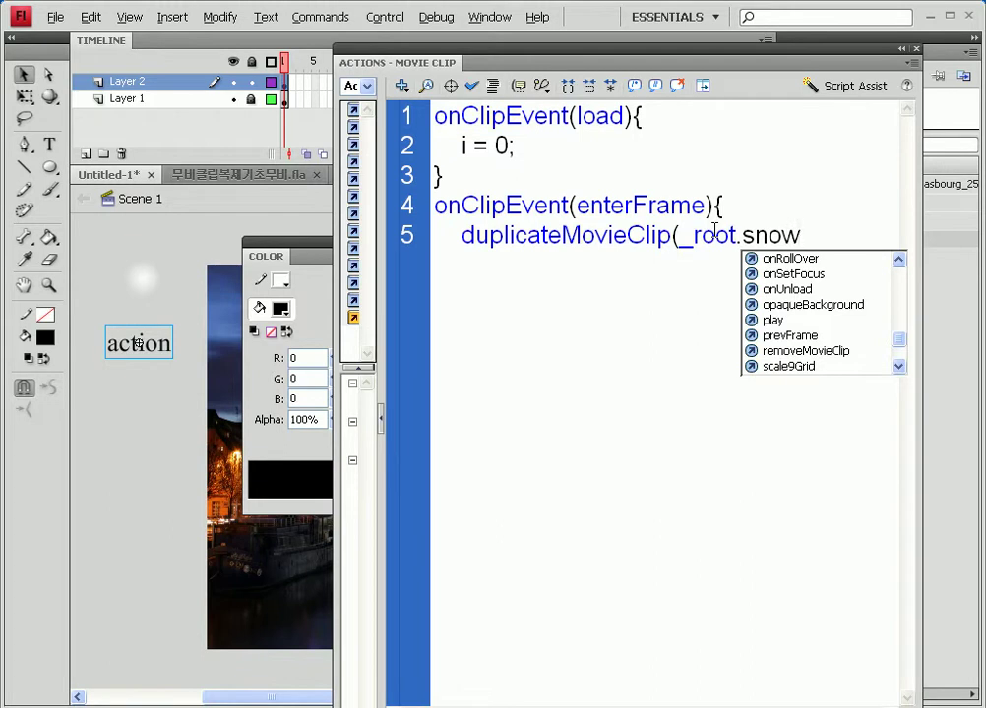
pyautogui.write(',')
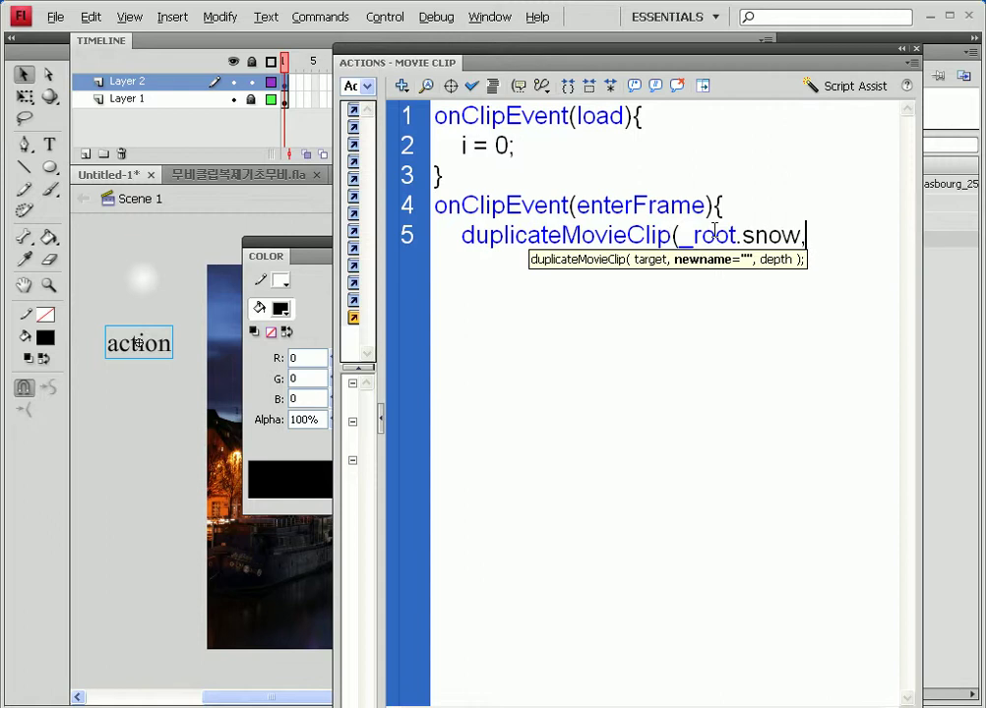
pyautogui.moveTo(334, 226); pyautogui.dragTo(122, 224)
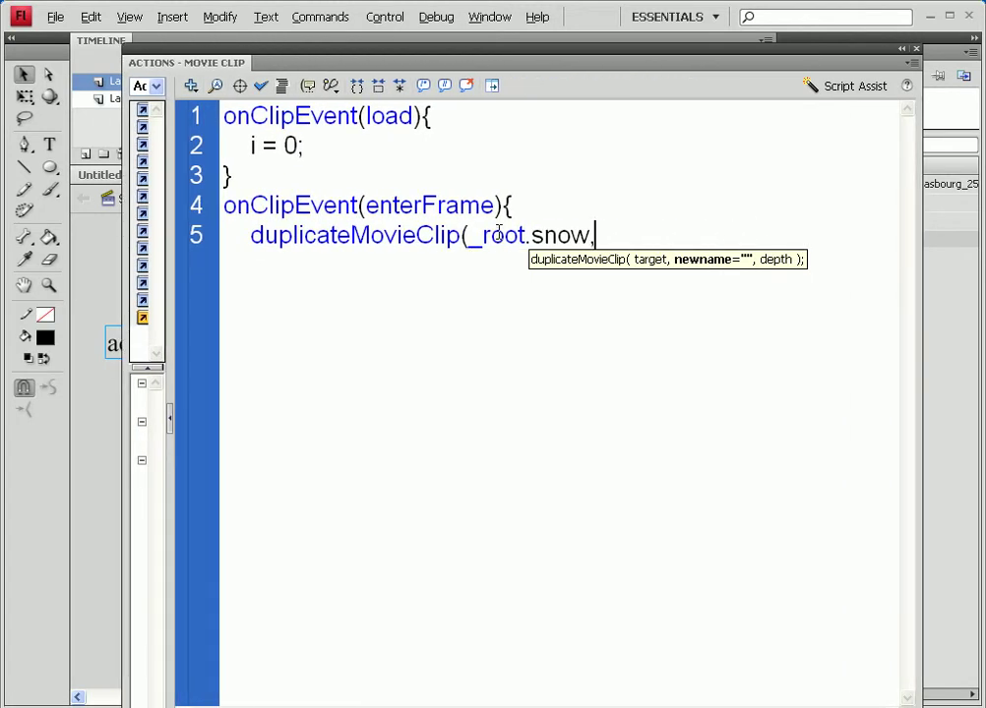
pyautogui.write('"snow')
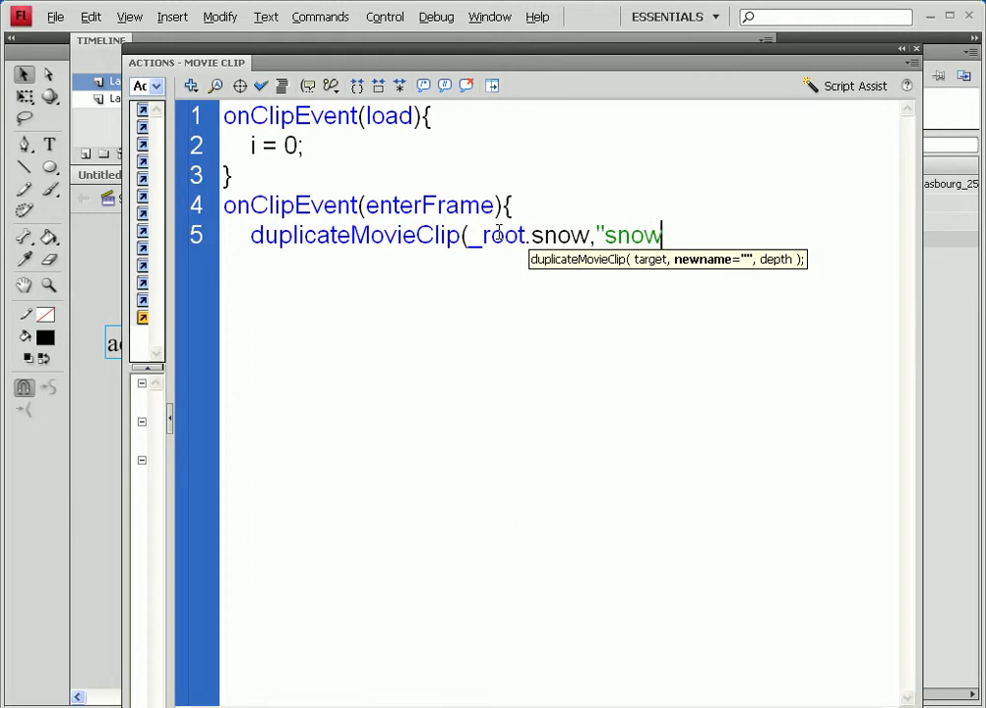
pyautogui.write('"+i,i')
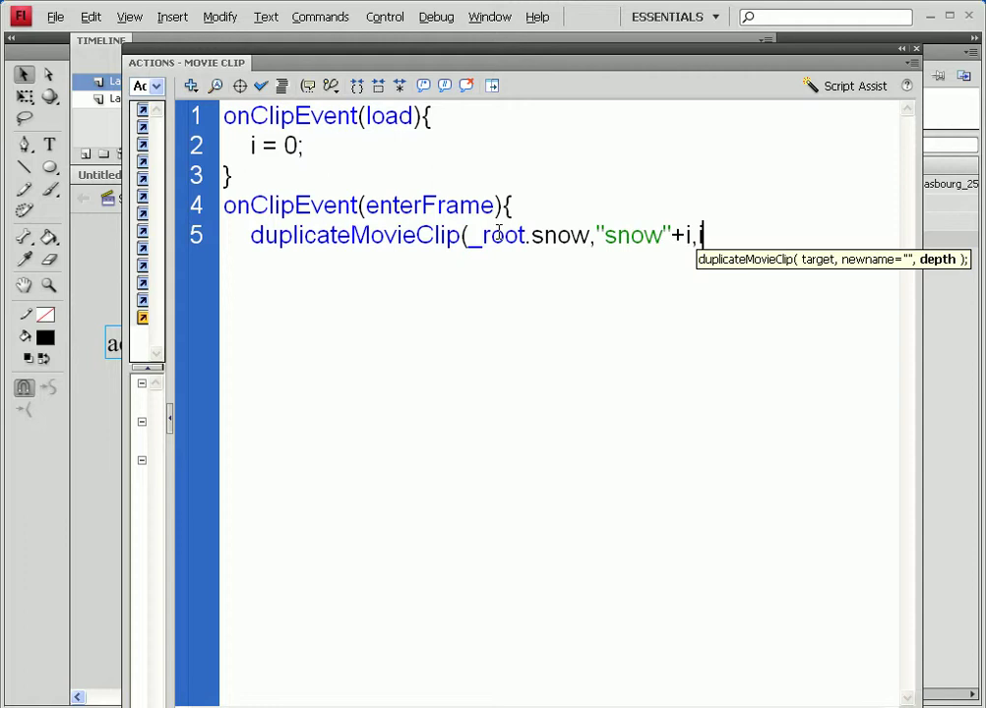
pyautogui.write(');')
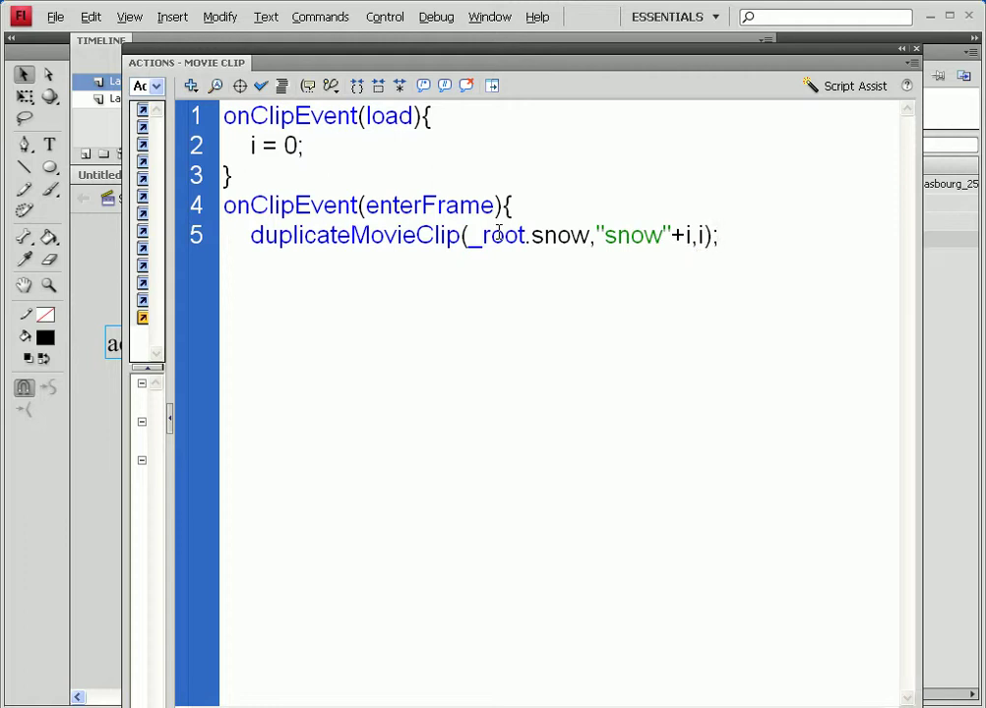
# Step: Add the line _root["snow"+i]._x = random(550); below the duplicateMovieClip call
pyautogui.press('Return')
pyautogui.write('_')
pyautogui.write('root')
pyautogui.write('.')
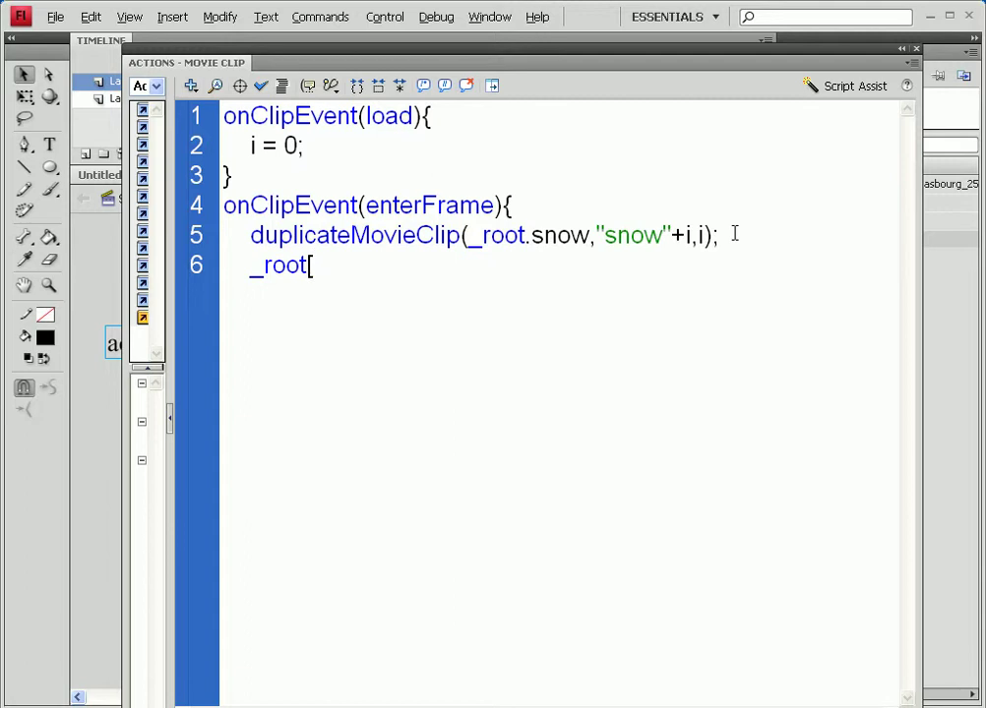
pyautogui.write('["snow"+')
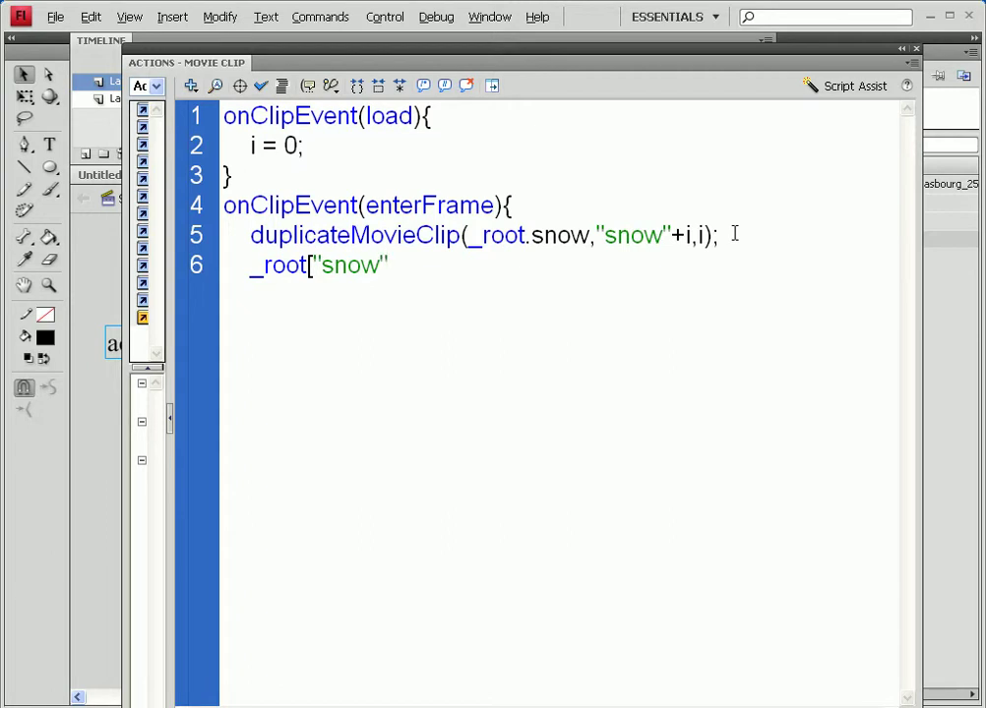
pyautogui.write('i')
pyautogui.write(']')
pyautogui.write(',.')
pyautogui.press('BackSpace')
pyautogui.press('BackSpace')
pyautogui.write('._x = ')
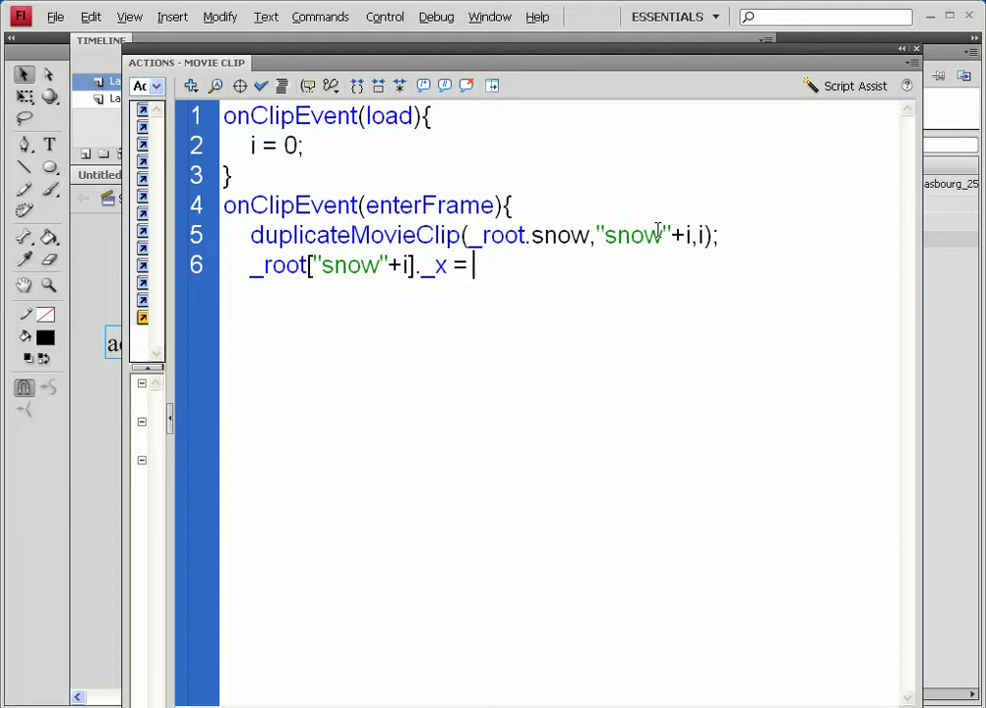
pyautogui.write('random(550')
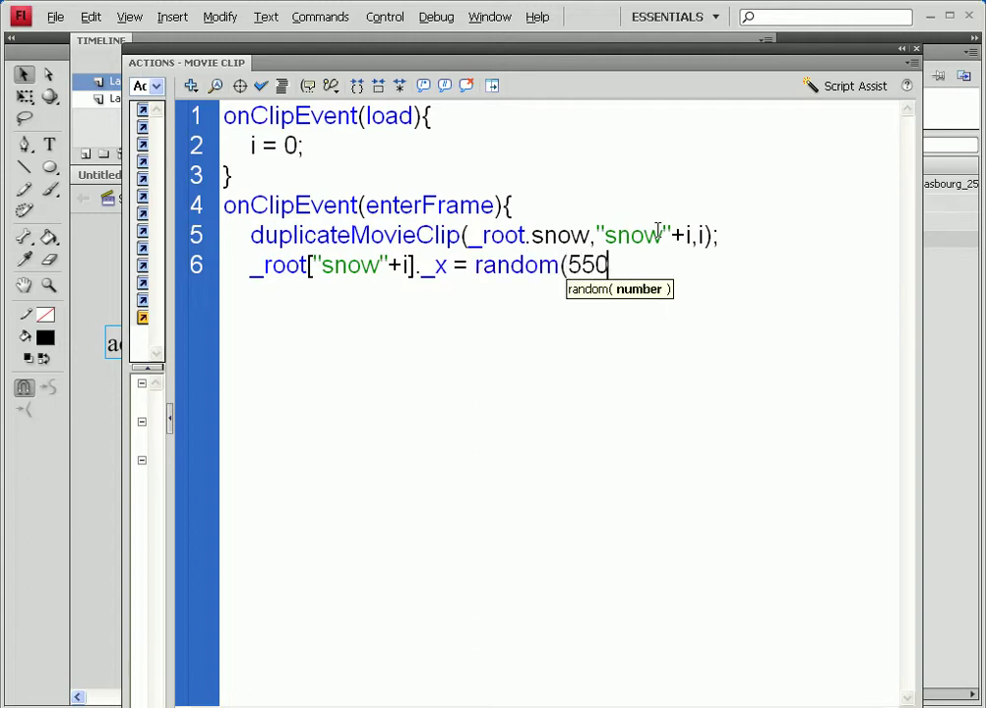
pyautogui.write(');')
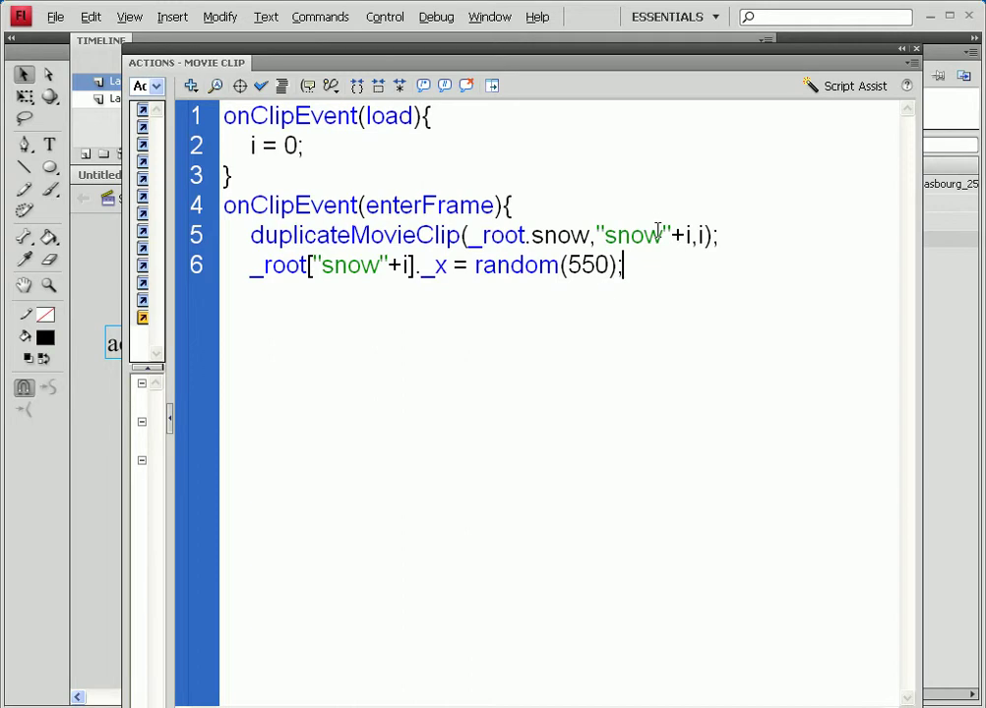
# Step: Add the line _root["snow"+i]._y = random(40); below the _x assignment
pyautogui.press('Return')
pyautogui.write('_root')
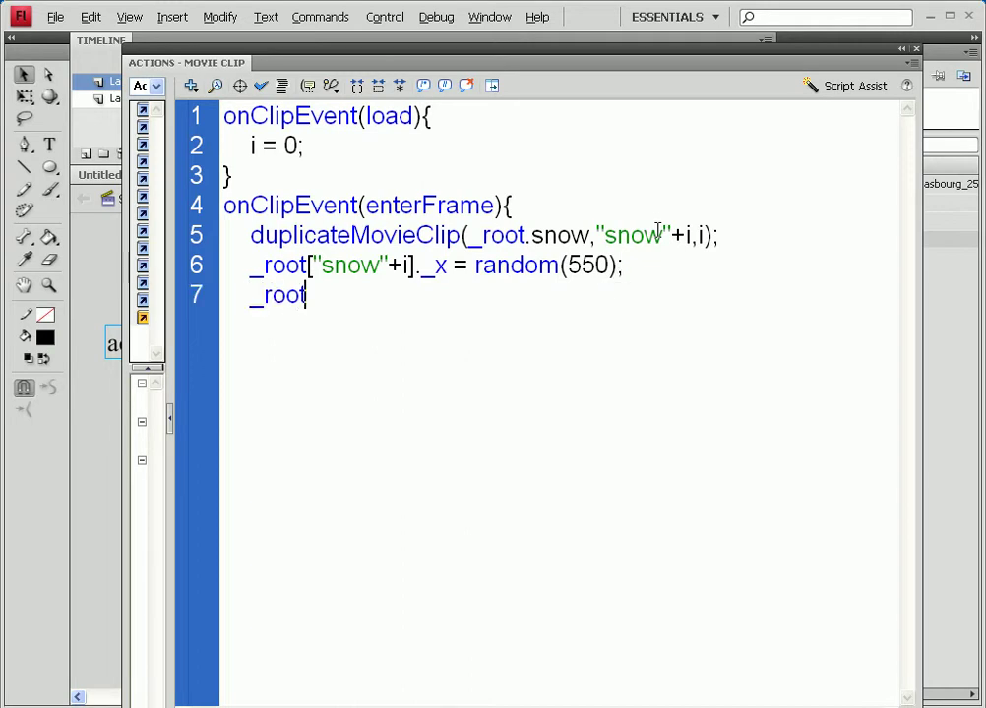
pyautogui.write('["snow"')
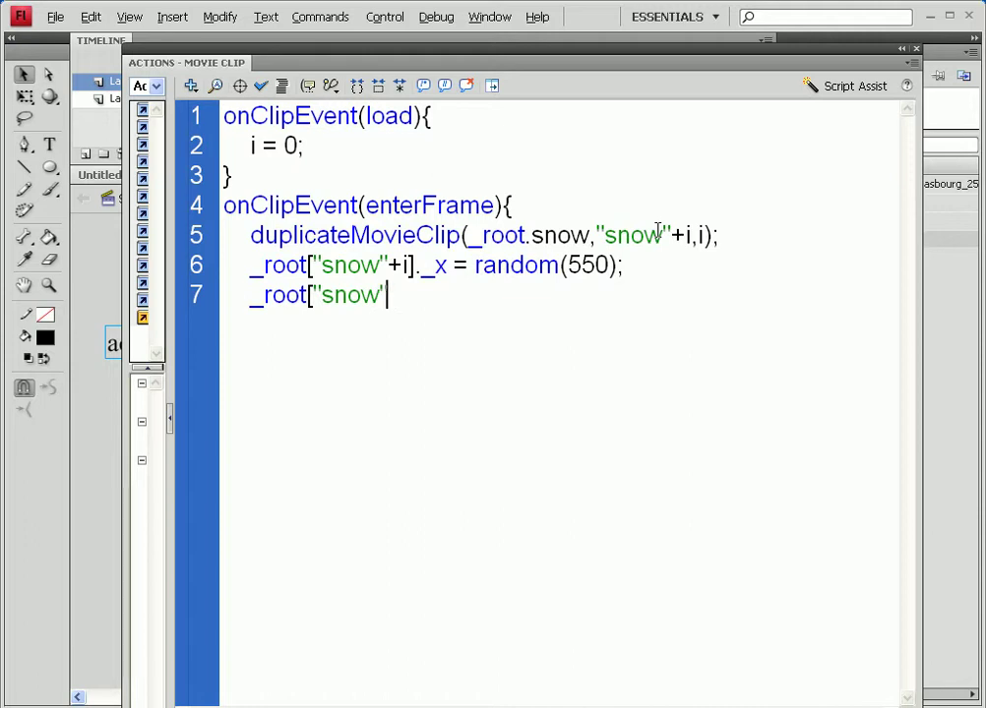
pyautogui.write('+i]._y =')
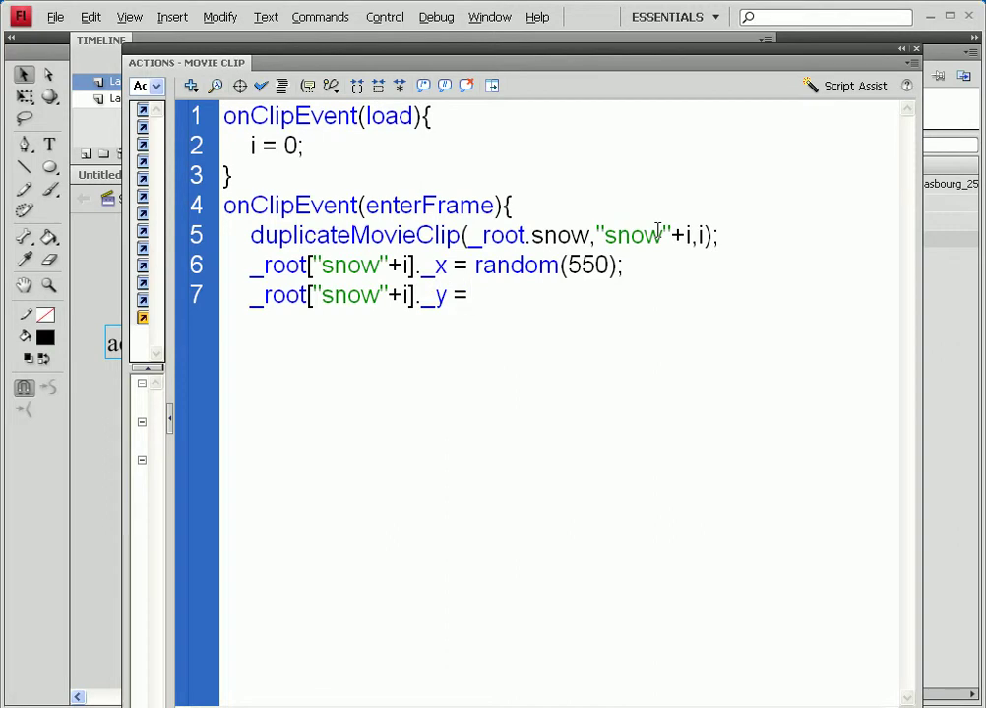
pyautogui.write(' random(')
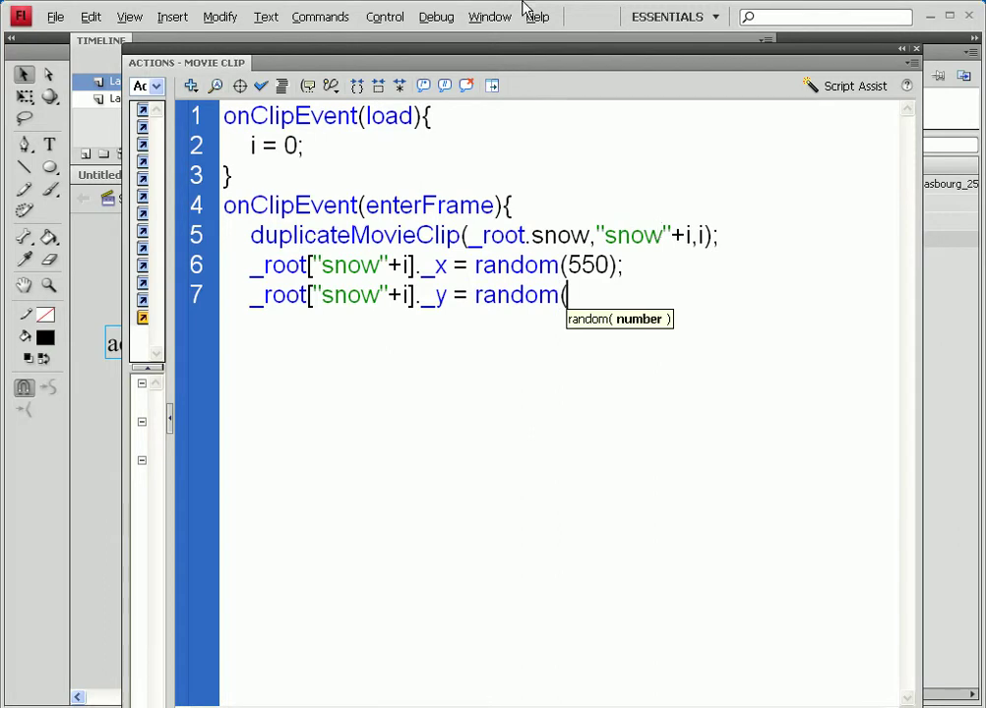
pyautogui.press('F9')
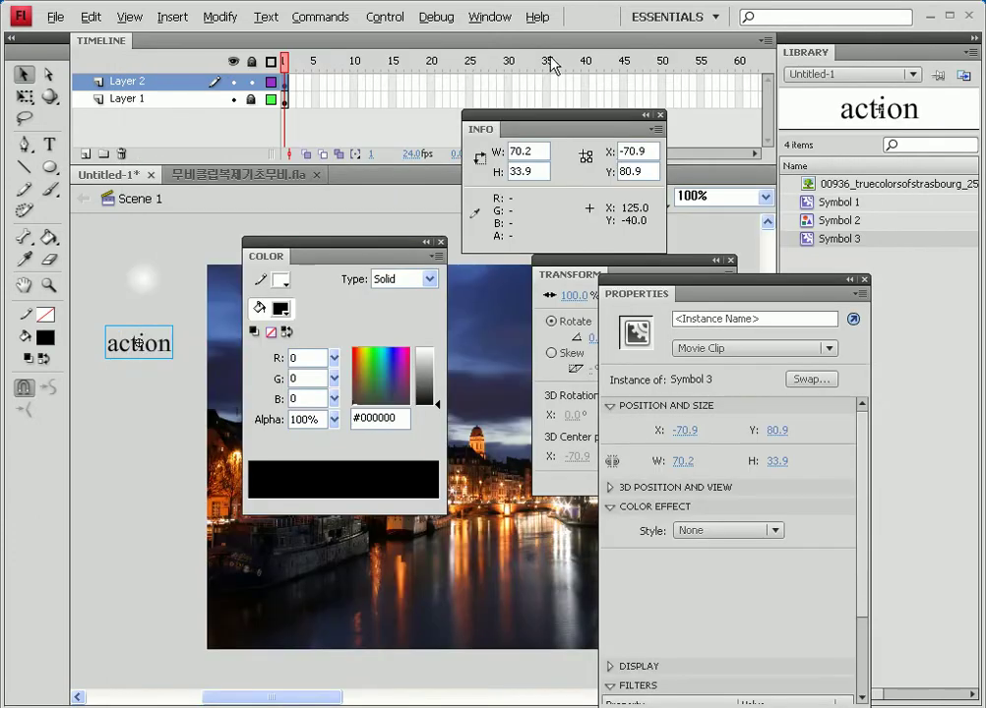
pyautogui.press('F9')
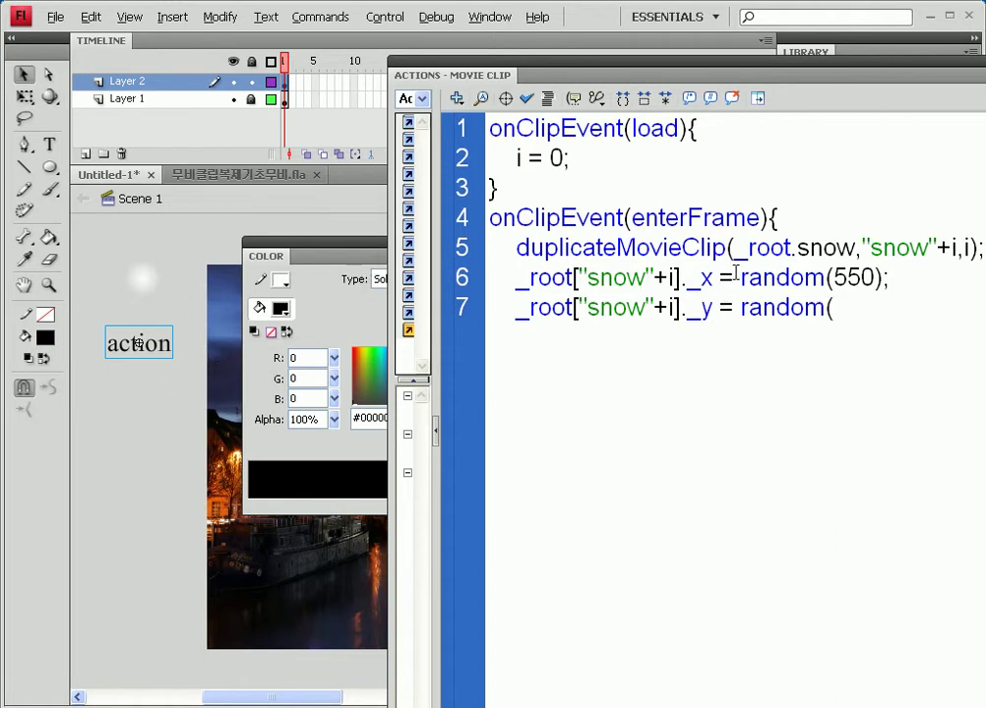
pyautogui.write('40)')
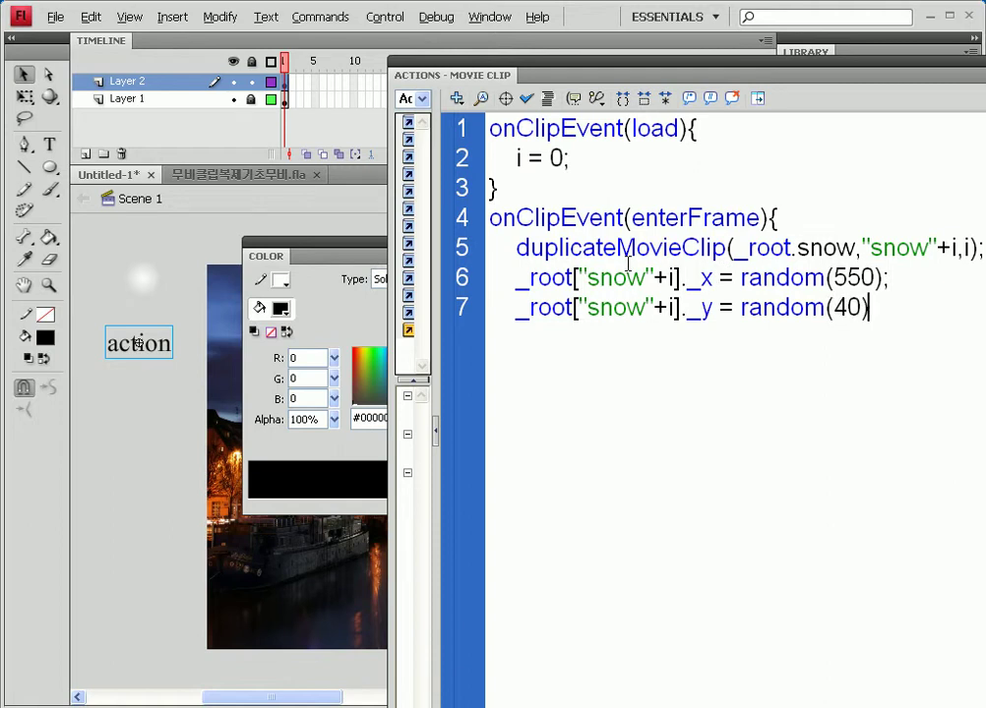
pyautogui.write(';')
# Step: Start a new line below the _y assignment with the property reference _root["snow"+i]._xscale
pyautogui.press('Return')
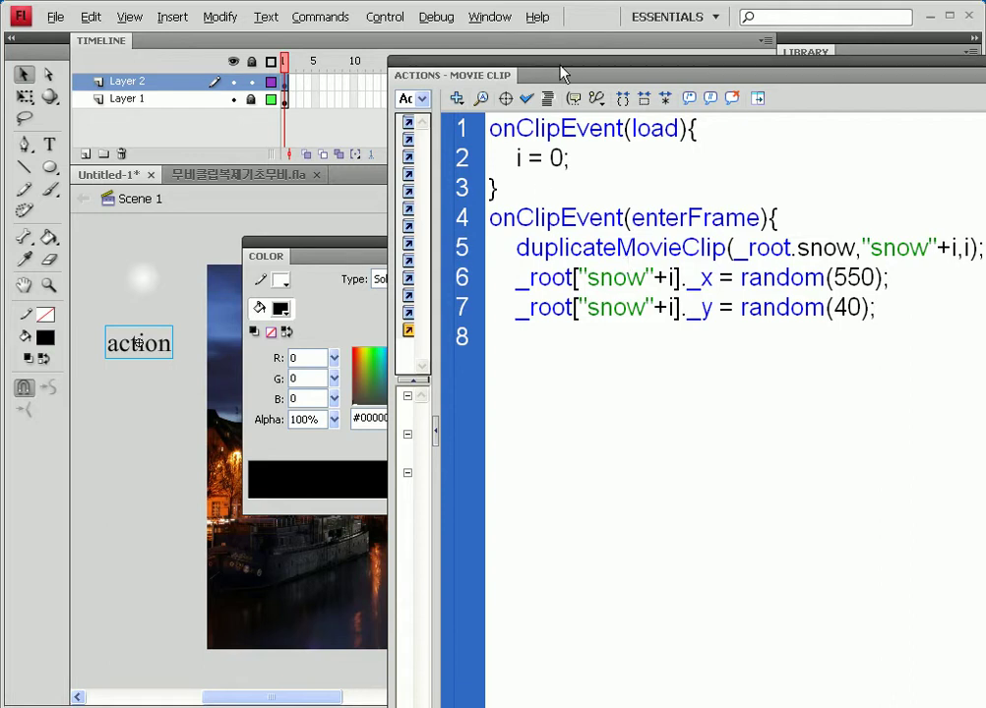
pyautogui.press('F9')
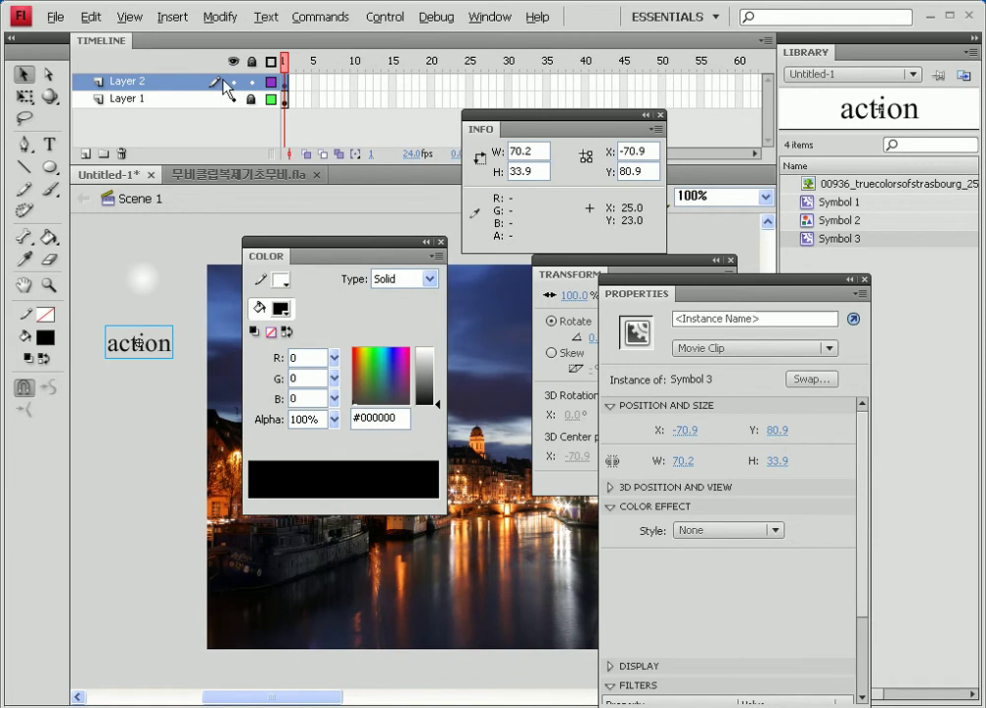
pyautogui.press('F9')
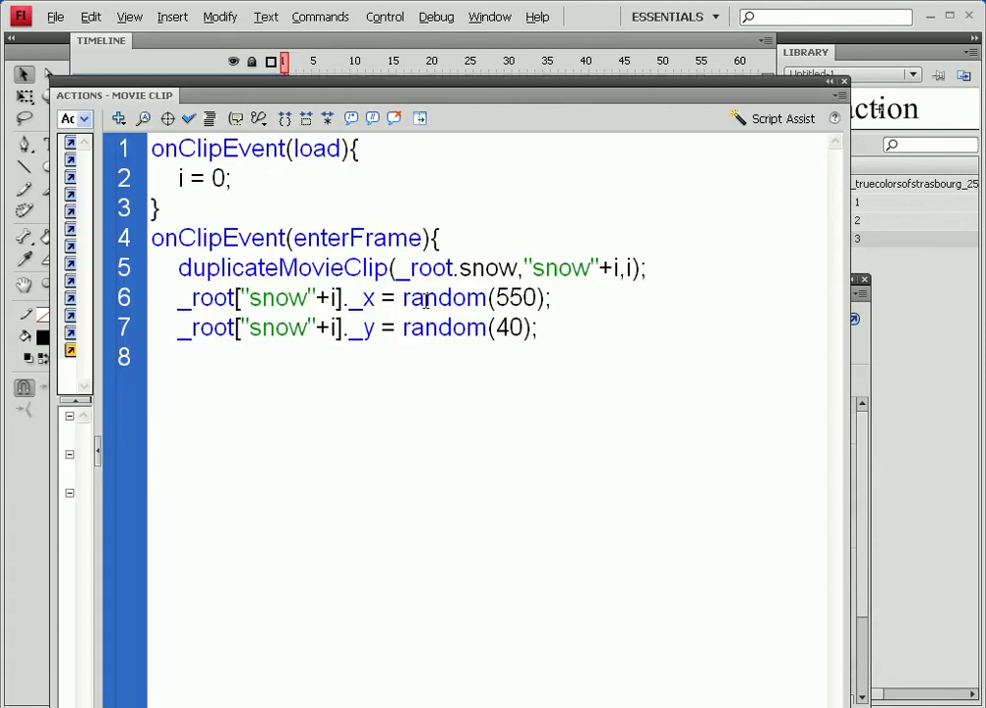
pyautogui.write('_')
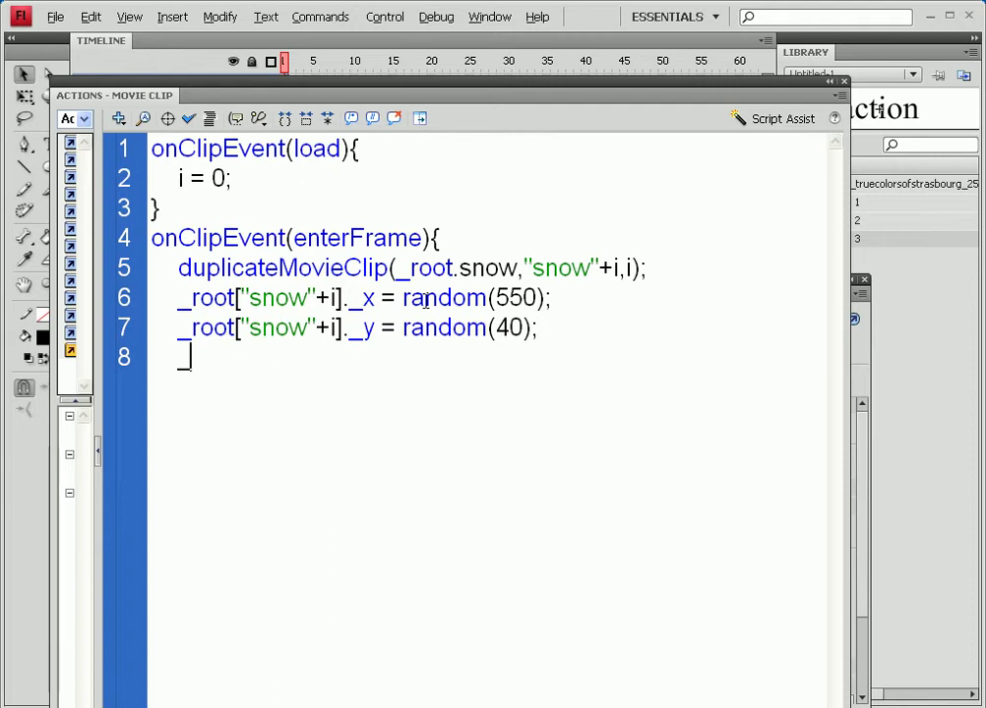
pyautogui.write('rot')
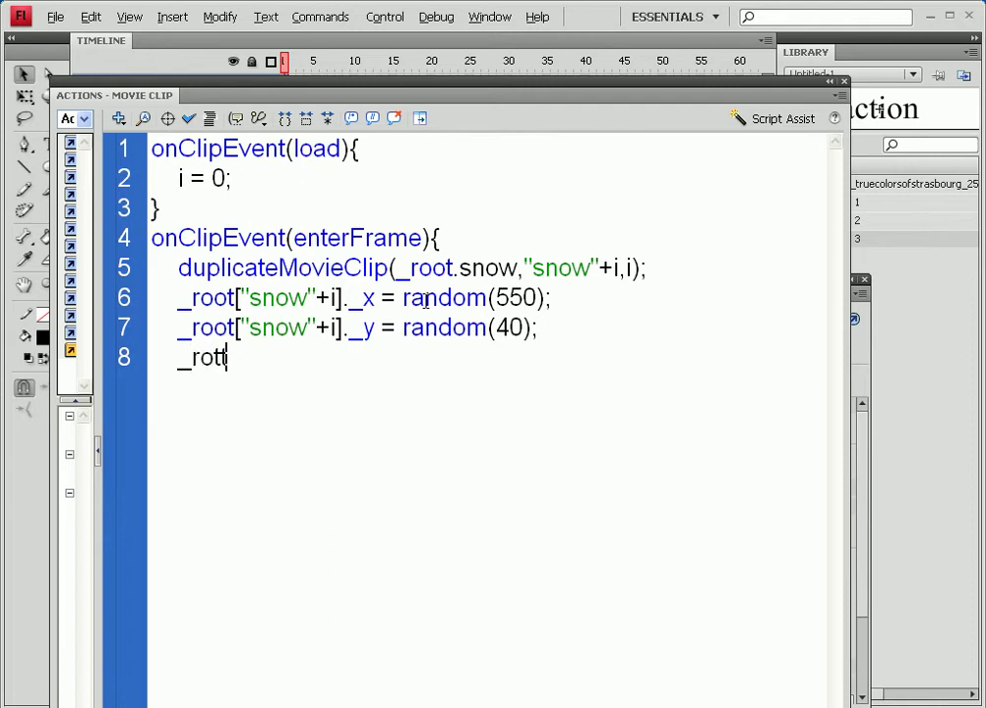
pyautogui.press('BackSpace')
pyautogui.write('ot["sn')
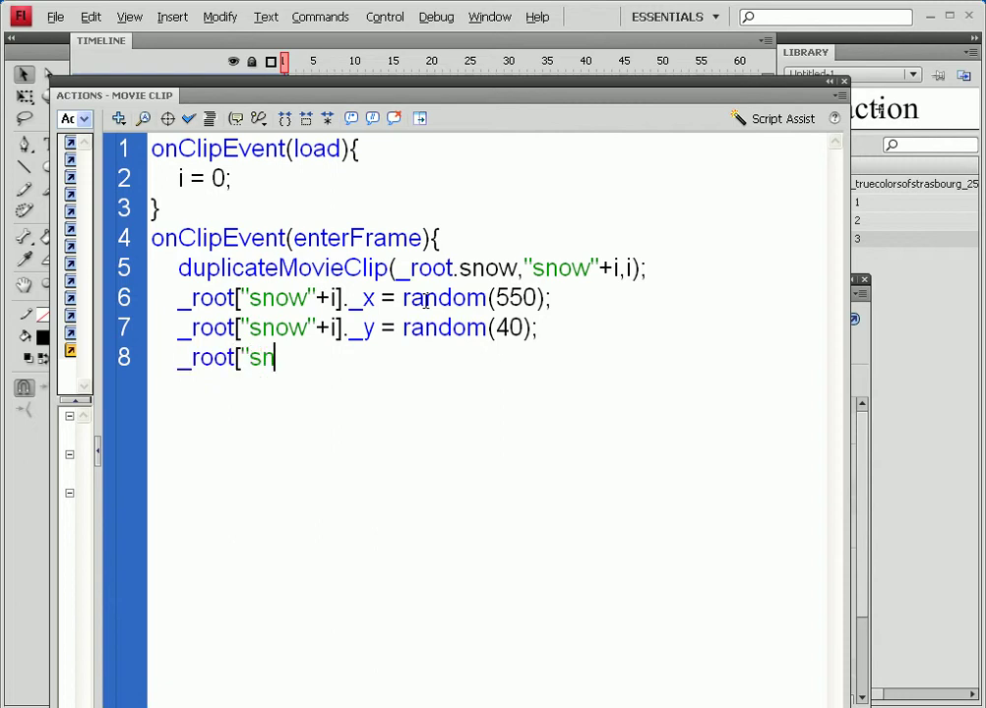
pyautogui.write('ow"+i]')
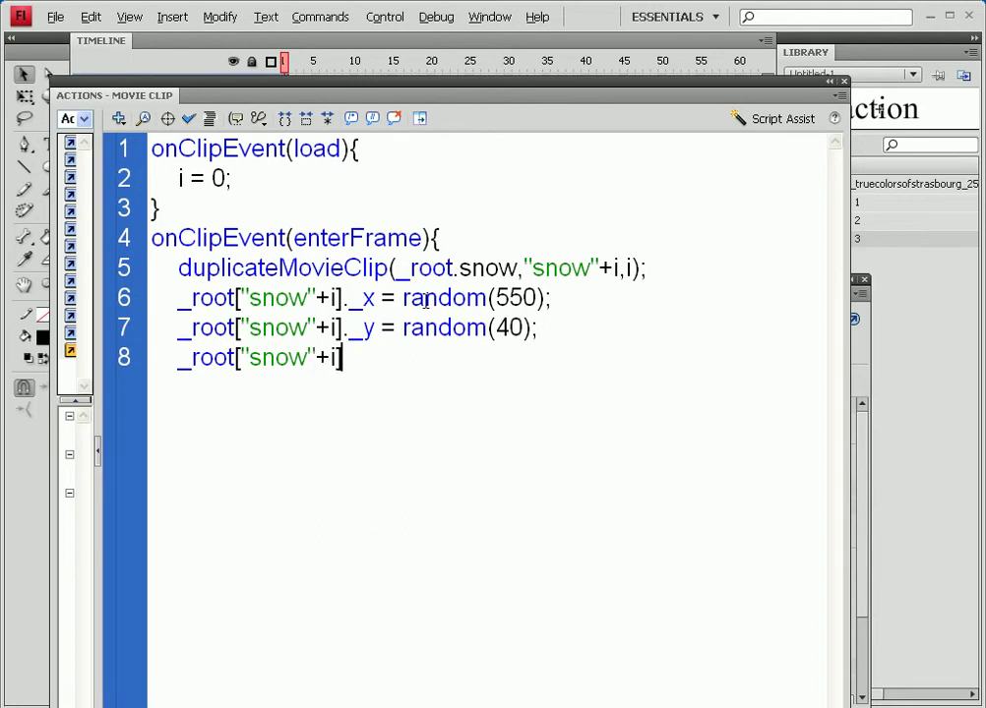
pyautogui.write('._xs')
pyautogui.write('c')
pyautogui.write('alwe')
pyautogui.press('BackSpace')
pyautogui.press('BackSpace')
pyautogui.press('BackSpace')
pyautogui.write('le')
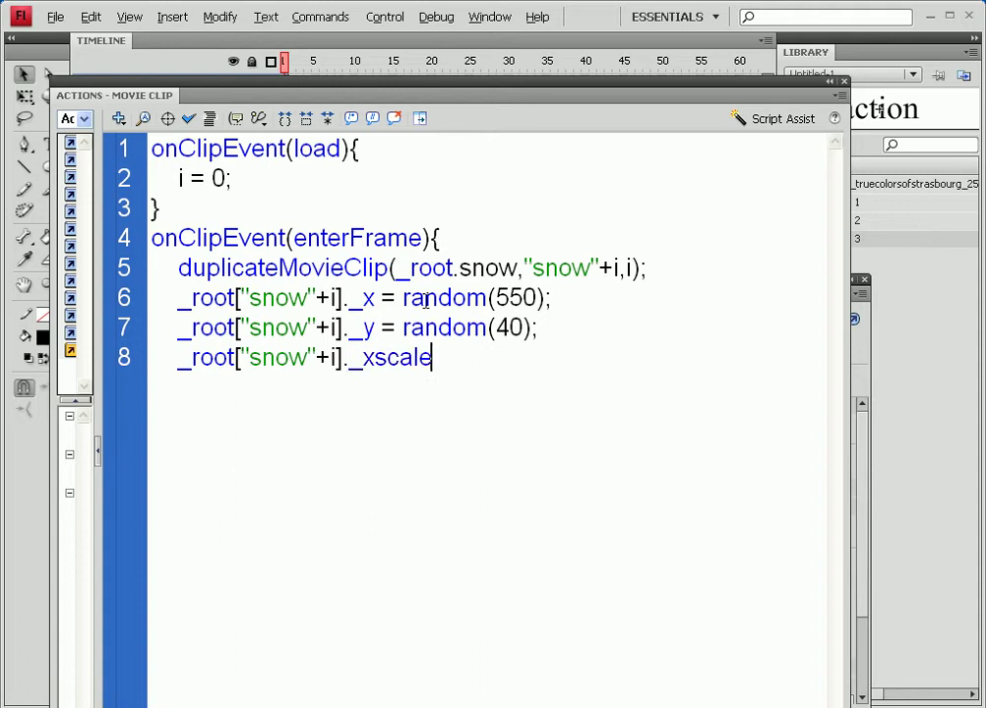
# Step: Continue the _xscale line with = _root.["snow"+i]._yscale = so both scale properties are chained in one assignment
pyautogui.write(' = _root.')
pyautogui.press('Escape')
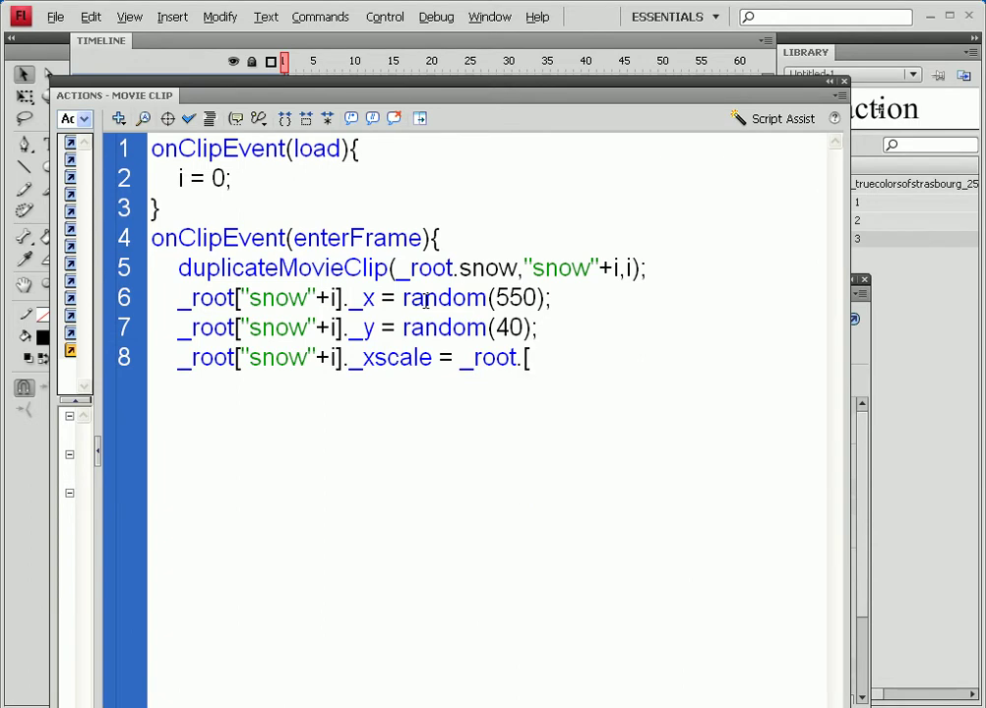
pyautogui.write('["s')
pyautogui.write('now')
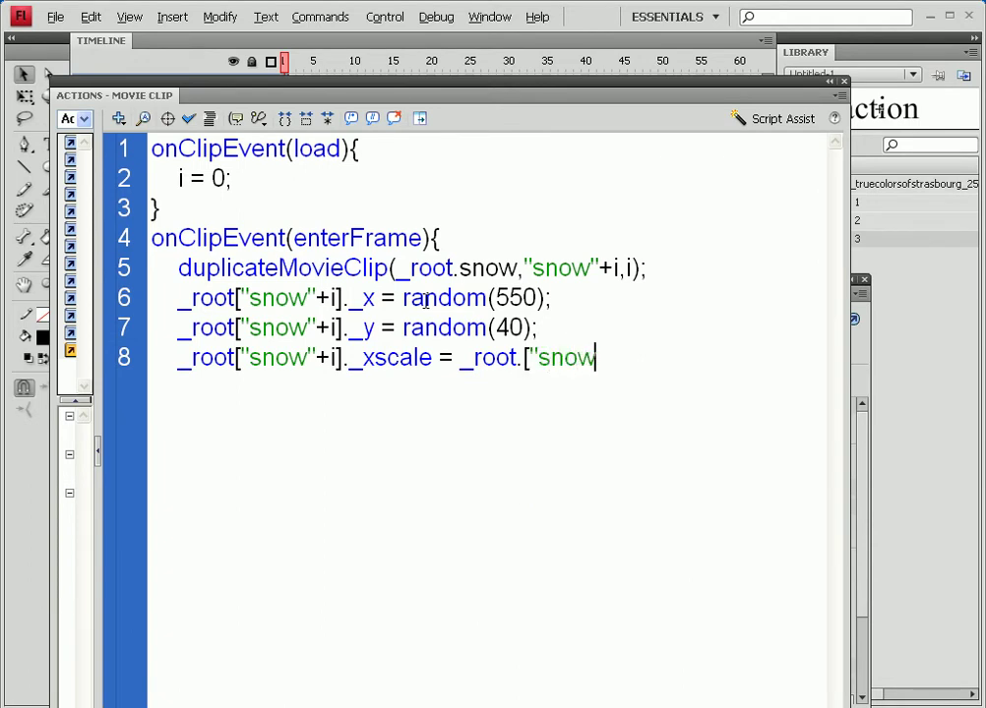
pyautogui.write('"+i]._ysc')
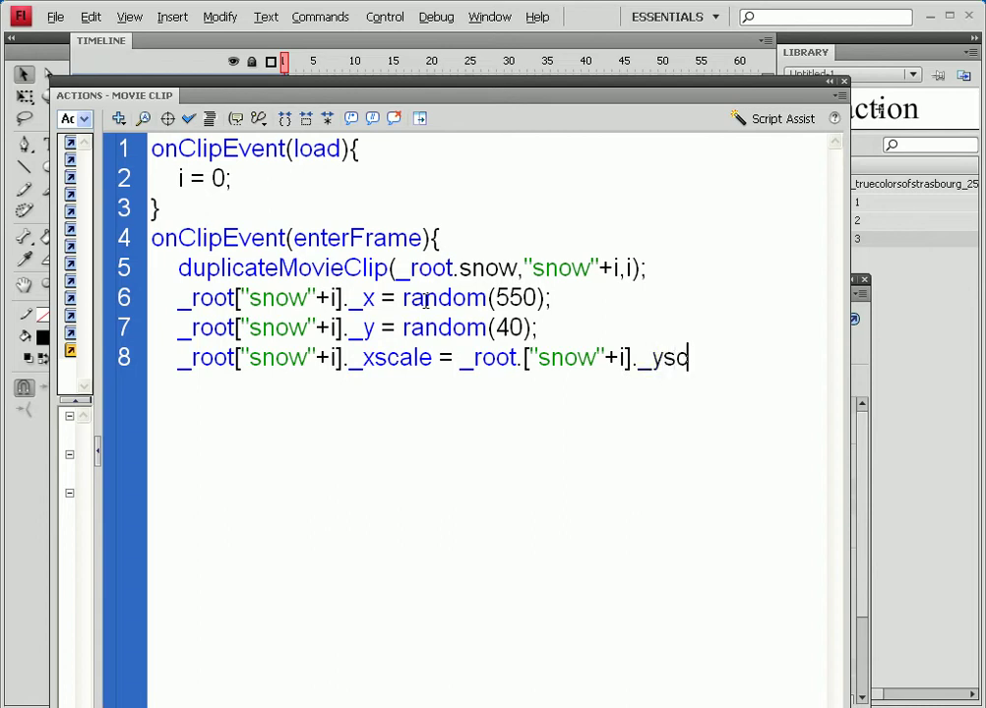
pyautogui.write('ale')
pyautogui.write(' = ')
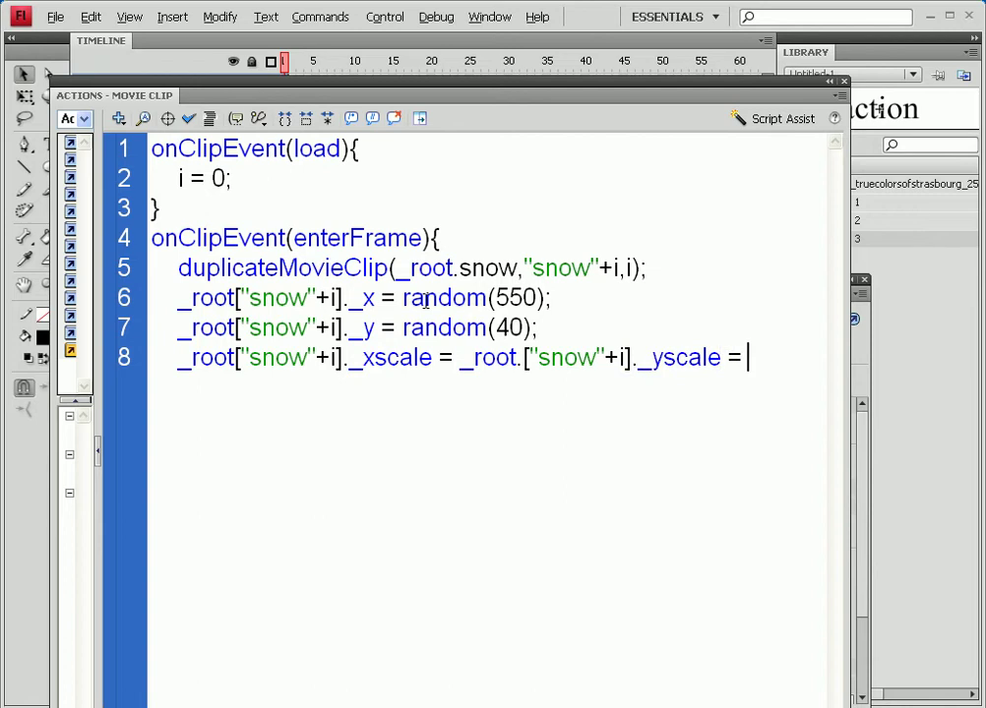
# Step: Finish the chained scale assignment with random(100); and widen the script editor to fit the line
pyautogui.write('random')
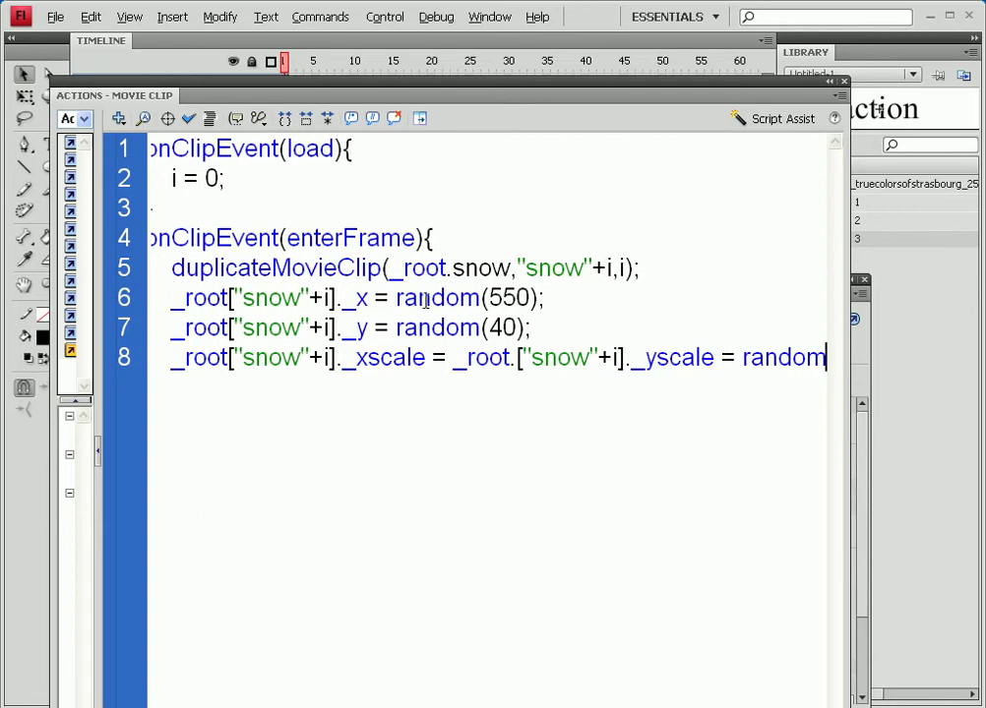
pyautogui.write('(')
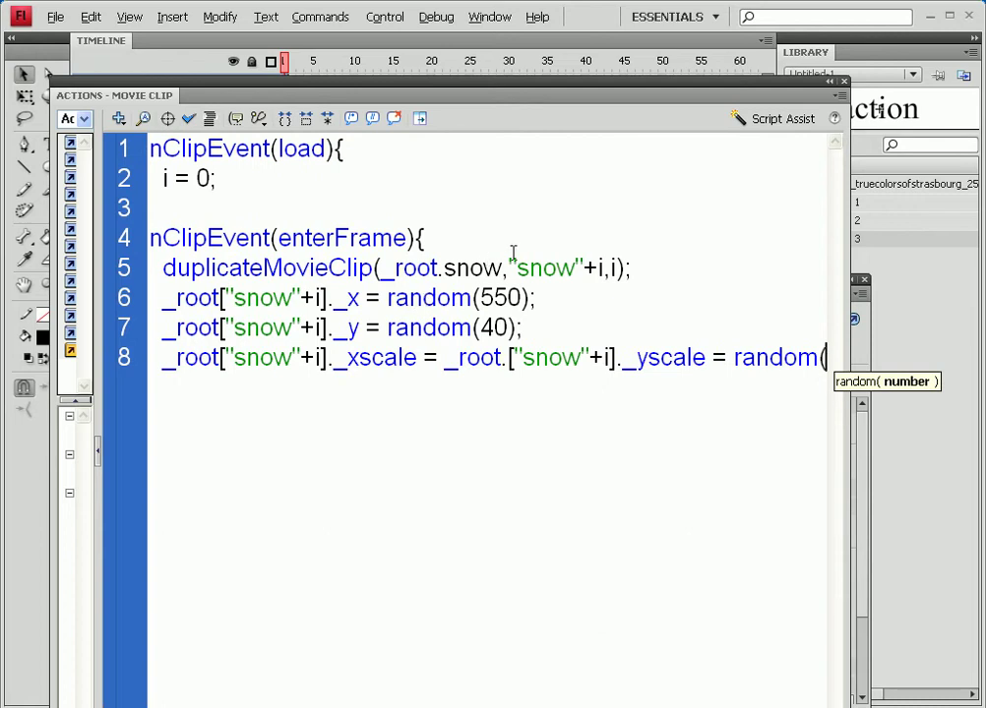
pyautogui.moveTo(848, 300); pyautogui.dragTo(979, 300)
pyautogui.write('10')
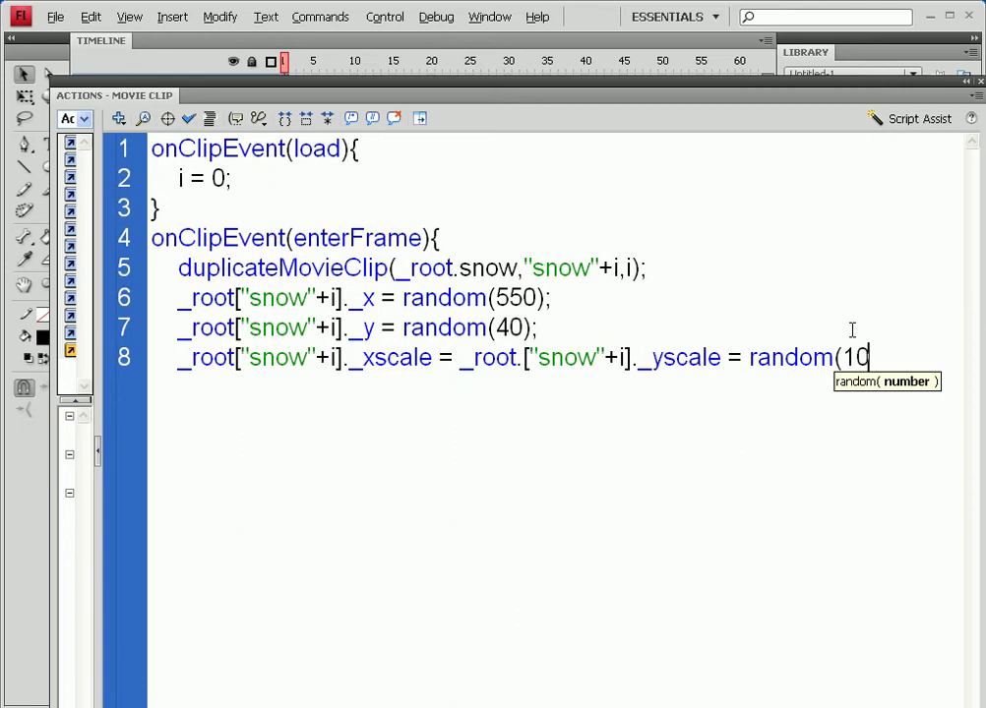
pyautogui.write('0)')
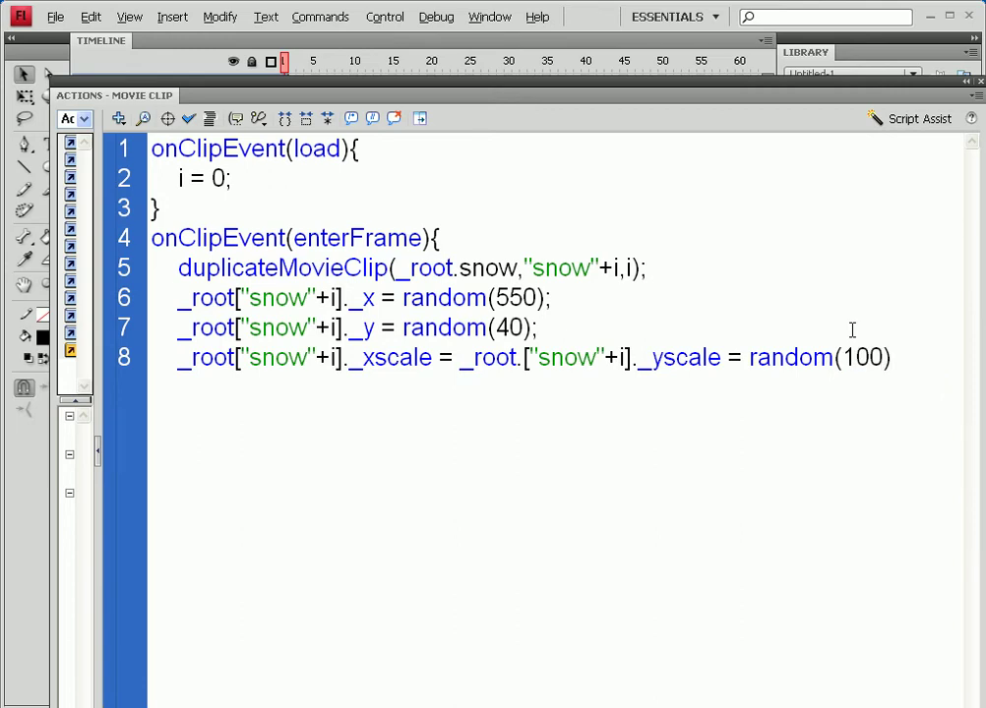
pyautogui.write(';')
# Step: Add the line _root["snow"+i]._alpha = random(100); below the scale assignment
pyautogui.press('Return')
pyautogui.write('_root.')
pyautogui.press('BackSpace')
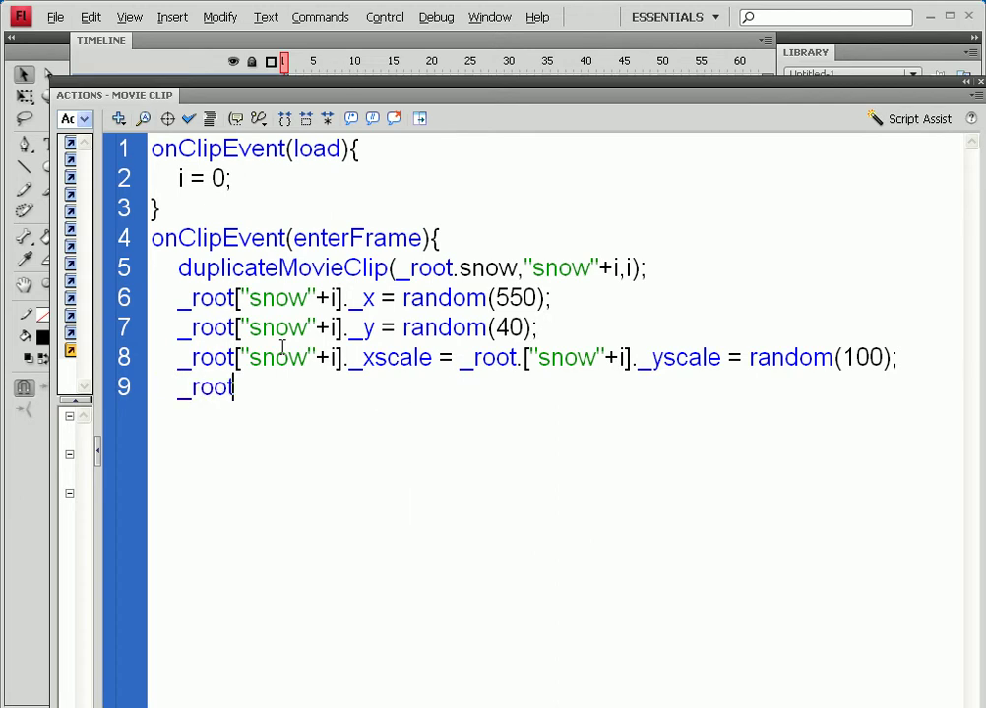
pyautogui.write('["snow')
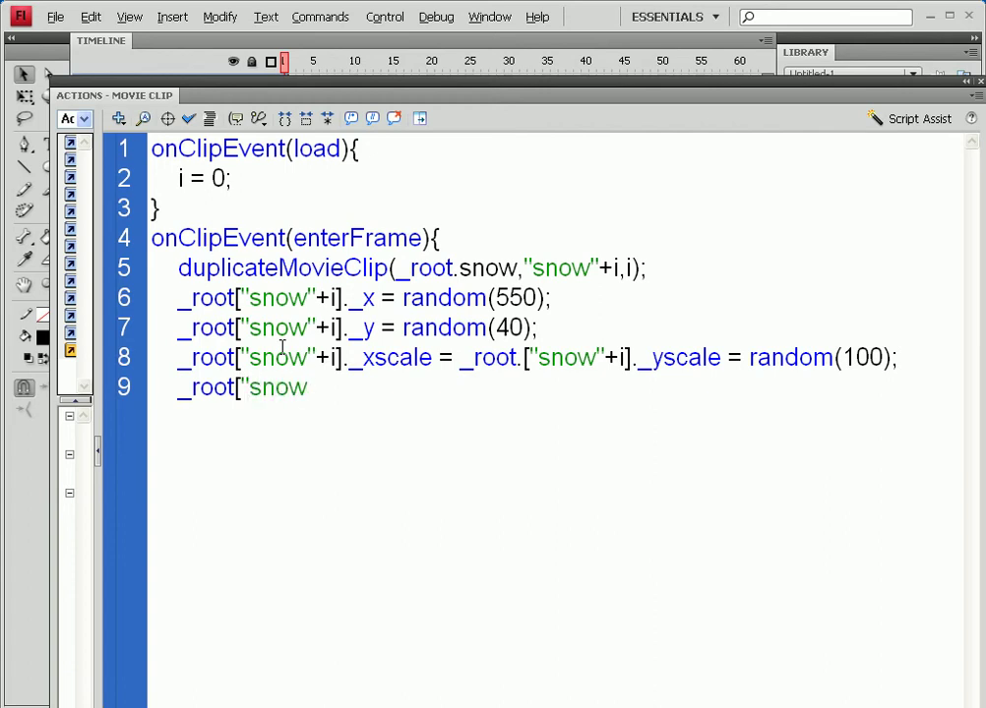
pyautogui.write('"')
pyautogui.write('+i]._alp')
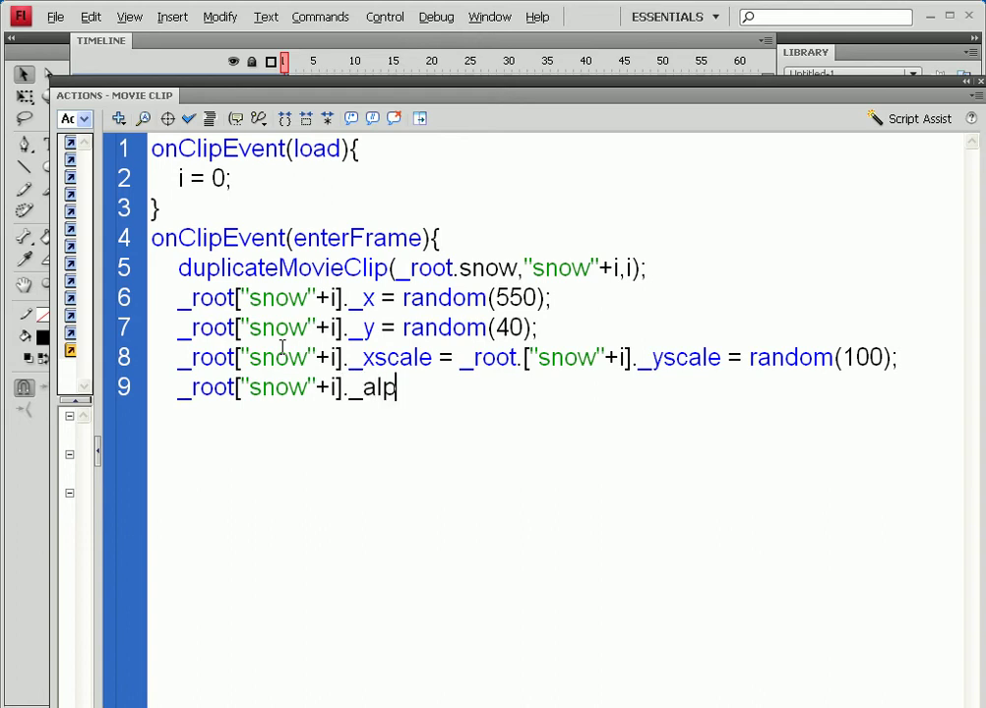
pyautogui.write('ha =ro')
pyautogui.press('BackSpace')
pyautogui.write('anm')
pyautogui.press('BackSpace')
pyautogui.write('dom(')
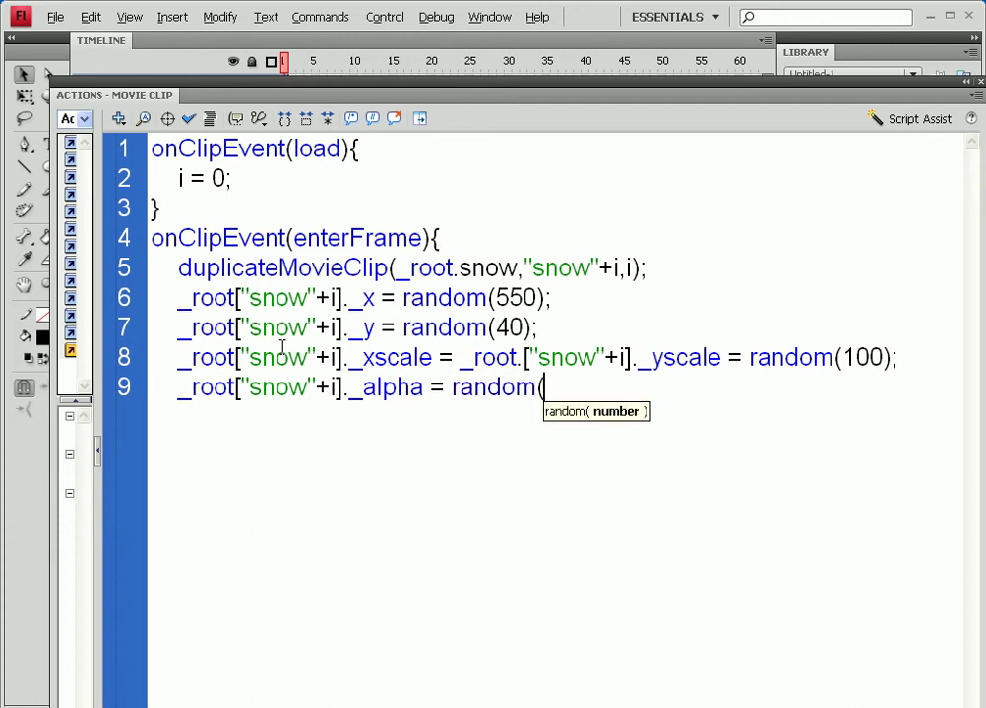
pyautogui.write('100);')
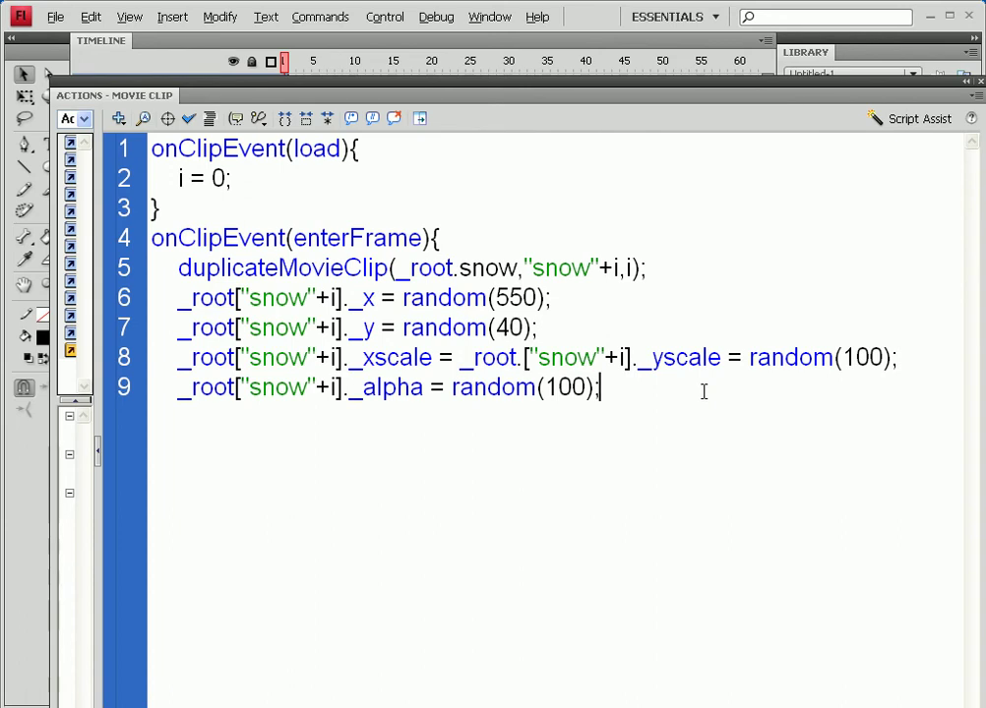
# Step: Close the enterFrame handler with a closing brace on its own line and test the movie
pyautogui.press('Return')
pyautogui.write('}')
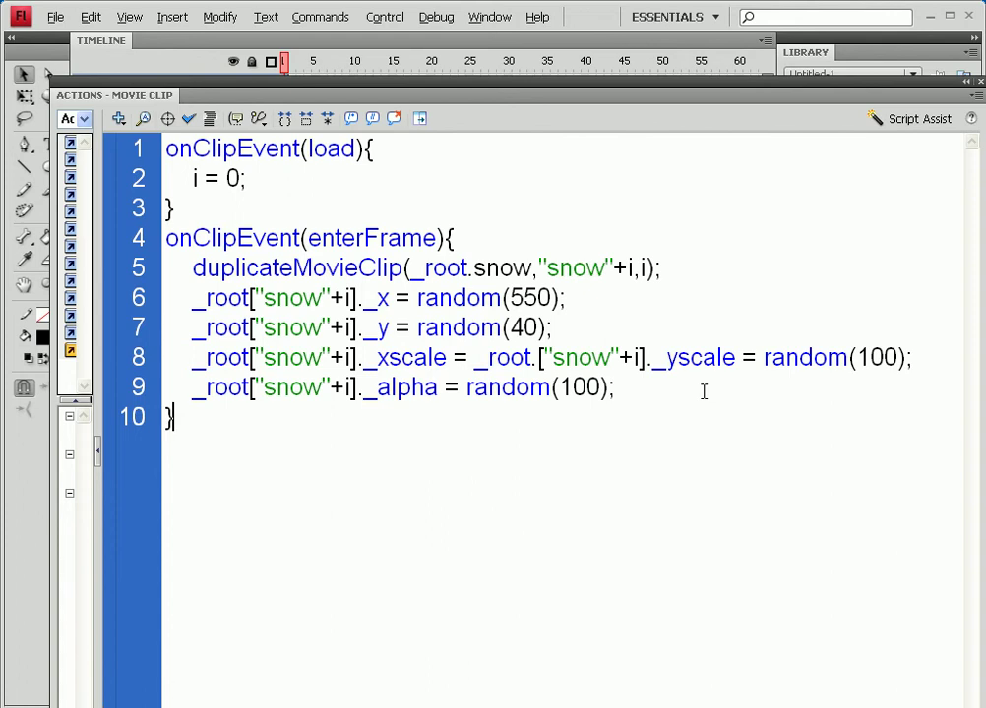
pyautogui.hotkey('ctrl', 'Return')
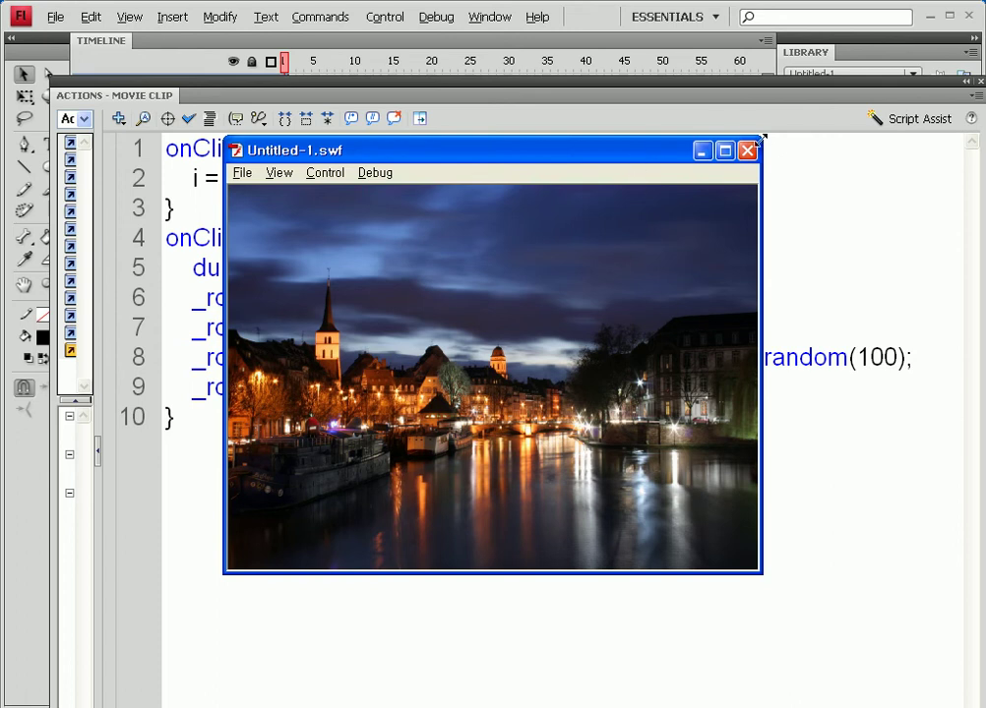
pyautogui.click(748, 151)
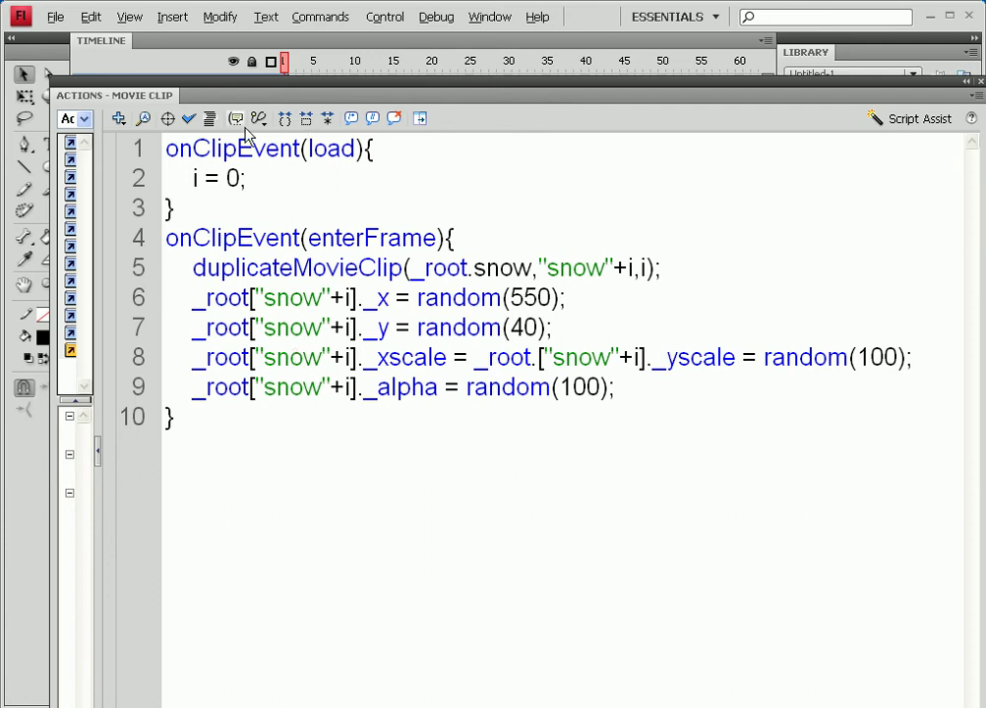
# Step: Remove the stray dot between _root and ["snow"+i]._yscale in the scale line and test the movie again
pyautogui.moveTo(220, 91); pyautogui.dragTo(469, 137)
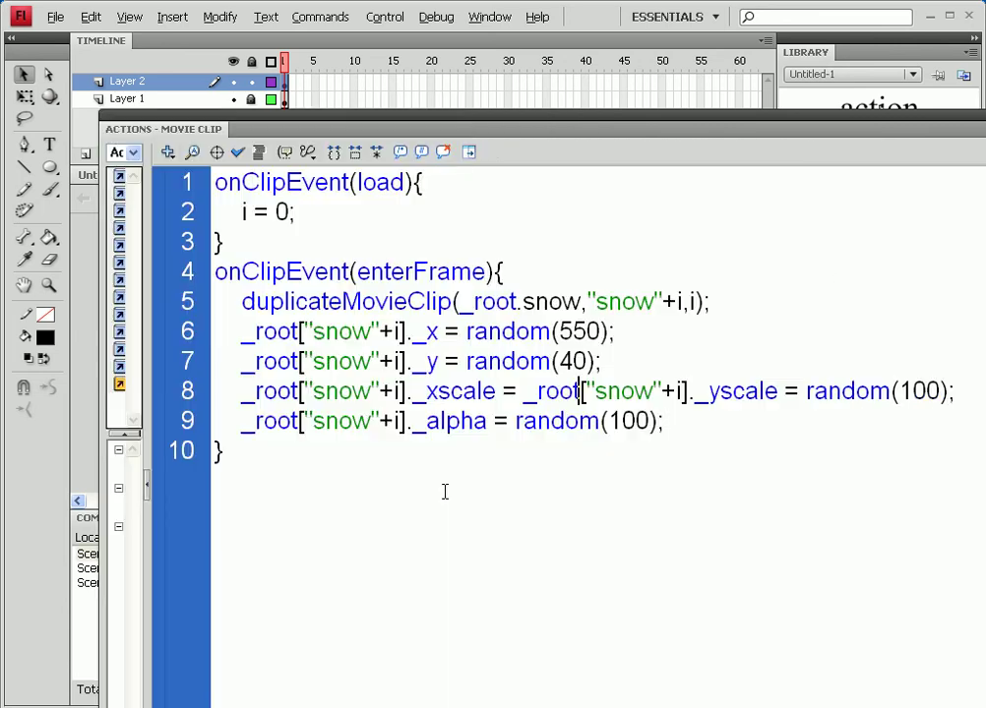
pyautogui.hotkey('ctrl', 'Return')
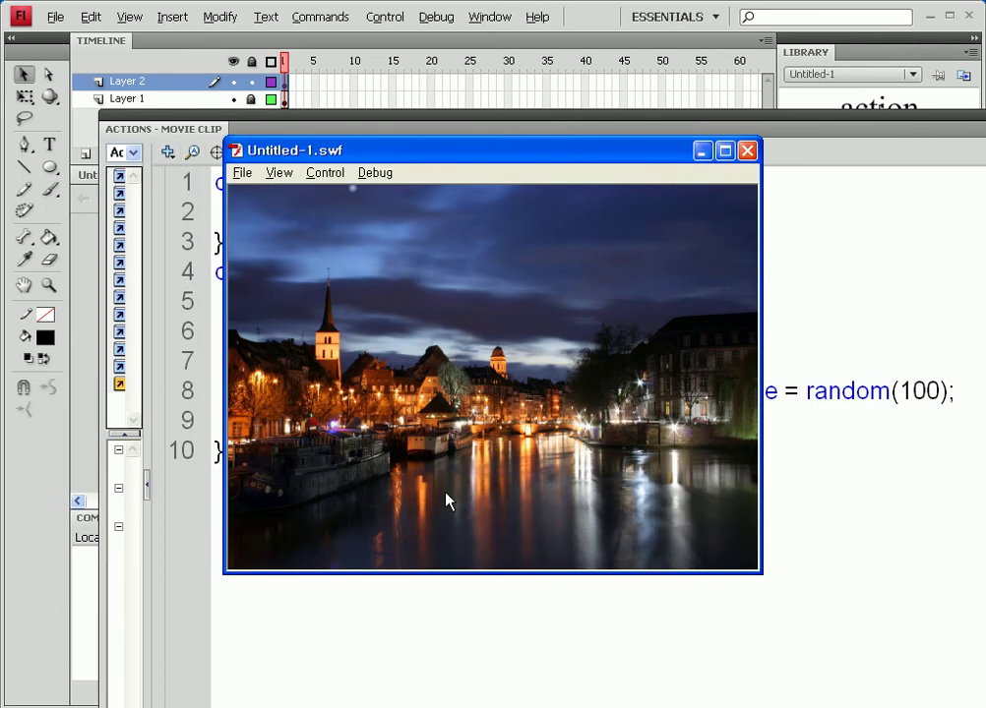
pyautogui.click(747, 153)
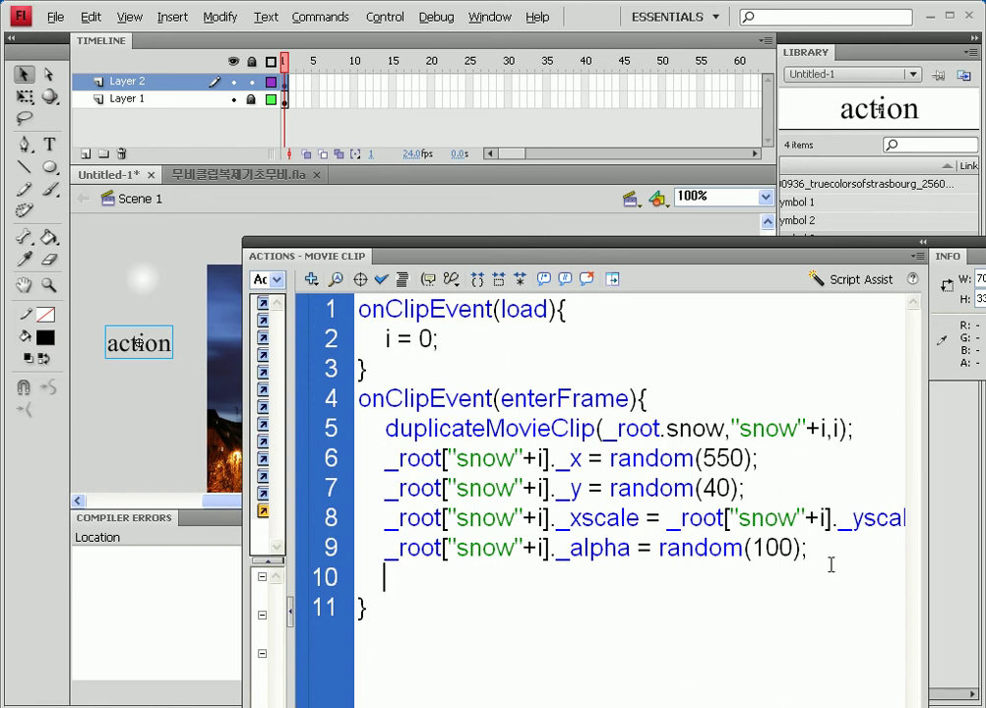
# Step: Add the counter increment i = i+1; below the _alpha line inside the enterFrame handler and test the snowfall
pyautogui.write('i = i+1;')
pyautogui.hotkey('ctrl', 'Return')
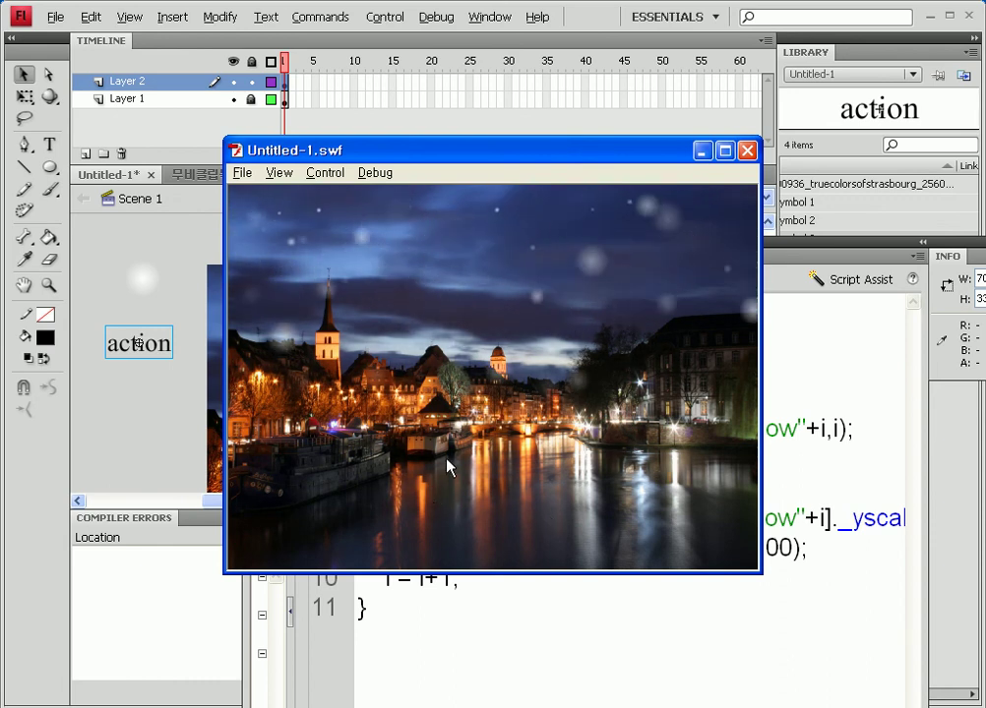
pyautogui.click(747, 151)
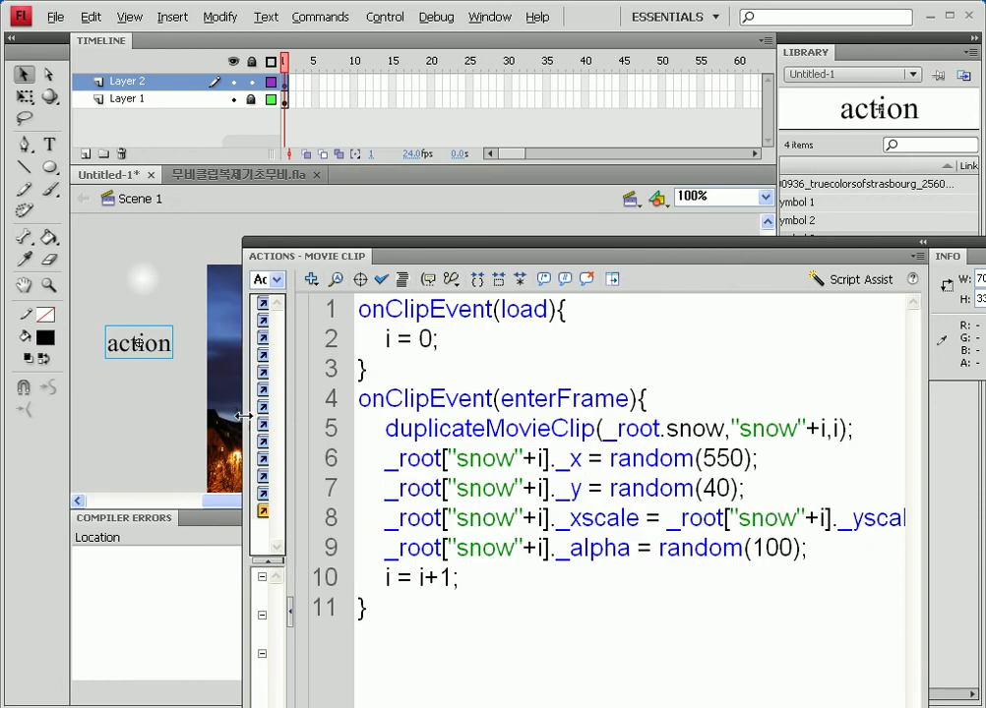
# Step: Widen the script editor on both sides and reposition it so the complete script fits in view
pyautogui.moveTo(243, 417); pyautogui.dragTo(130, 405)
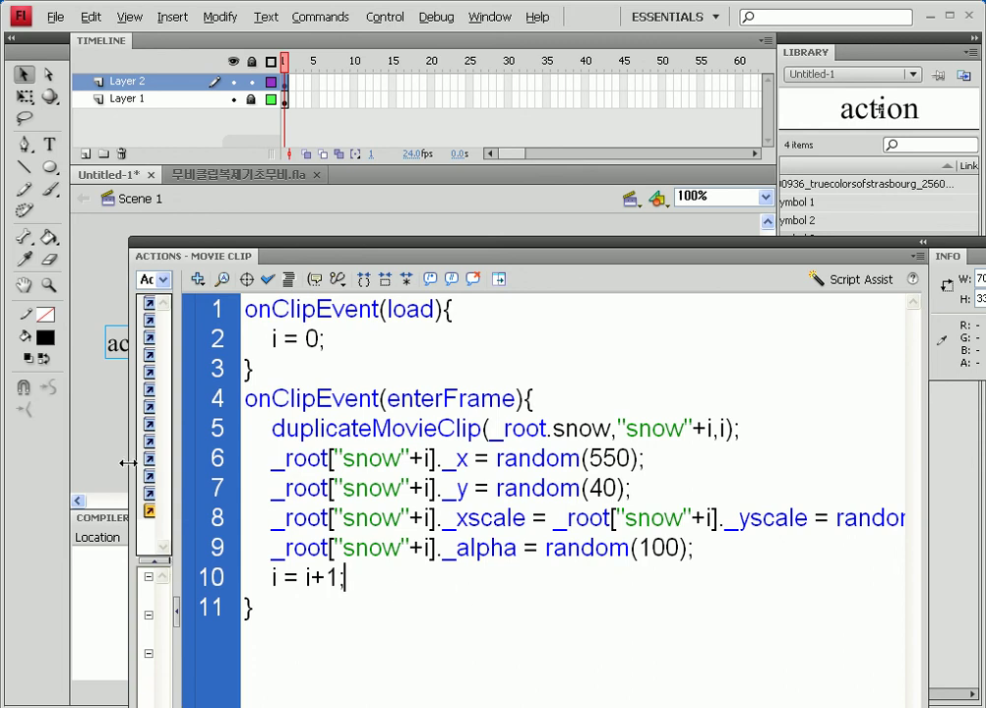
pyautogui.moveTo(122, 470); pyautogui.dragTo(77, 472)
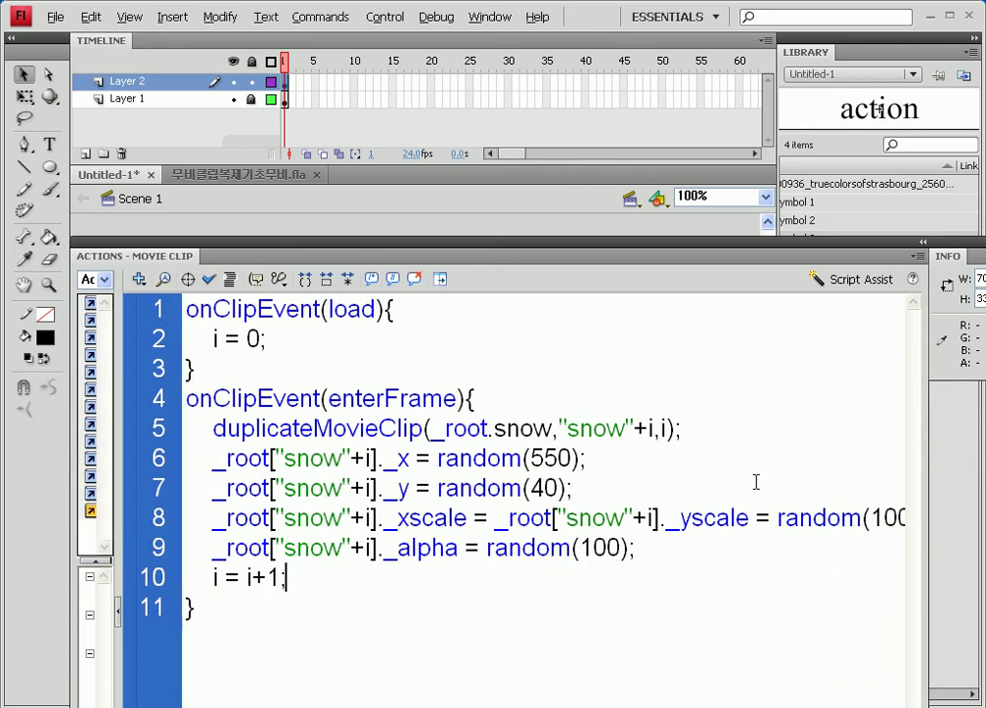
pyautogui.moveTo(928, 457); pyautogui.dragTo(973, 457)
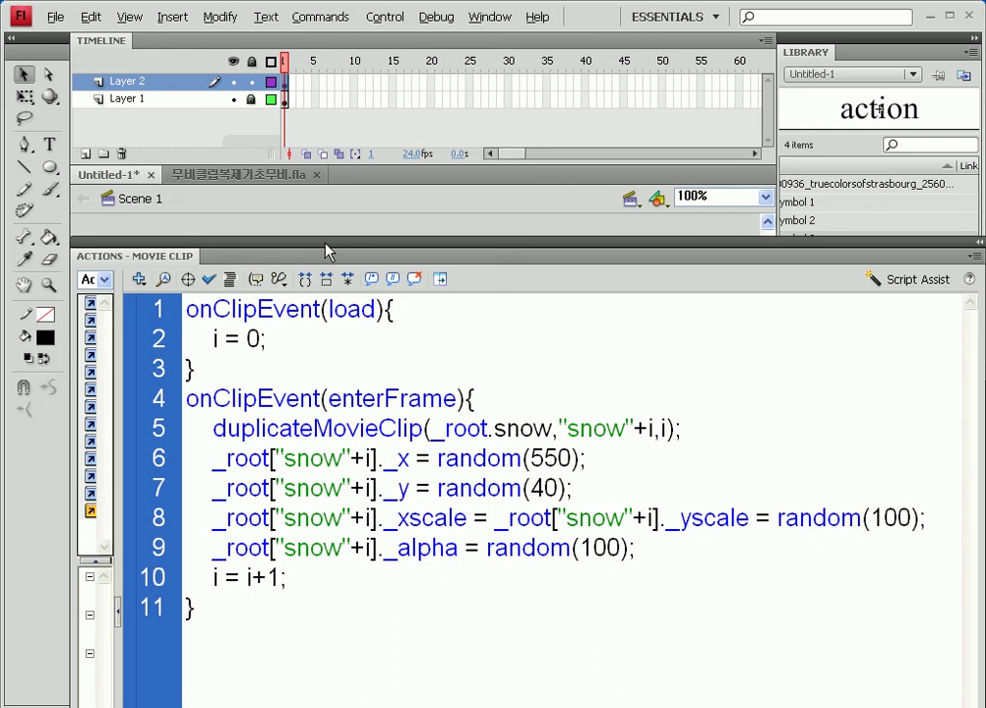
pyautogui.moveTo(329, 238); pyautogui.dragTo(338, 116)
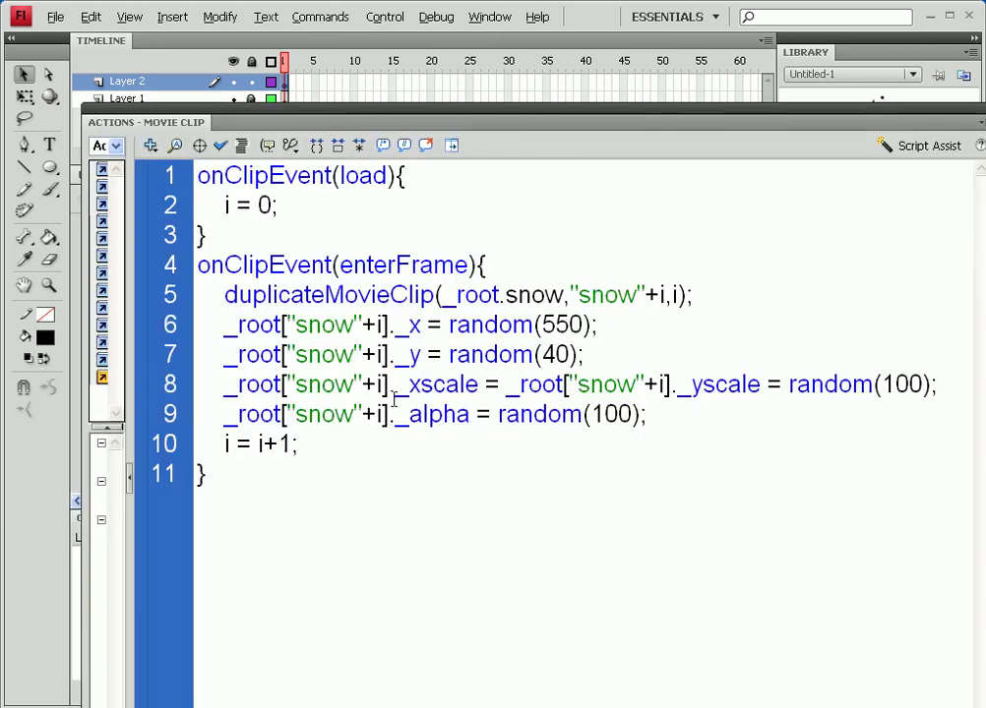